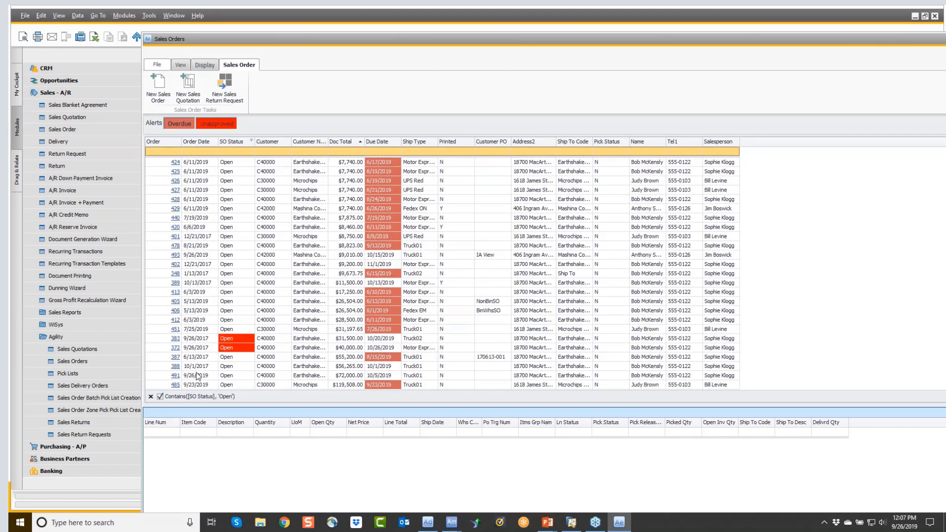
- Examine the line items of several high-value open sales orders near the end of the list, one order at a time
click(195, 351)
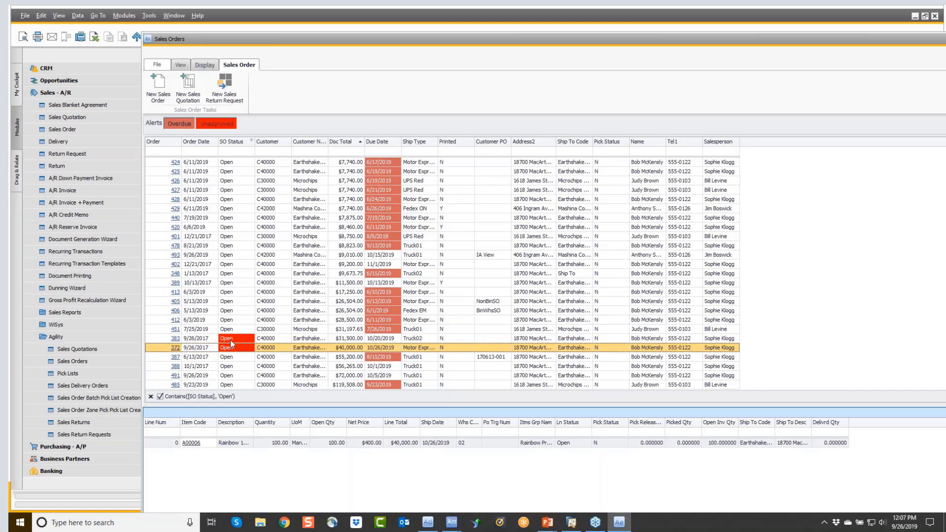
click(199, 385)
click(201, 376)
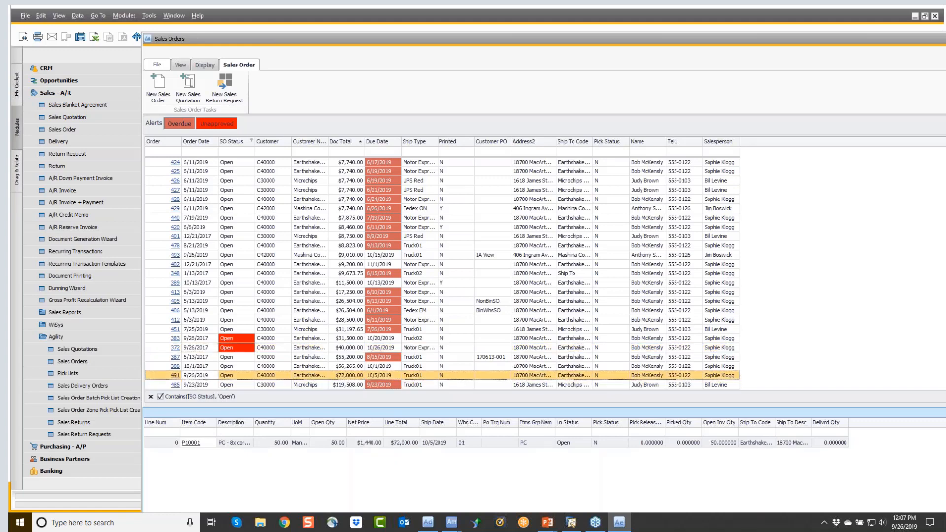
click(201, 365)
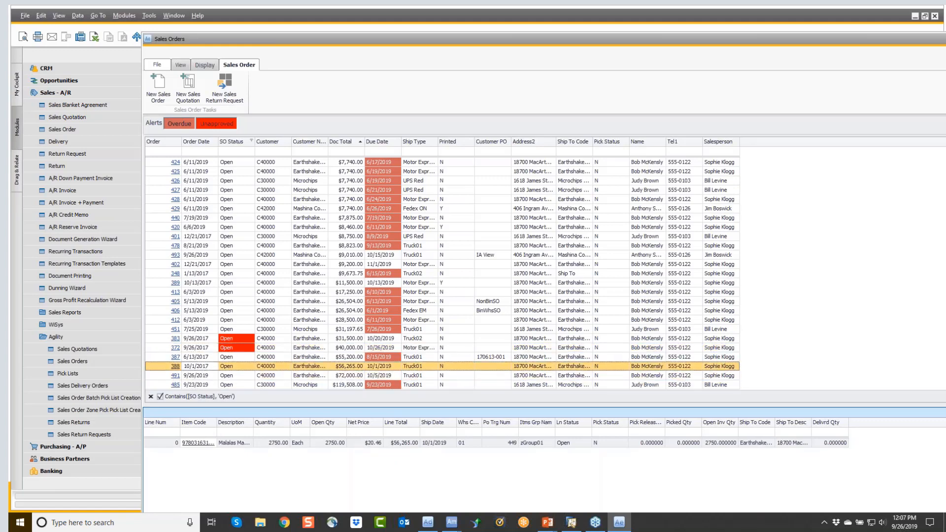
click(202, 358)
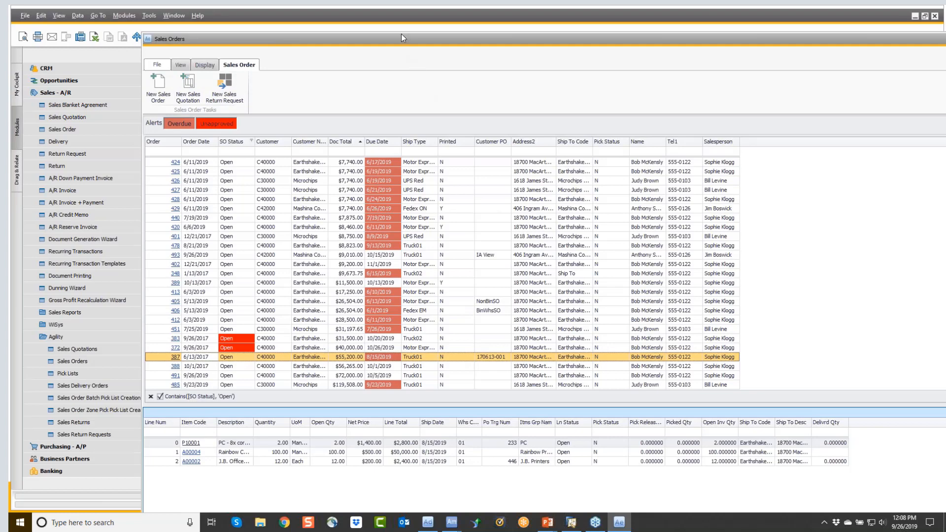
- Move the Sales Orders window so that its window controls can be reached, and close it
drag(400, 35, 287, 37)
drag(780, 38, 758, 37)
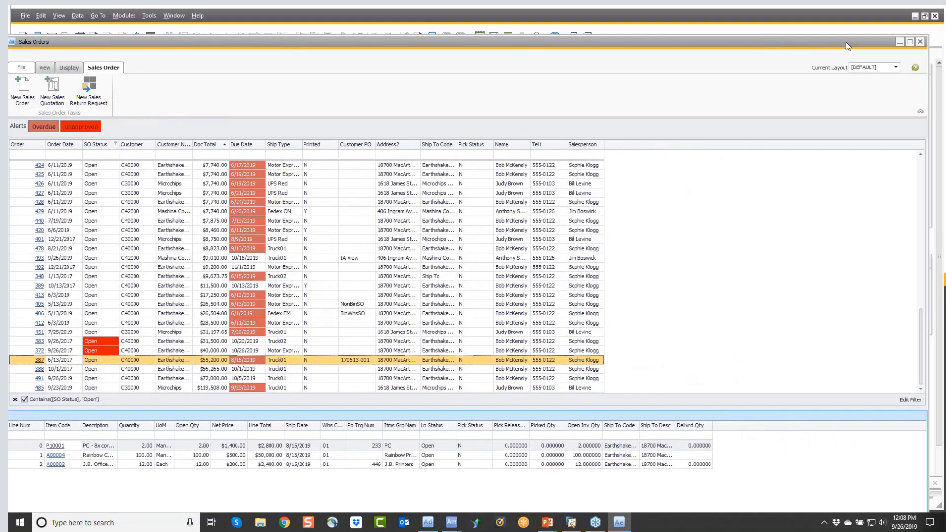
click(919, 43)
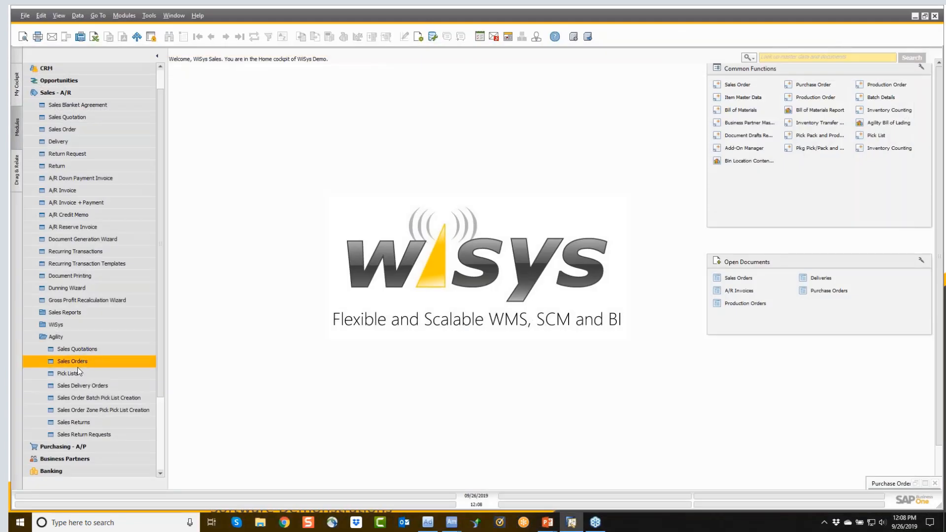
- Review the Agility views under Purchasing - A/P and open Production Resources from the Production module's Agility folder
click(56, 446)
click(51, 364)
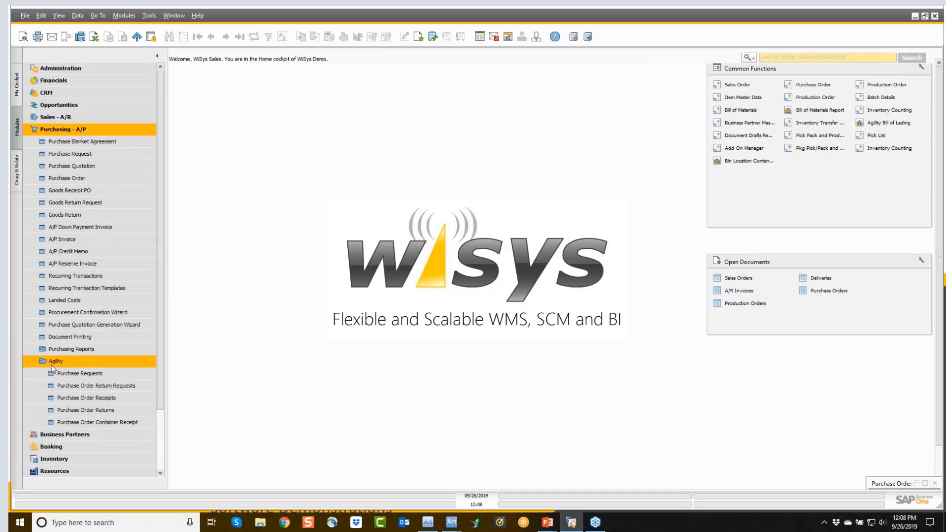
scroll(69, 442, down, 2)
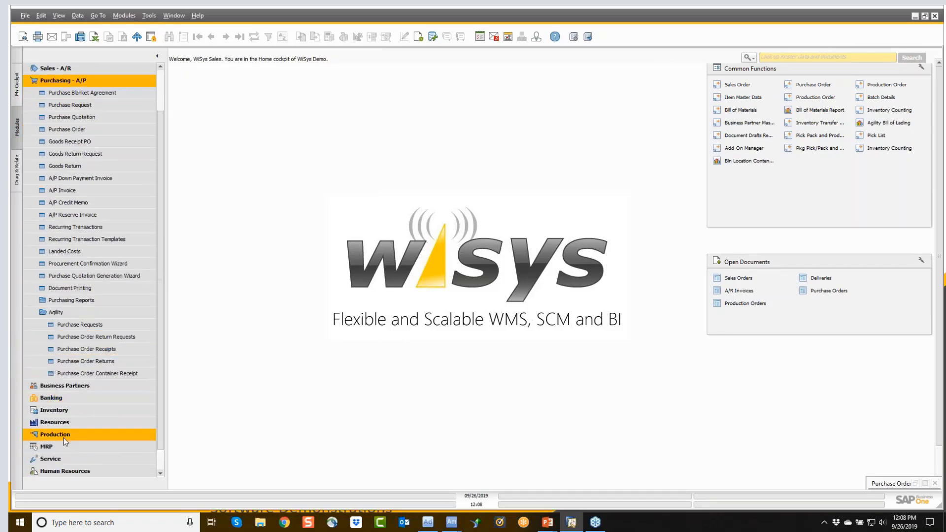
click(63, 438)
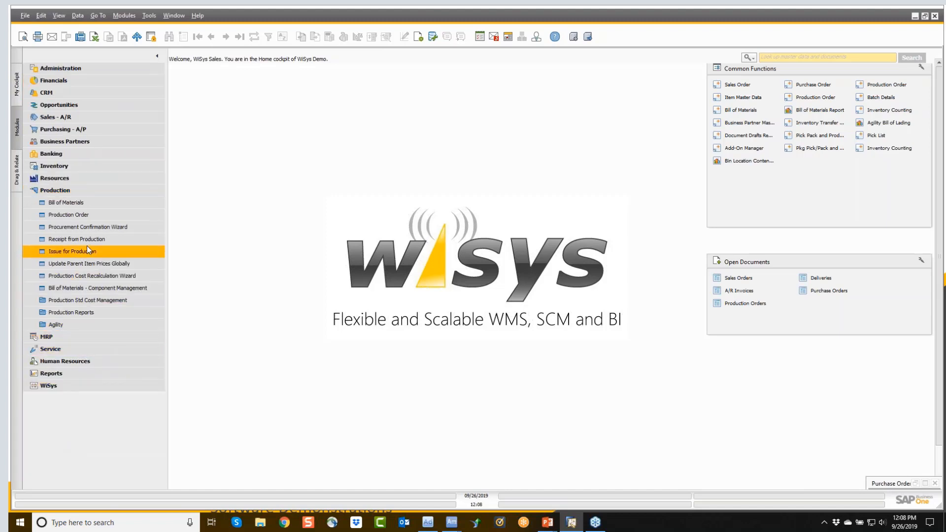
click(64, 323)
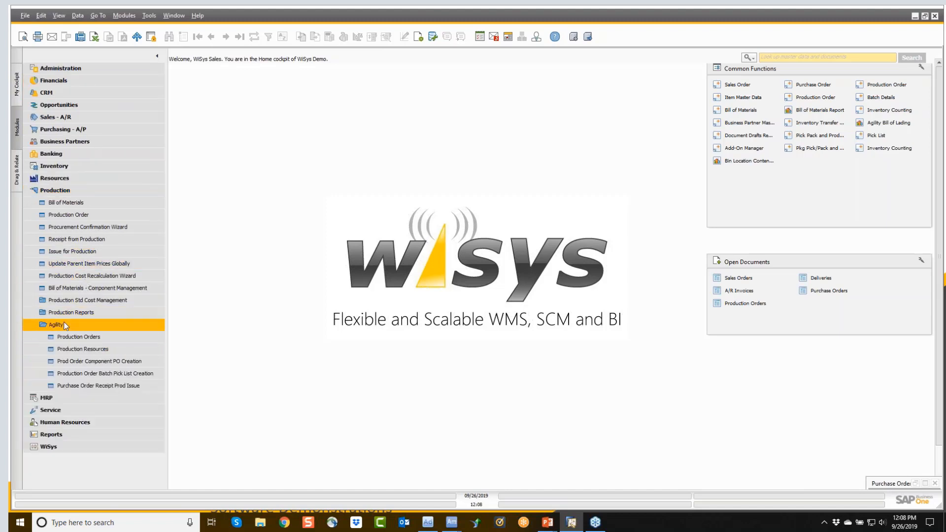
click(74, 348)
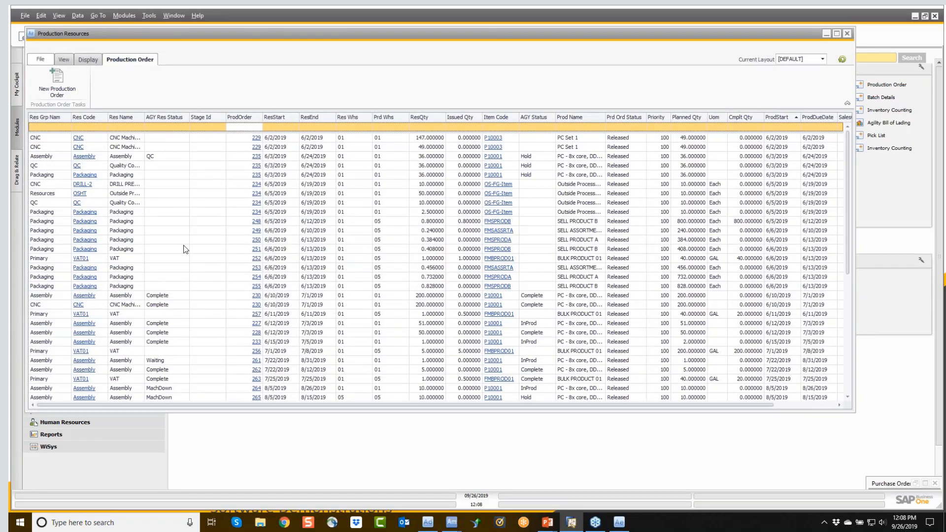
- Sort the production resources by resource group name and filter that column for CNC
double_click(48, 120)
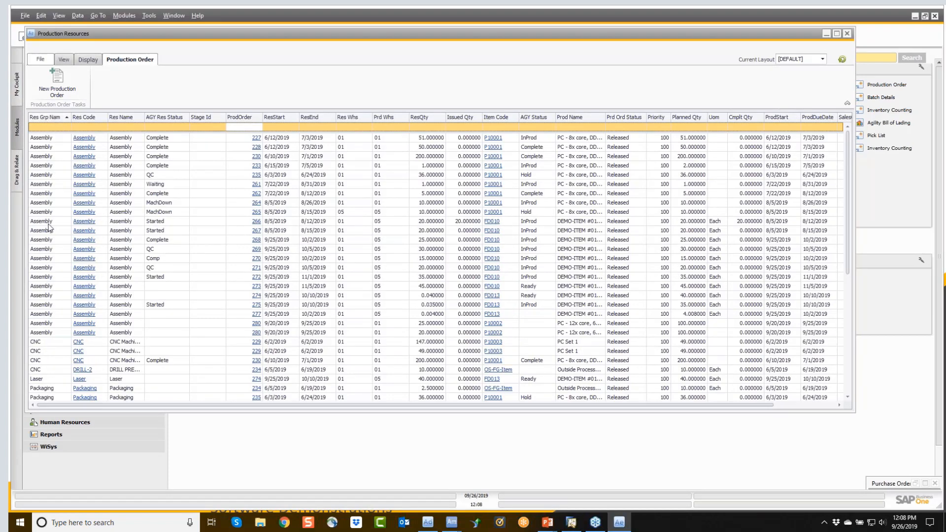
click(50, 127)
text(CNC)
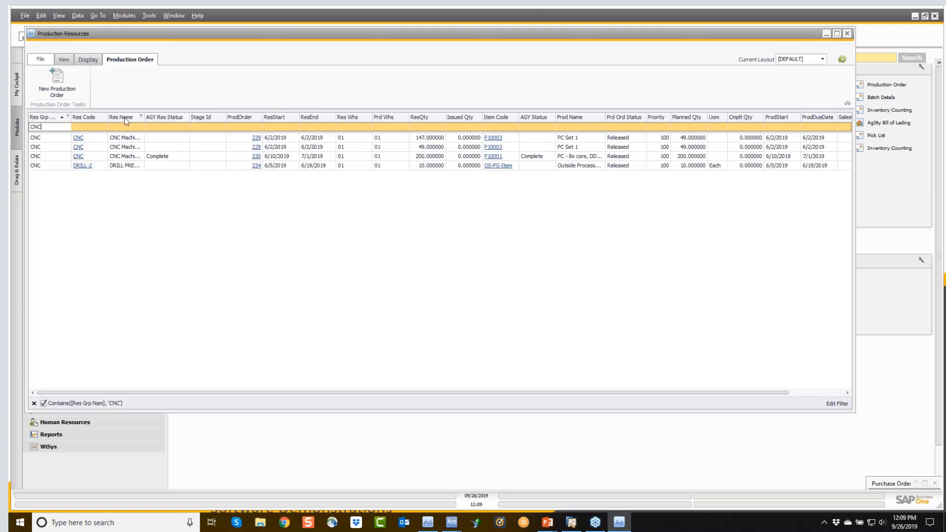
- Check the layout choices of the production resources view and close its window
click(814, 59)
click(813, 59)
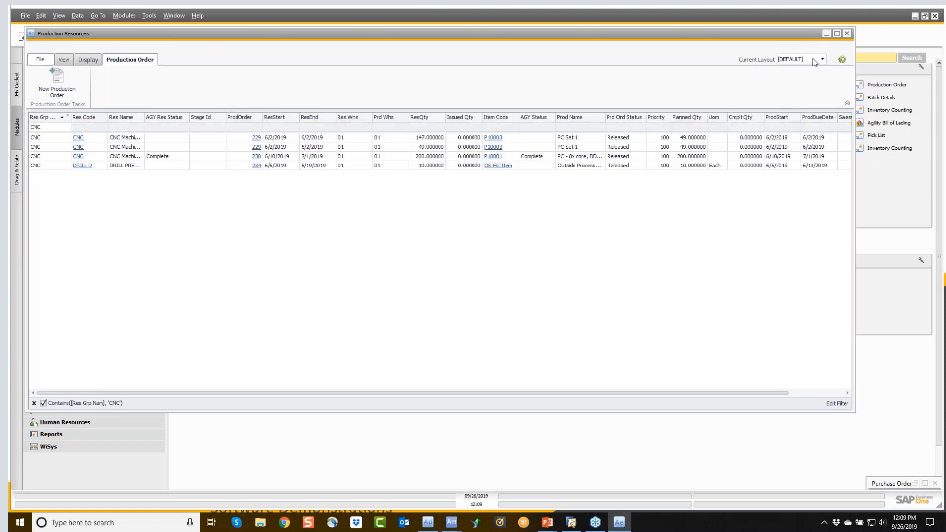
click(846, 33)
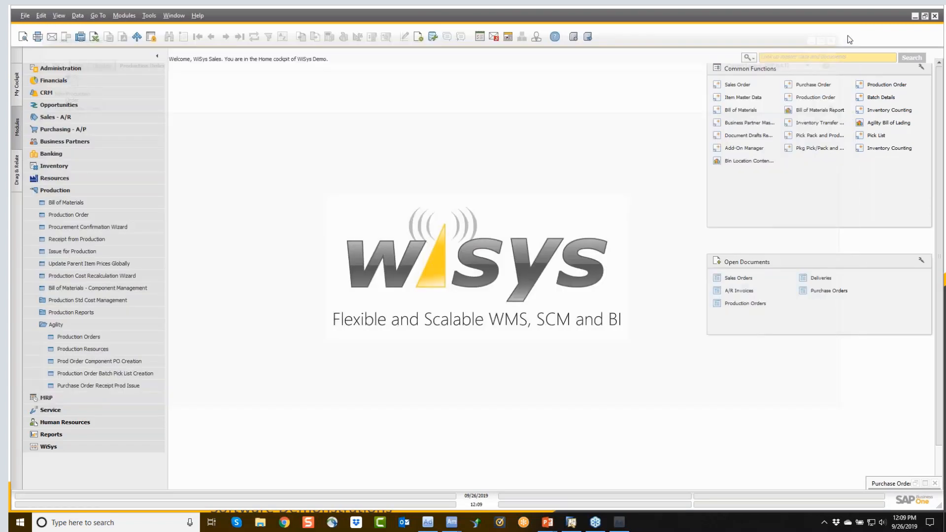
- Reopen the Agility Sales Orders view from the Sales - A/R module
click(69, 120)
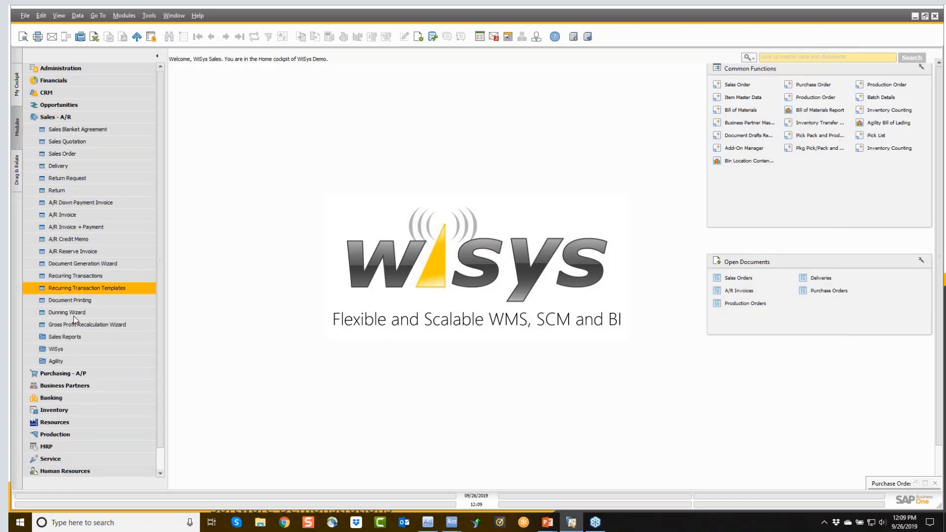
click(63, 361)
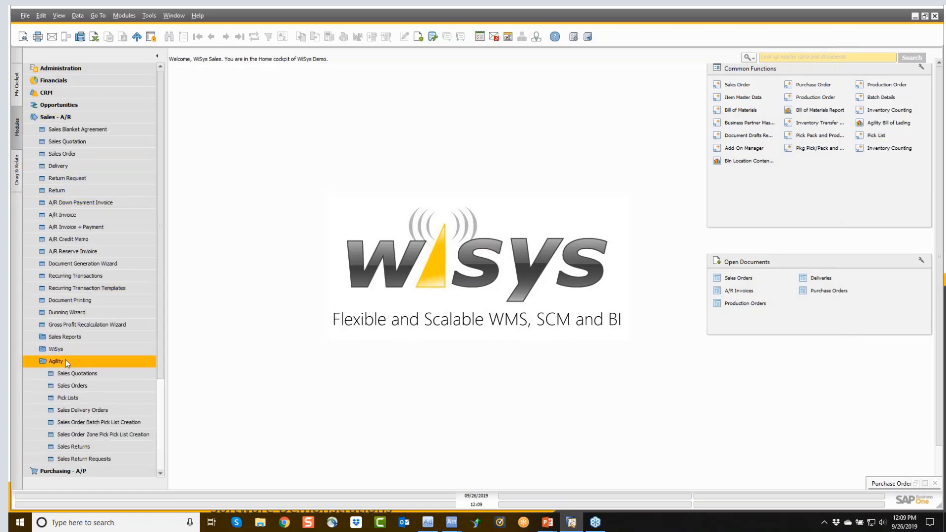
click(77, 386)
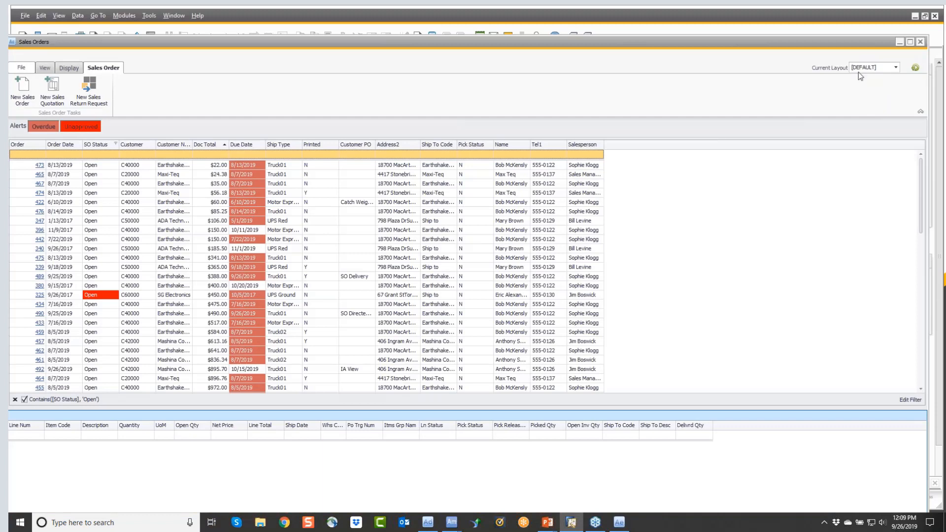
- Switch the sales orders to the TRUCK layout and look through the listed truck shipments
click(878, 69)
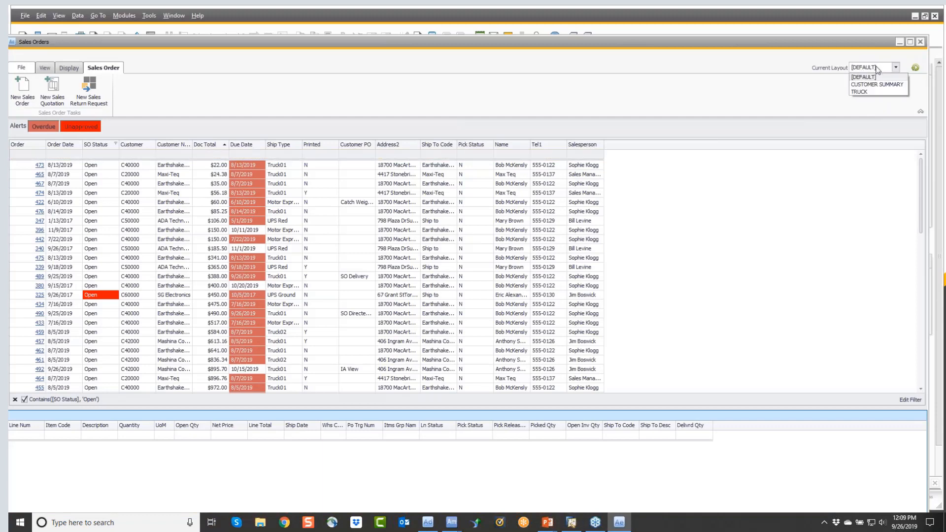
click(859, 93)
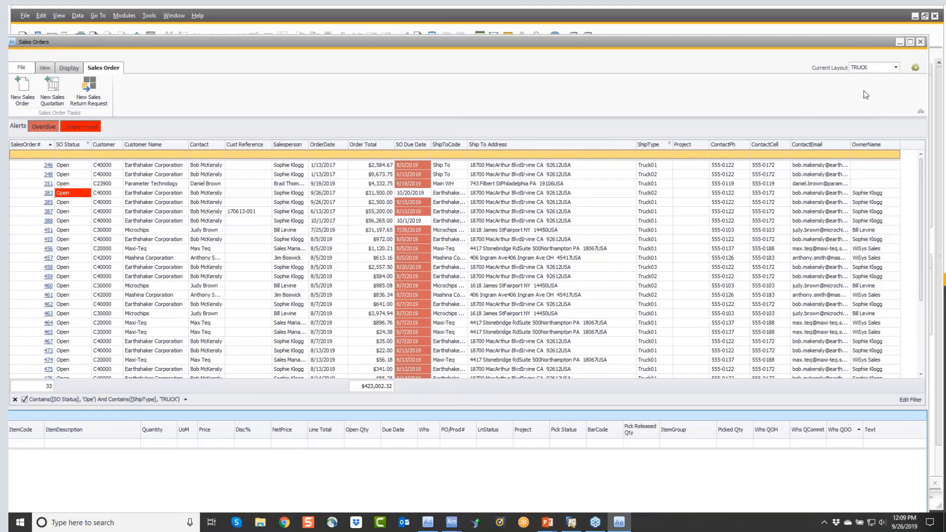
scroll(645, 222, down, 4)
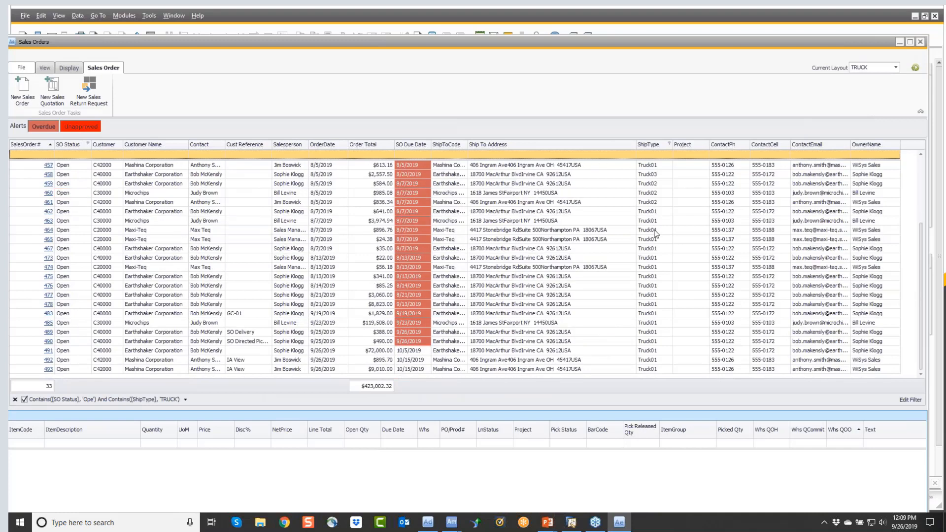
scroll(655, 233, up, 4)
- View the sales orders in the CUSTOMER SUMMARY layout and return to the [DEFAULT] layout
click(860, 66)
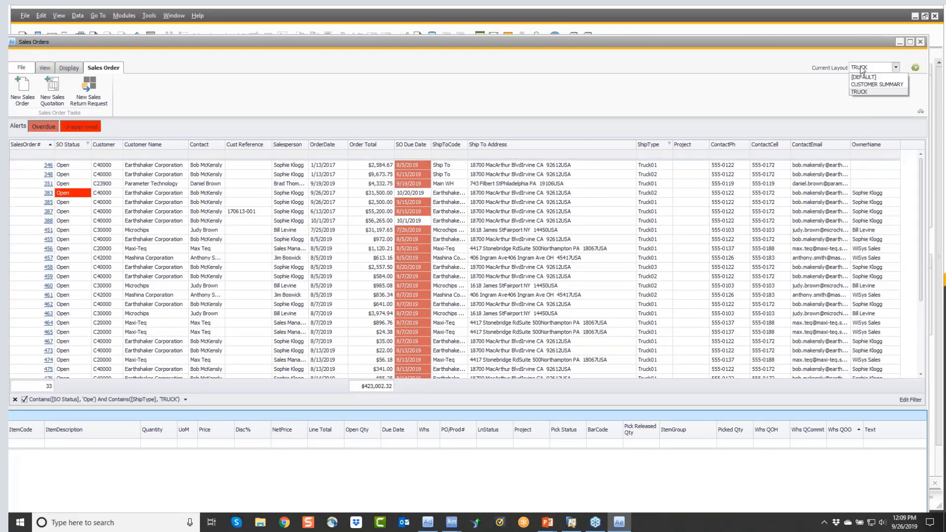
click(861, 84)
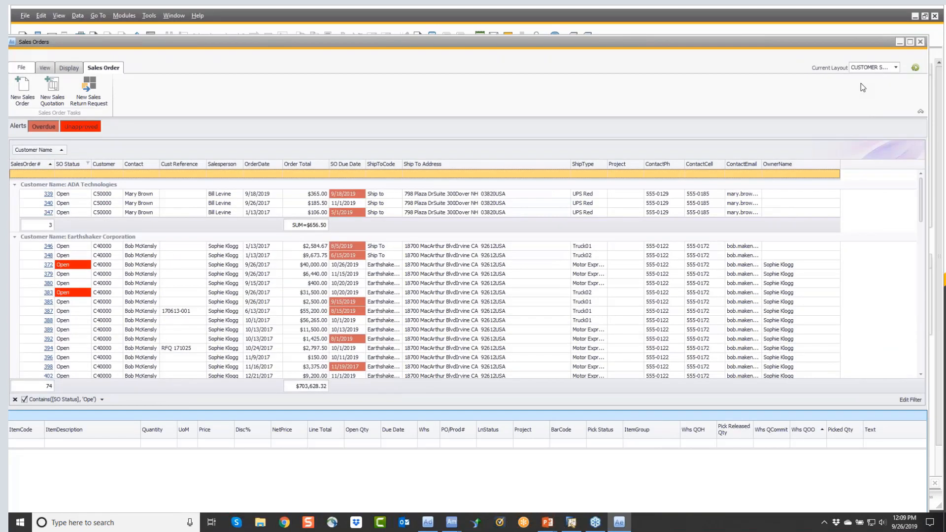
click(862, 67)
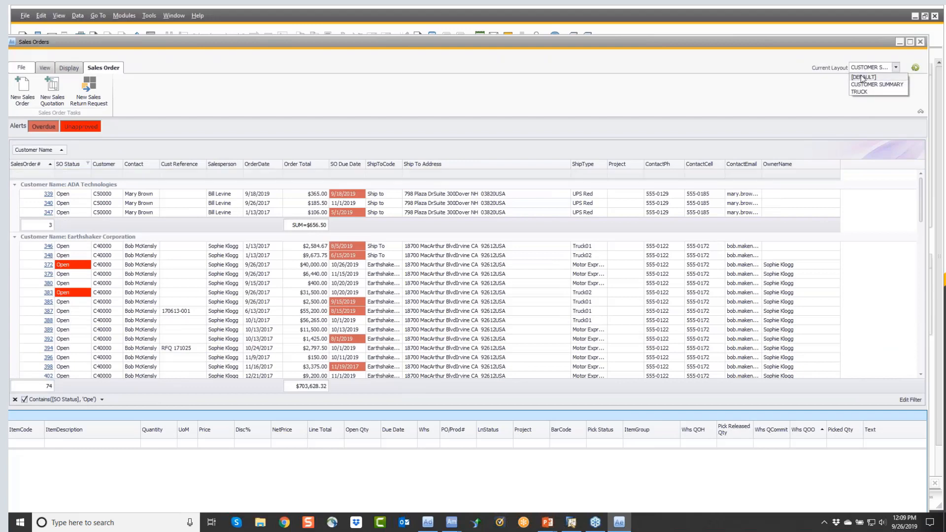
click(863, 77)
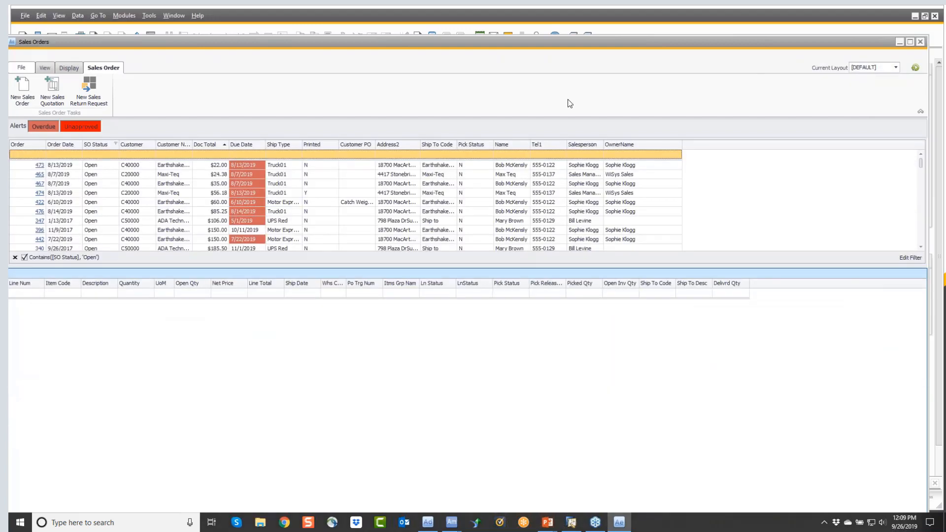
- Move the Printed column between Doc Total and Due Date, and examine the hidden fields in the Column Chooser
click(274, 213)
drag(323, 145, 228, 148)
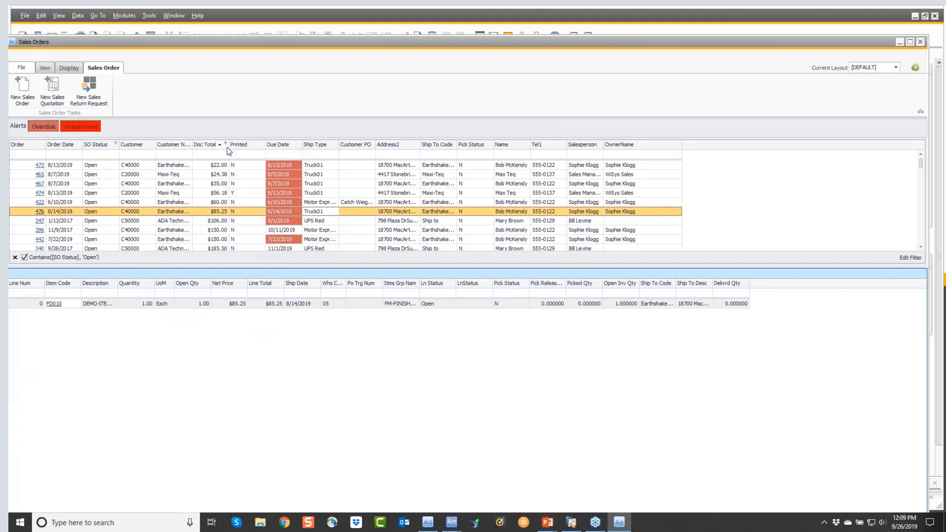
right_click(663, 146)
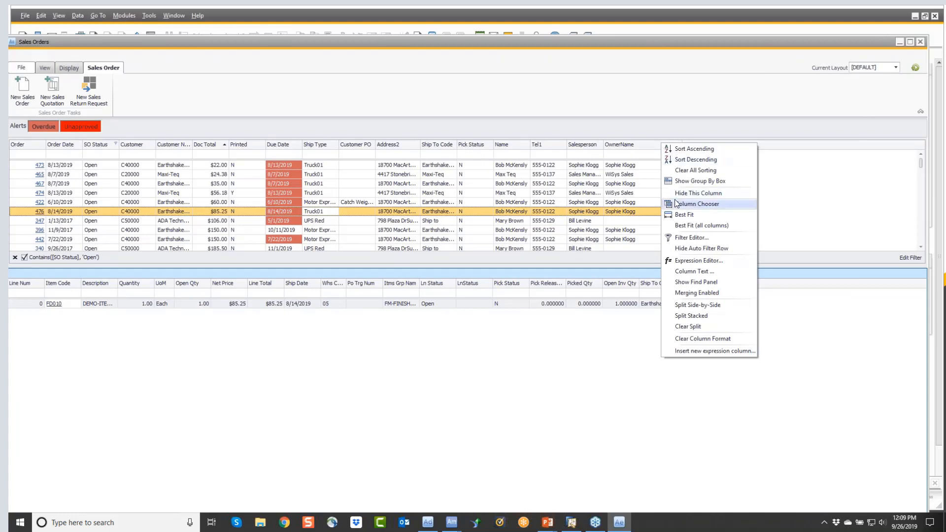
click(696, 203)
scroll(856, 235, down, 2)
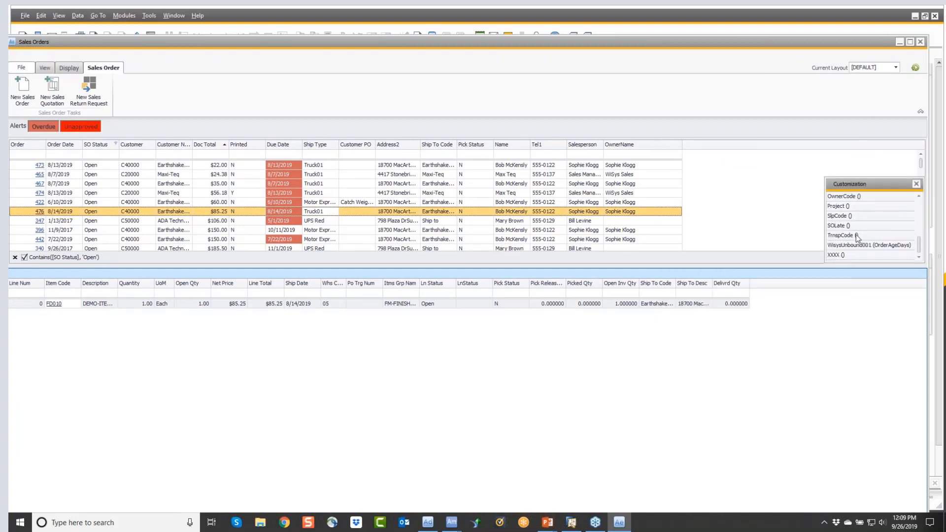
click(916, 185)
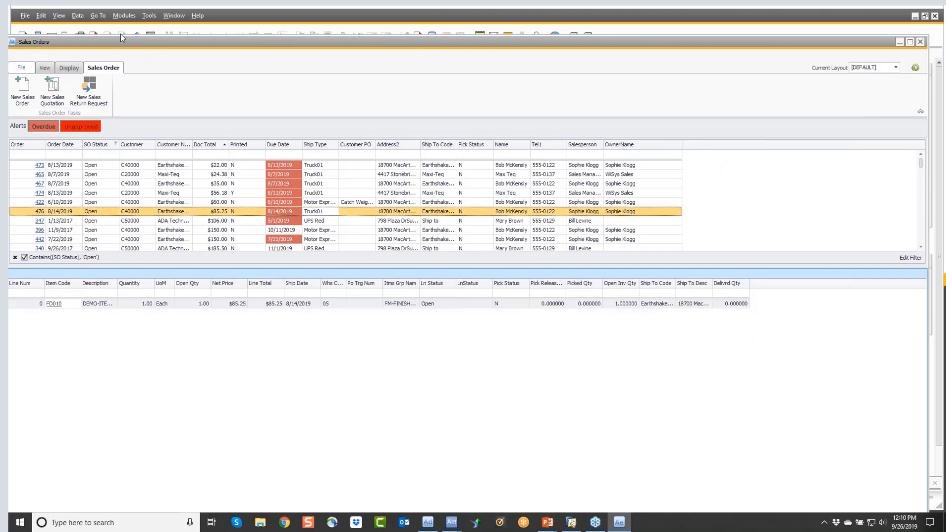
- Close the Sales Orders window and open Purchase Order Container Receipt from the Agility folder of Purchasing - A/P
drag(121, 41, 135, 34)
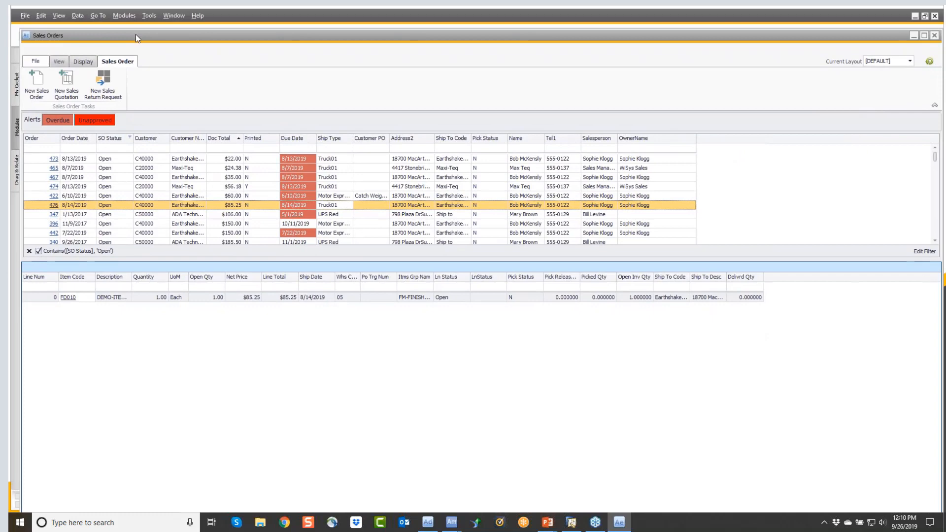
click(934, 37)
click(66, 120)
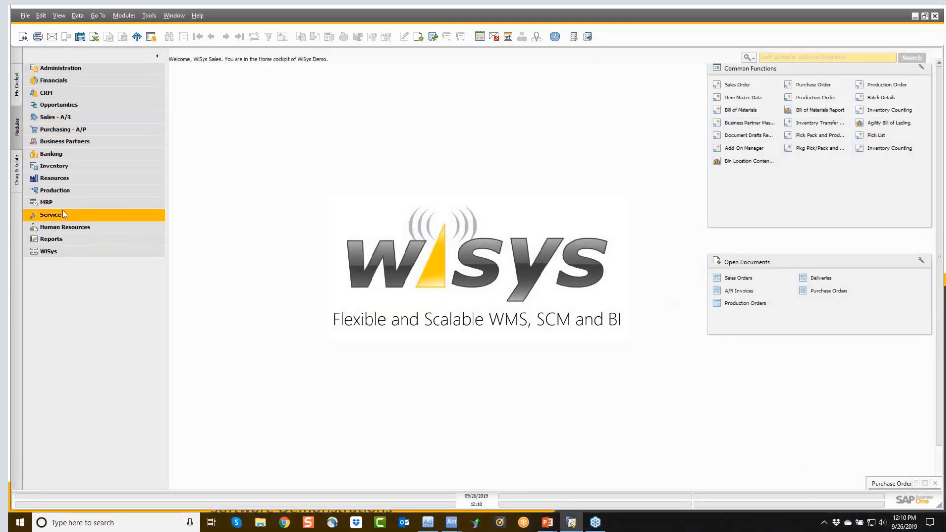
click(48, 131)
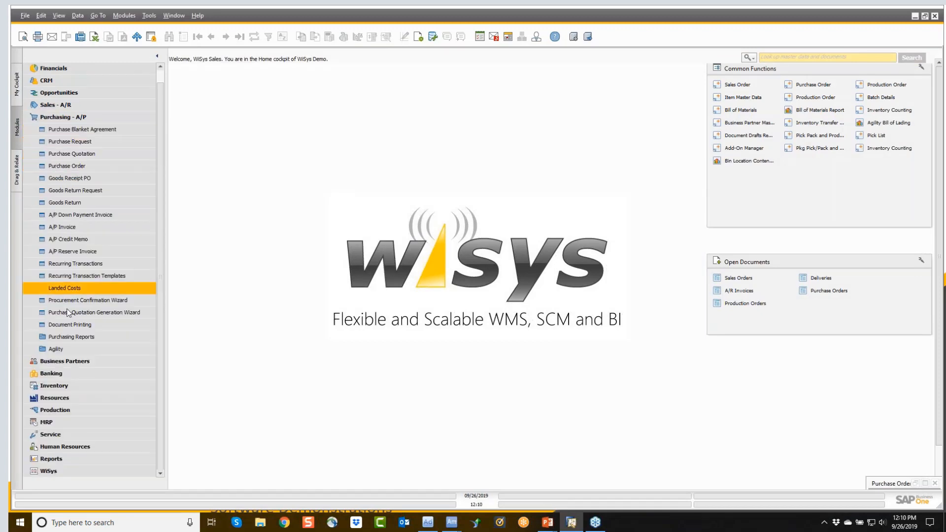
click(63, 350)
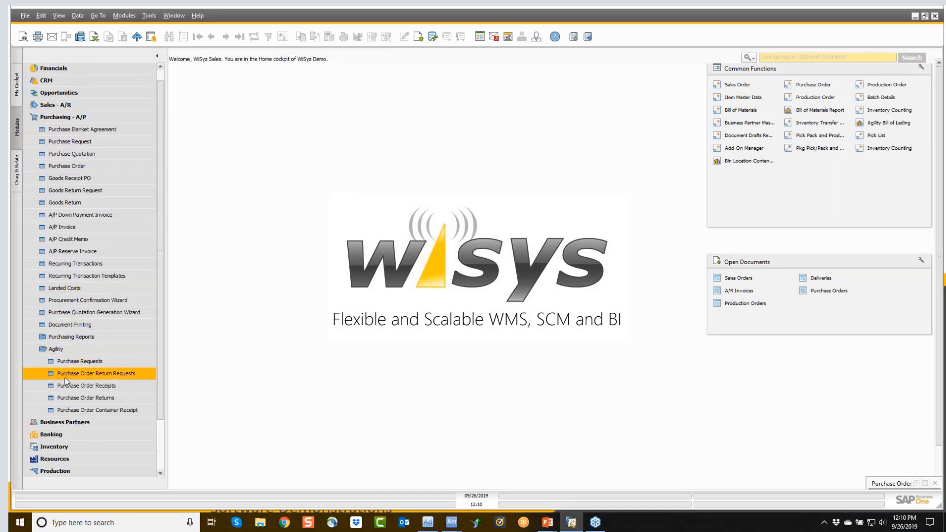
click(67, 407)
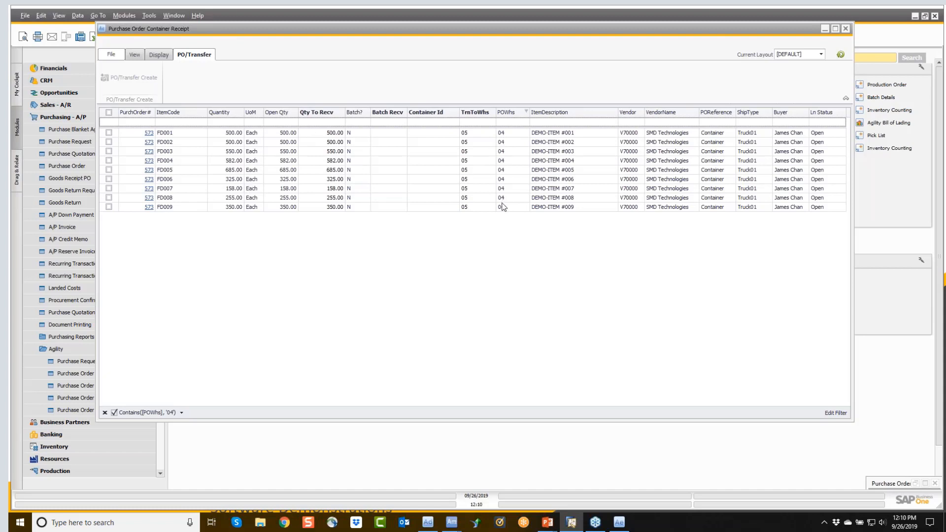
- Create the PO/transfer for all listed container receipt lines, then close the inventory transfer request and collapse the Purchasing - A/P module
click(109, 113)
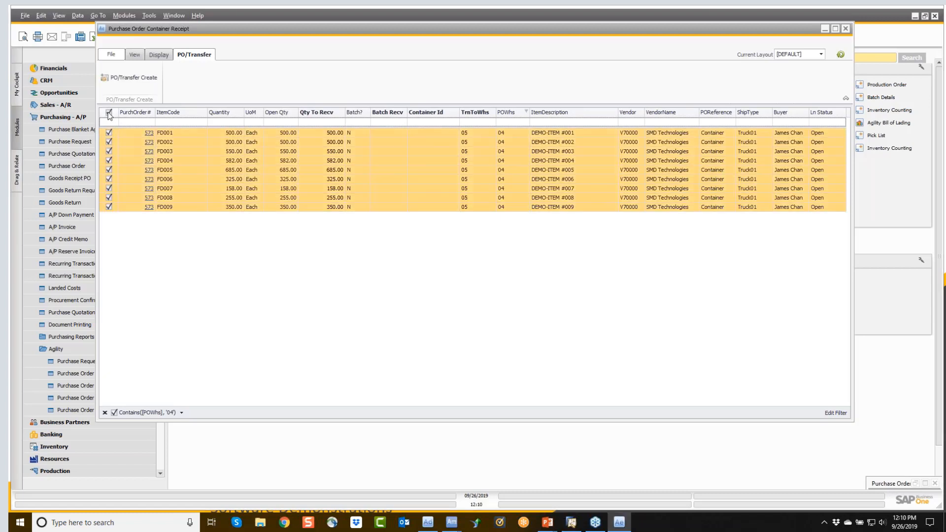
click(132, 81)
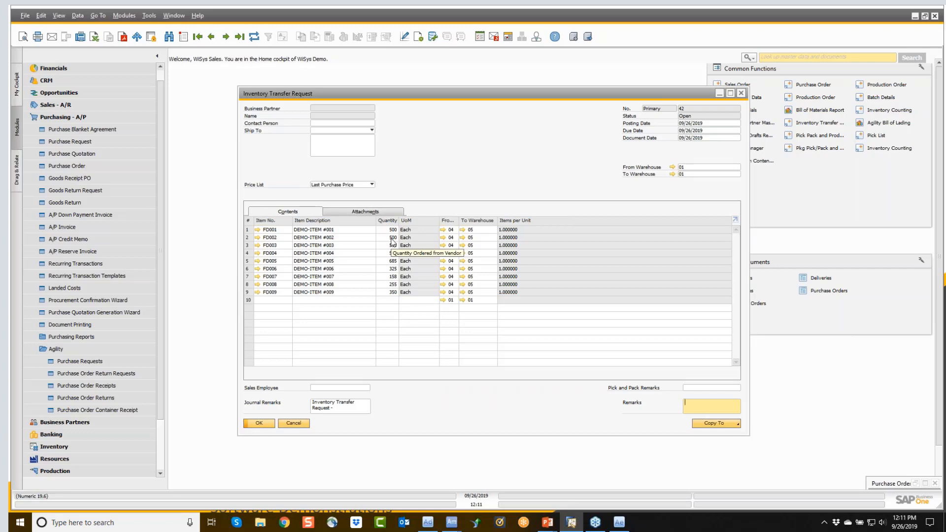
click(741, 93)
click(91, 116)
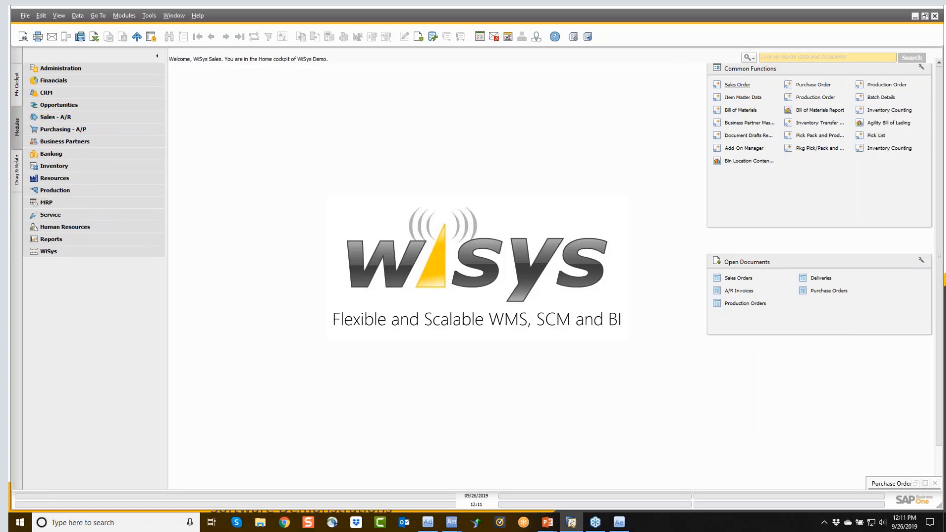
- Switch to Agility Mobile, move the handheld clear of the main area, and restore the minimized SMD Technologies purchase order behind it
click(451, 522)
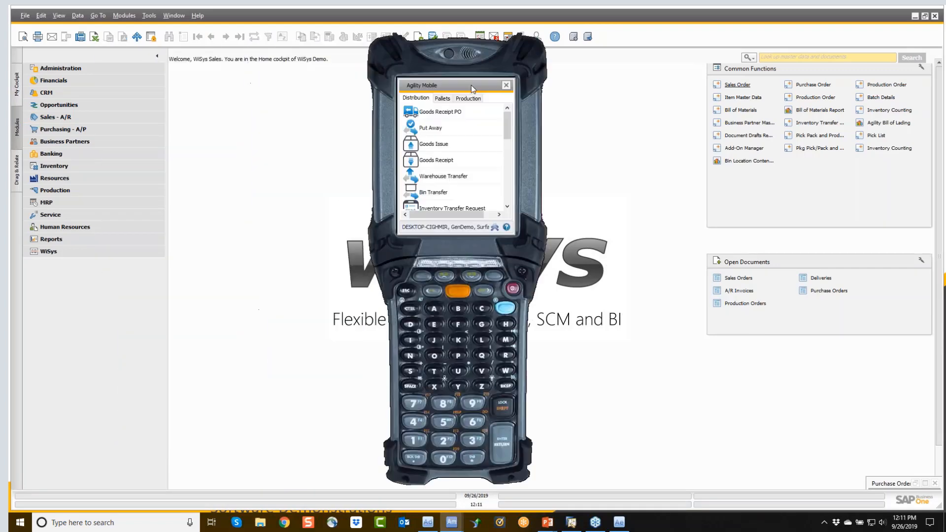
drag(467, 85, 525, 82)
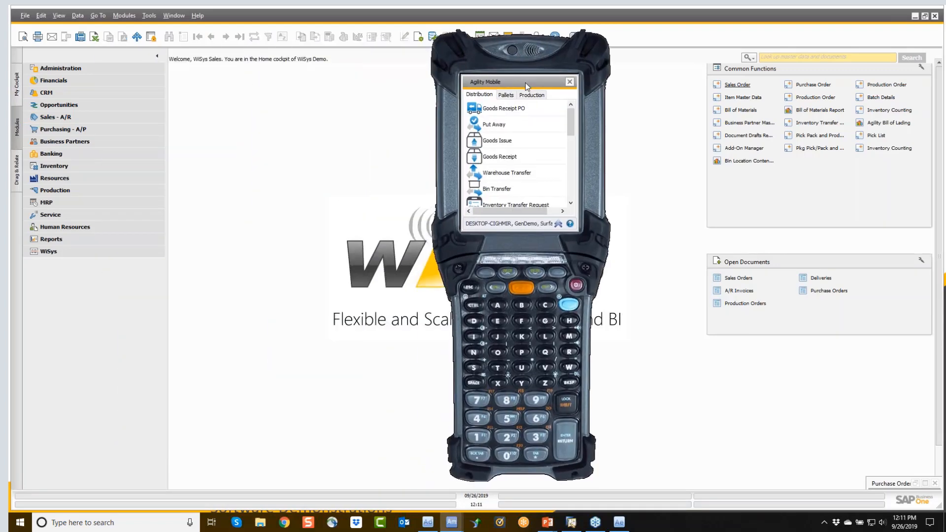
drag(525, 82, 718, 74)
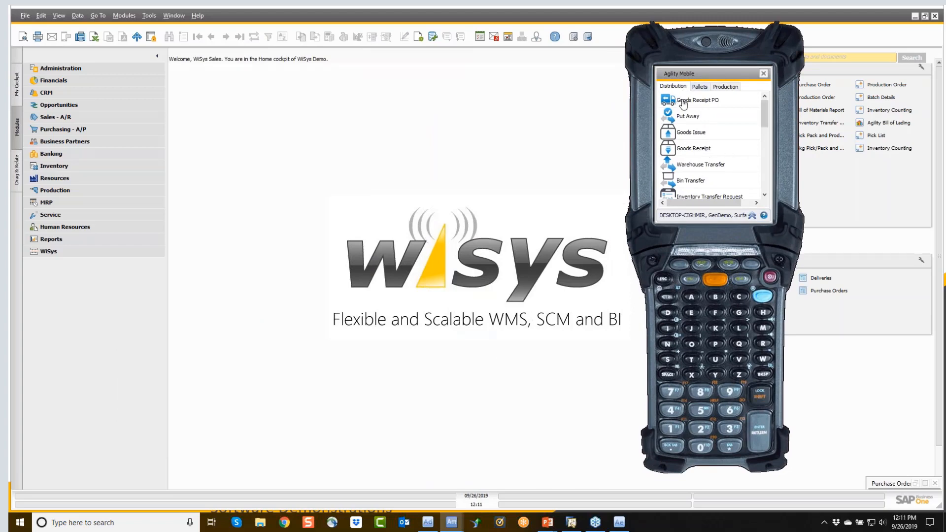
click(916, 484)
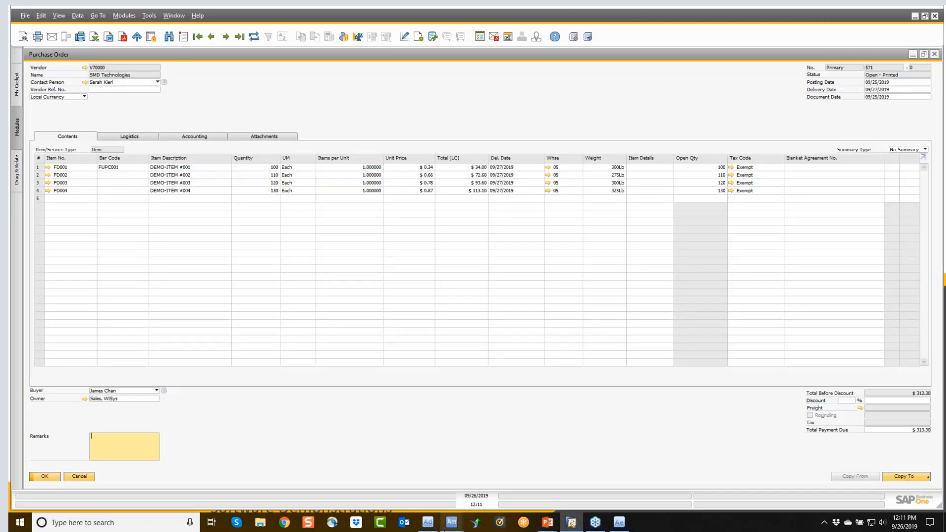
mouse_move(452, 523)
click(499, 472)
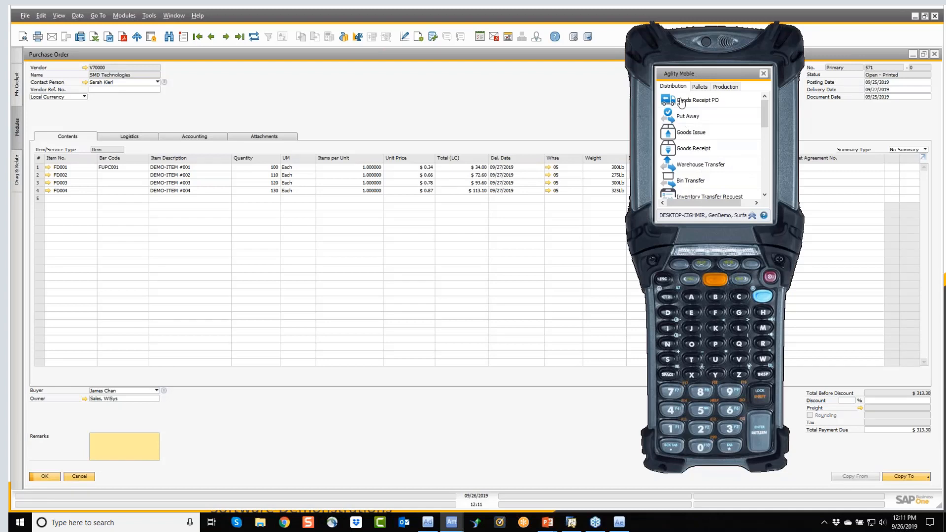
- Examine the Device, Put Away, Menu and Language settings in the handheld's Device Setup, and cancel without saving
click(752, 215)
click(752, 202)
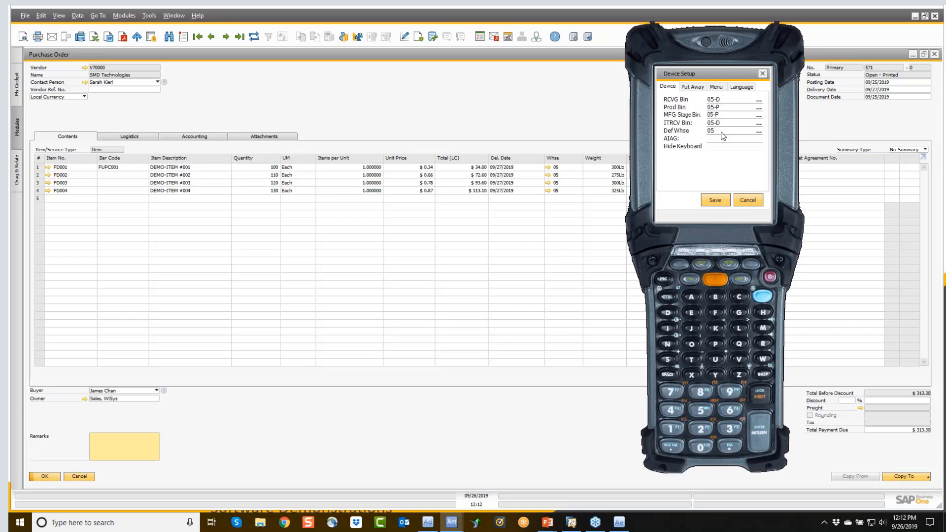
click(695, 87)
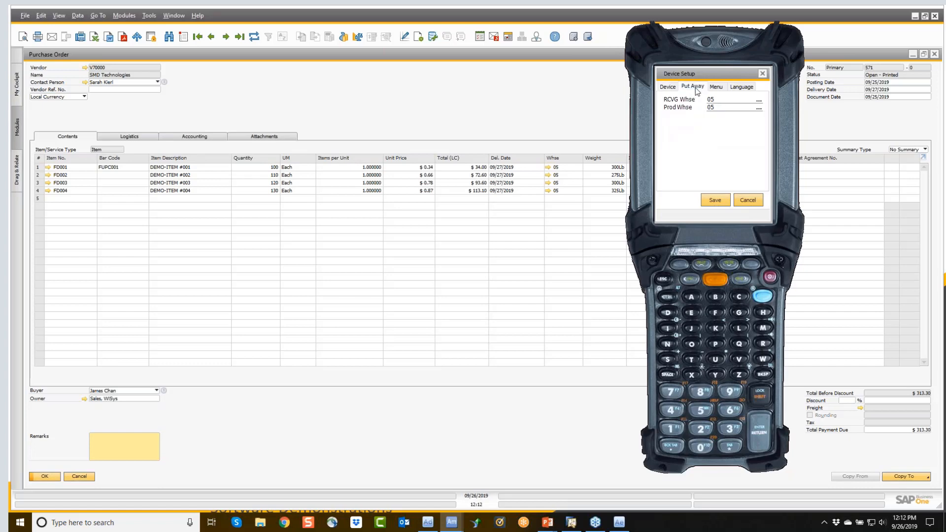
click(716, 87)
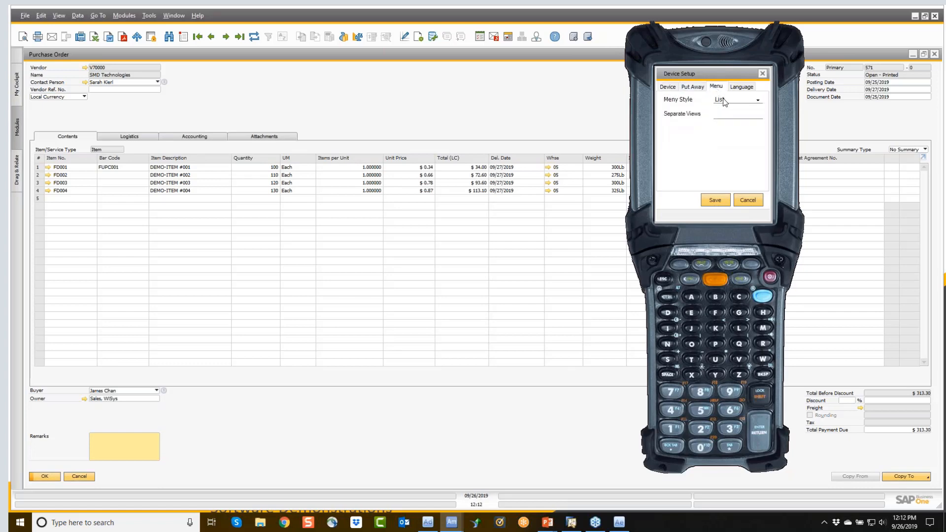
click(723, 101)
click(723, 101)
click(740, 88)
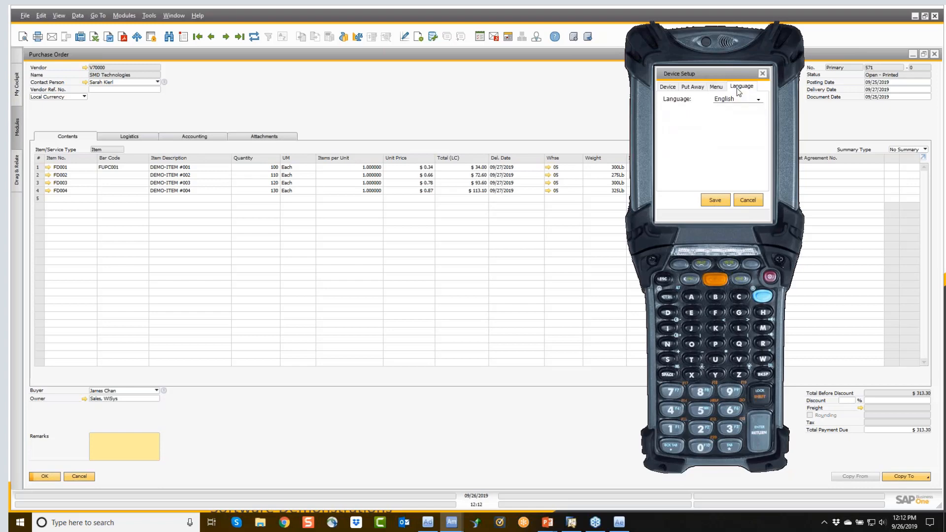
click(737, 101)
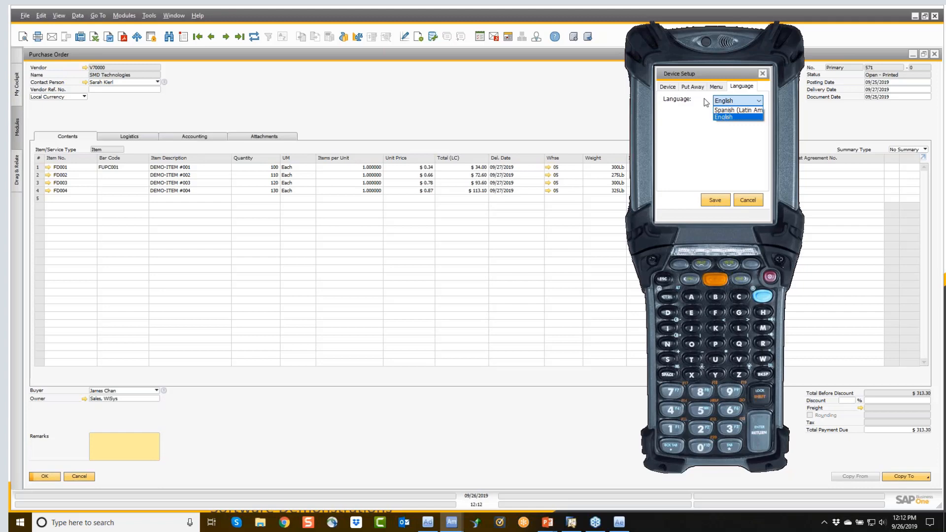
click(670, 89)
click(749, 201)
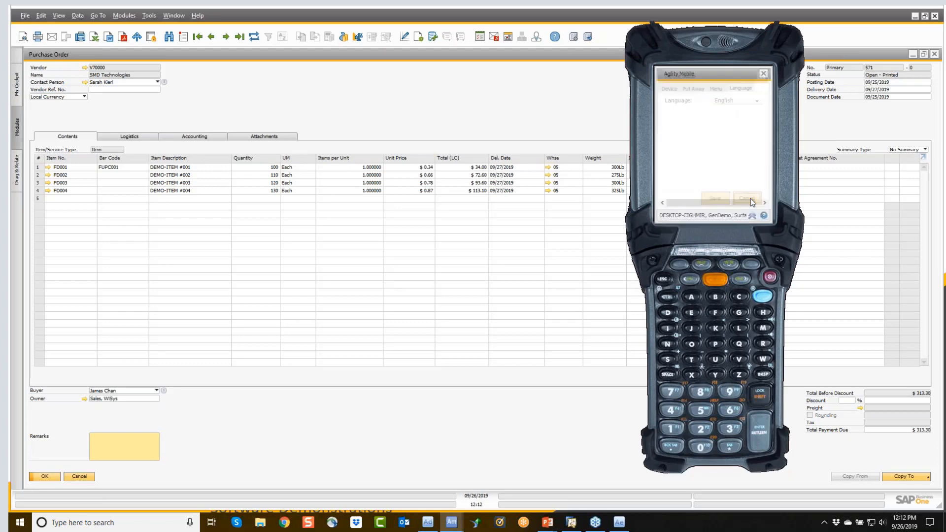
- View the Production Receipt form and the printers available for its ProductionFG definition, then return to the Agility Mobile production functions
click(723, 87)
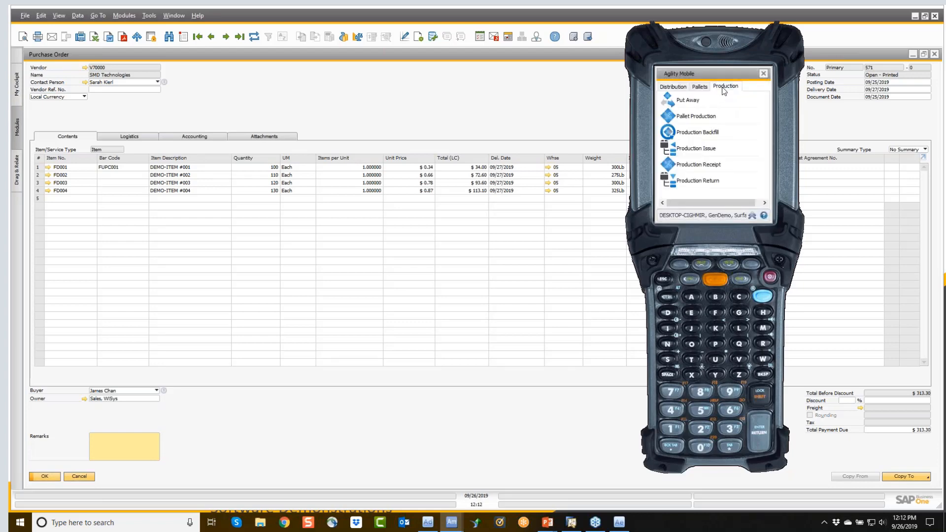
click(695, 166)
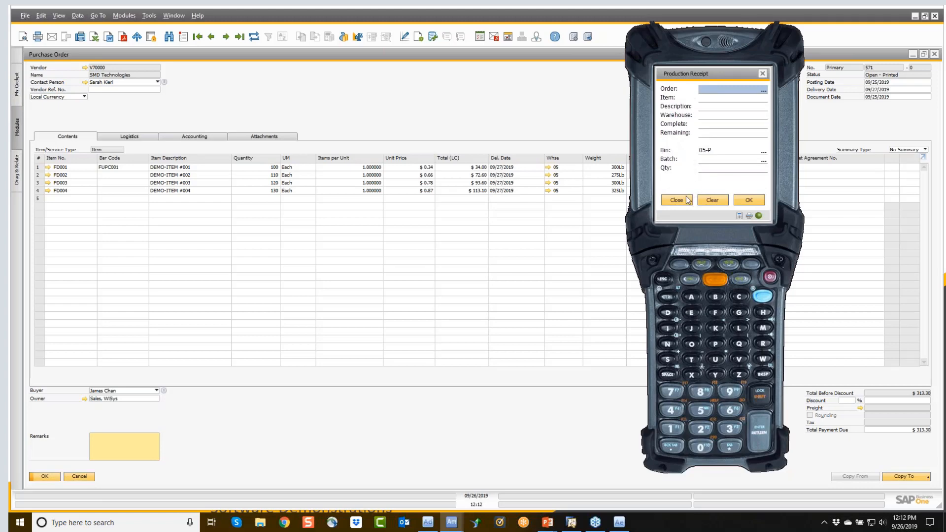
click(749, 217)
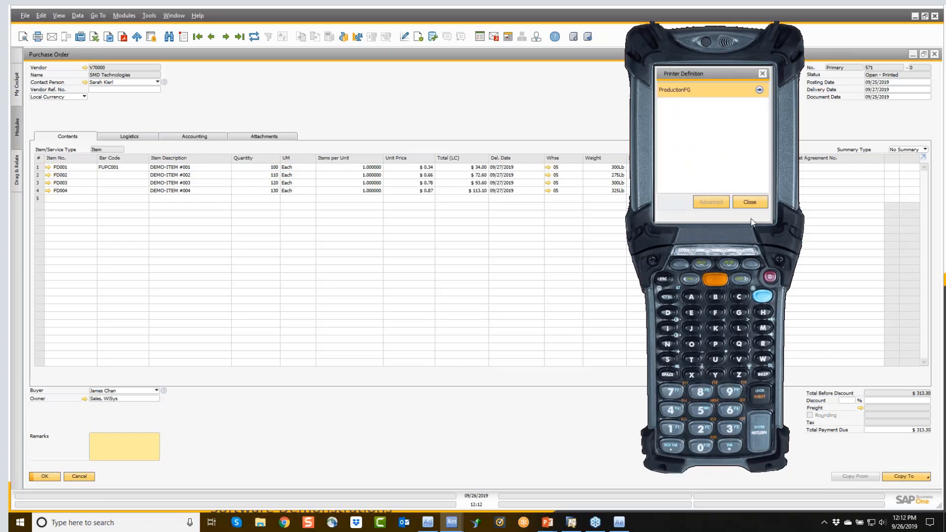
click(759, 90)
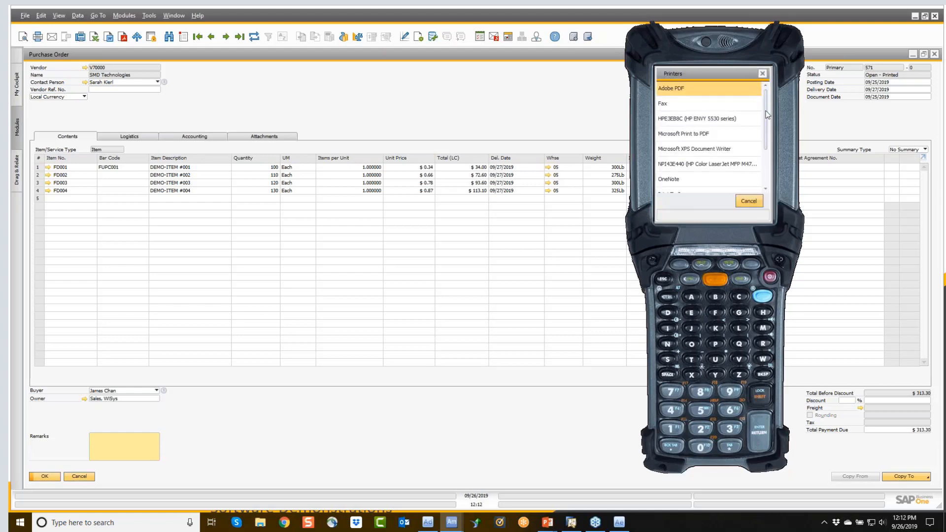
scroll(766, 142, down, 1)
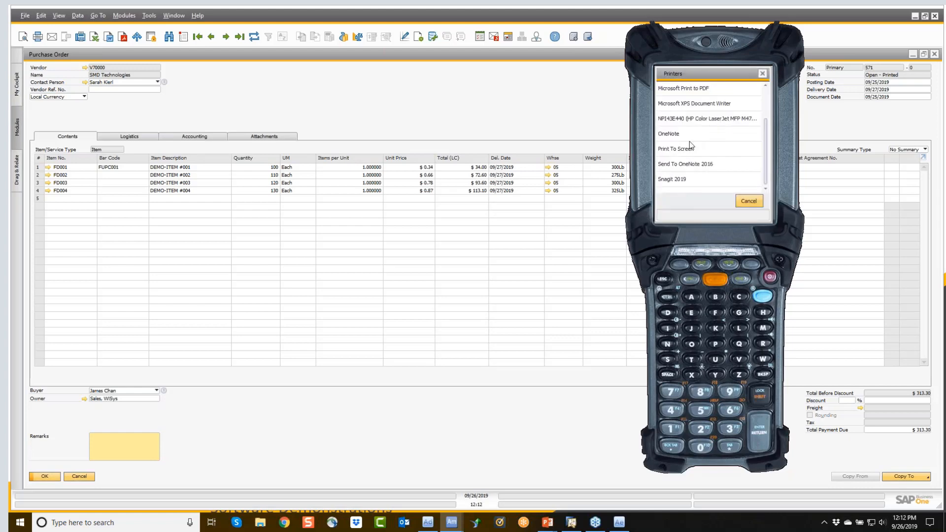
click(744, 202)
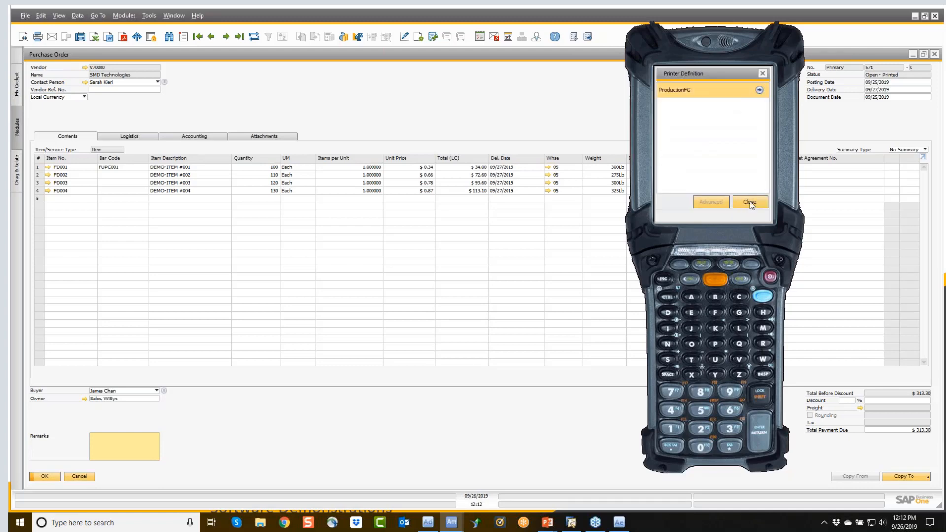
click(750, 203)
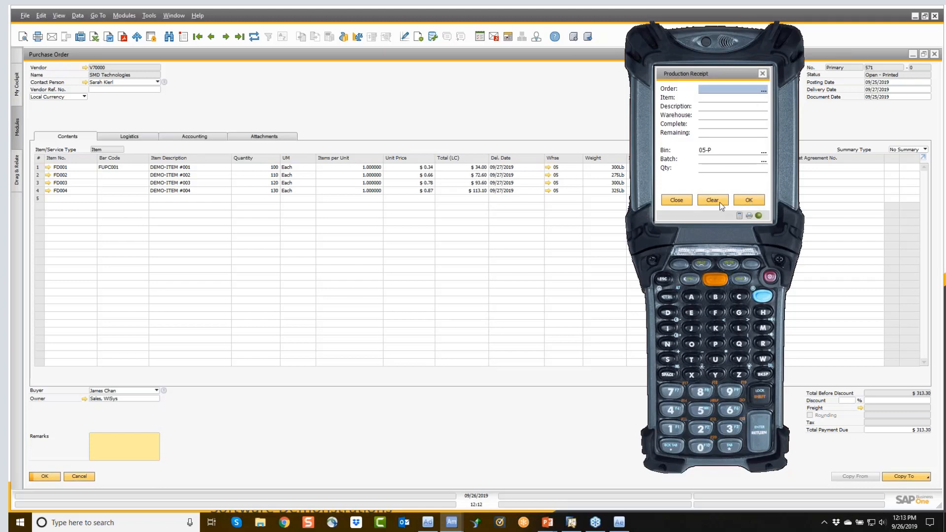
click(681, 201)
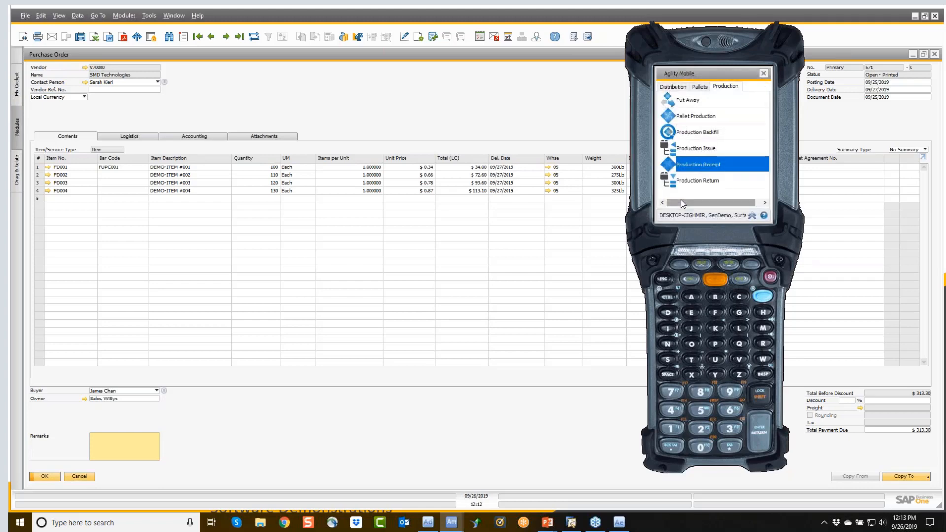
- Open Goods Receipt PO from the Distribution functions and enter the SMD Technologies purchase order number
click(682, 86)
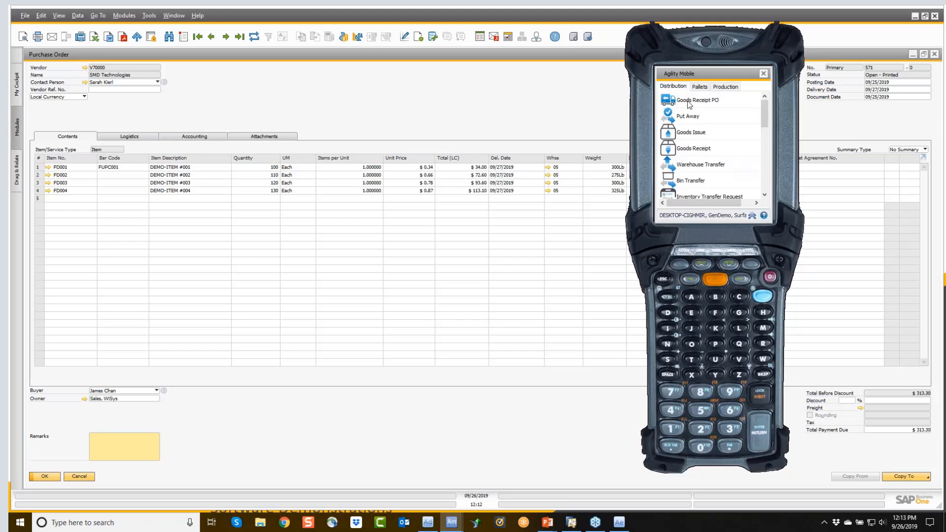
mouse_move(765, 123)
mouse_down()
mouse_move(766, 190)
mouse_move(766, 105)
mouse_up()
click(699, 100)
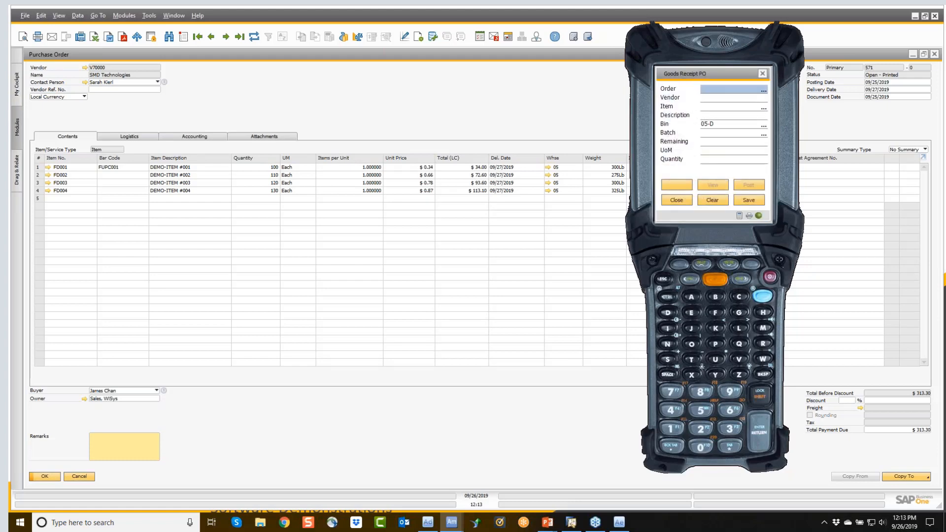
text(571)
key(Return)
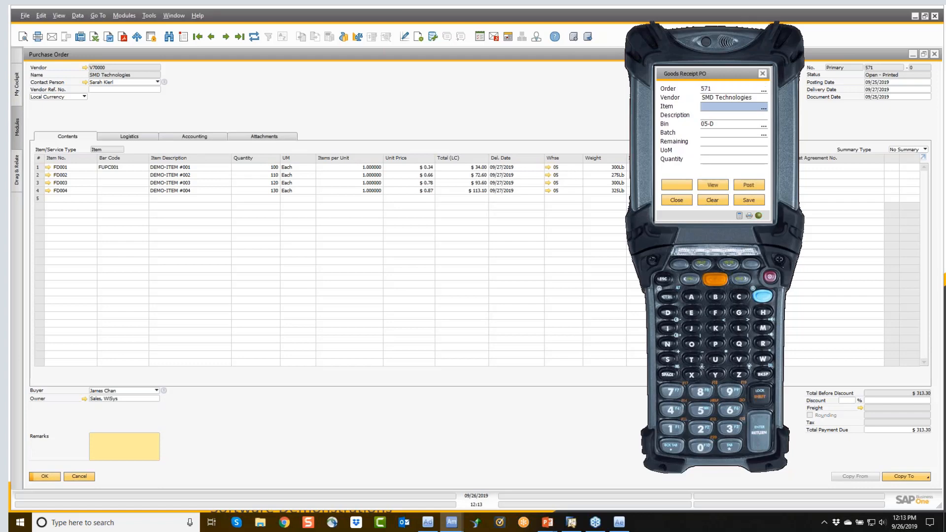
- Receive 100 of item FD001 and 110 of item FD002 into bin 05-D on the goods receipt
text(FD001)
key(Return)
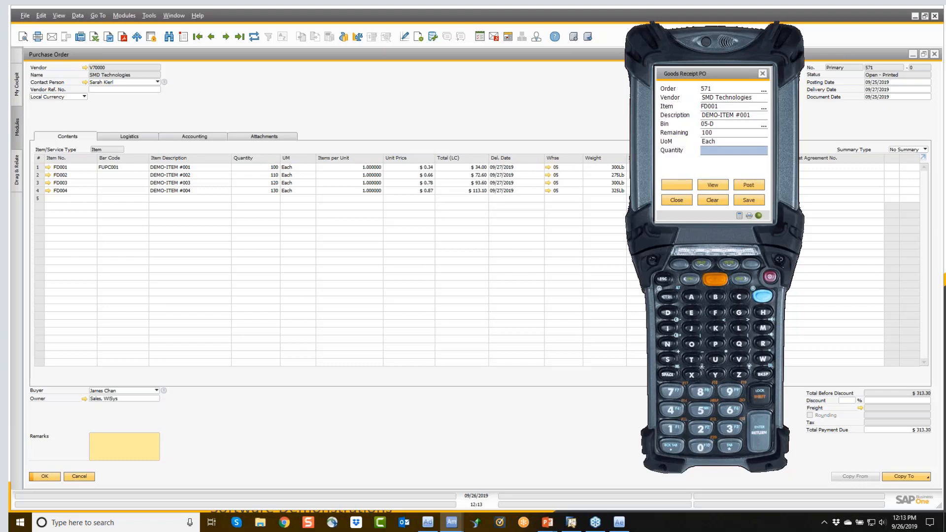
text(100)
key(Return)
text(FD002)
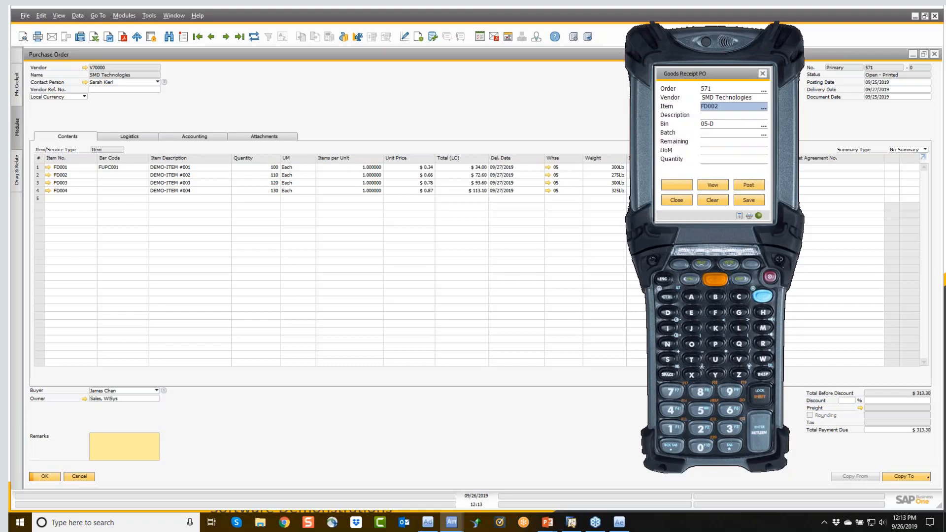
key(Return)
text(110)
key(Return)
- Receive 120 of item FD003 and 130 of item FD004 into bin 05-D, and post the goods receipt
text(FD003)
key(Return)
text(120)
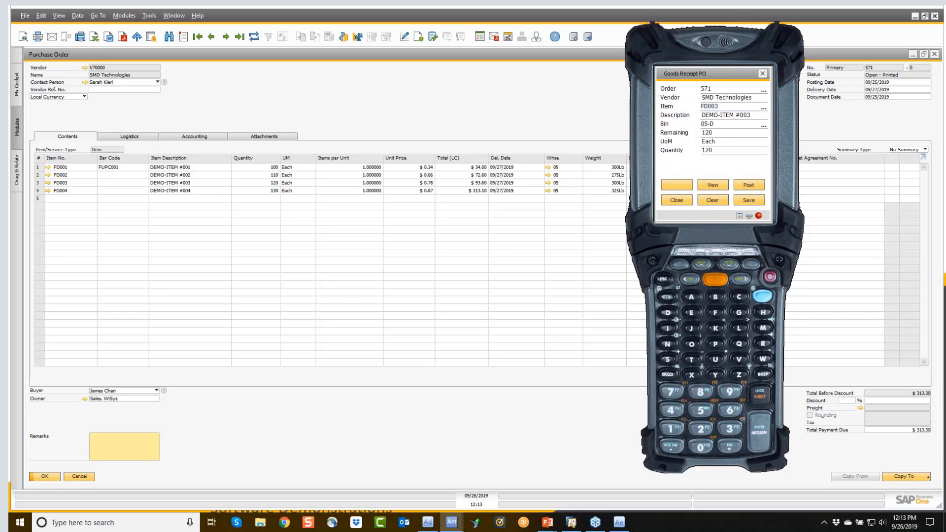
key(Return)
text(FD004)
key(Return)
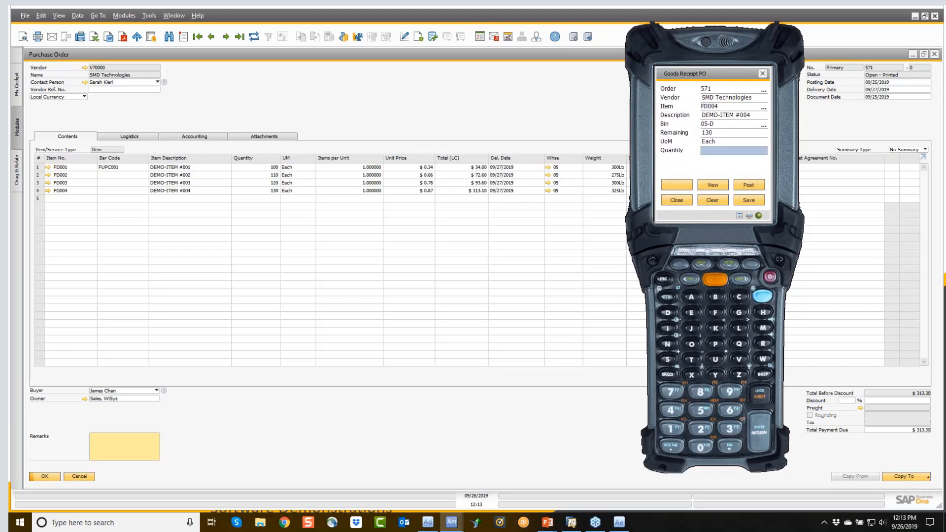
text(130)
key(Return)
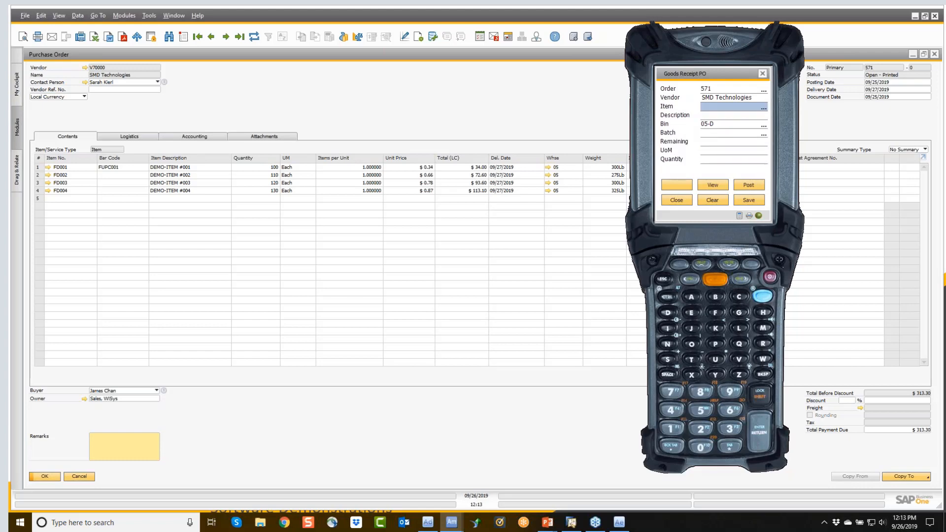
click(745, 186)
- Refresh the SMD Technologies purchase order in SAP Business One and view its Relationship Map
click(250, 39)
right_click(253, 87)
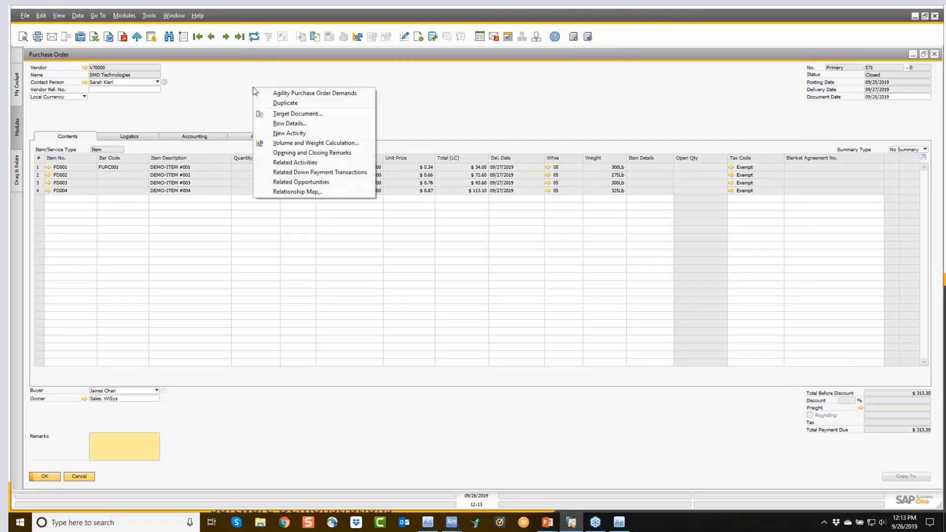
click(297, 192)
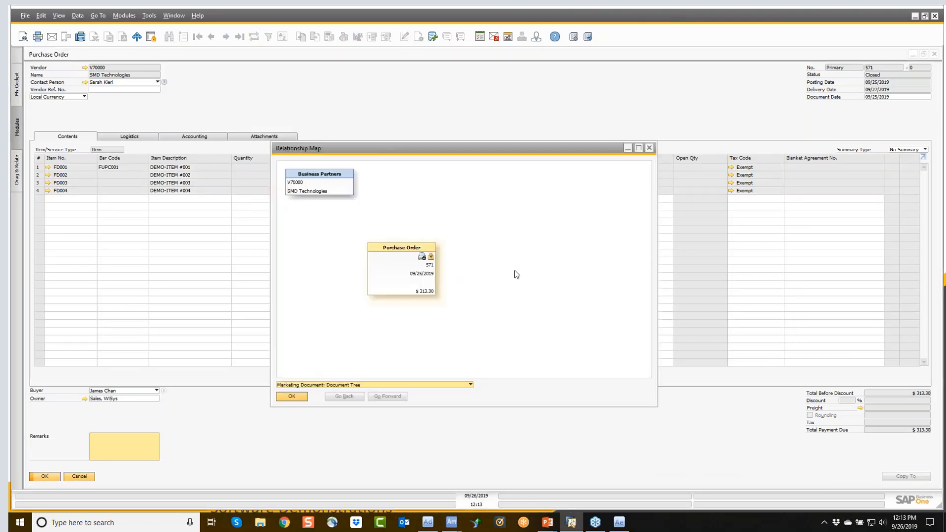
click(648, 150)
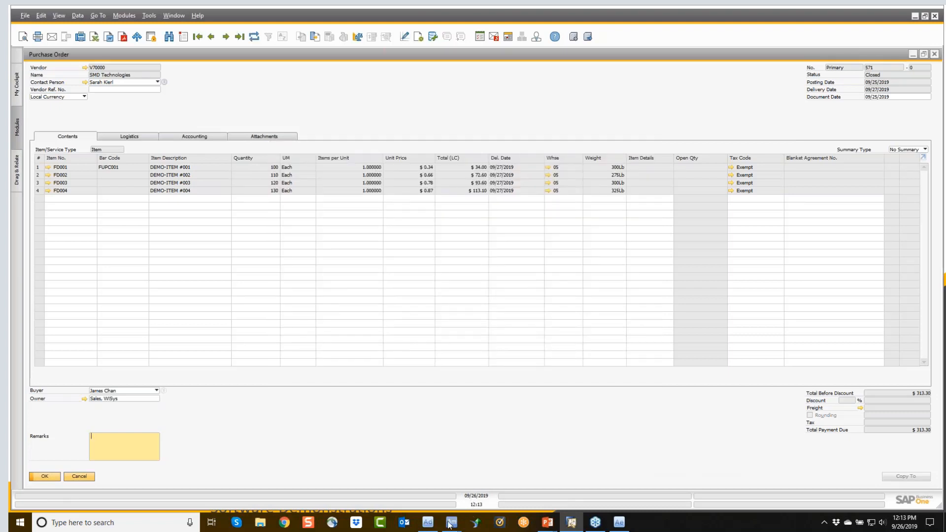
- Switch back to Agility Mobile and close the Goods Receipt PO form
mouse_move(450, 523)
click(519, 477)
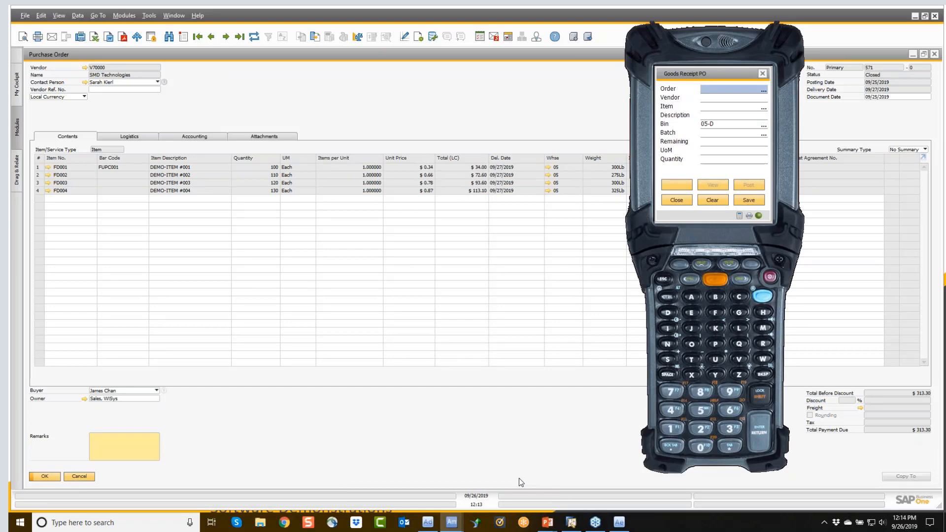
click(676, 202)
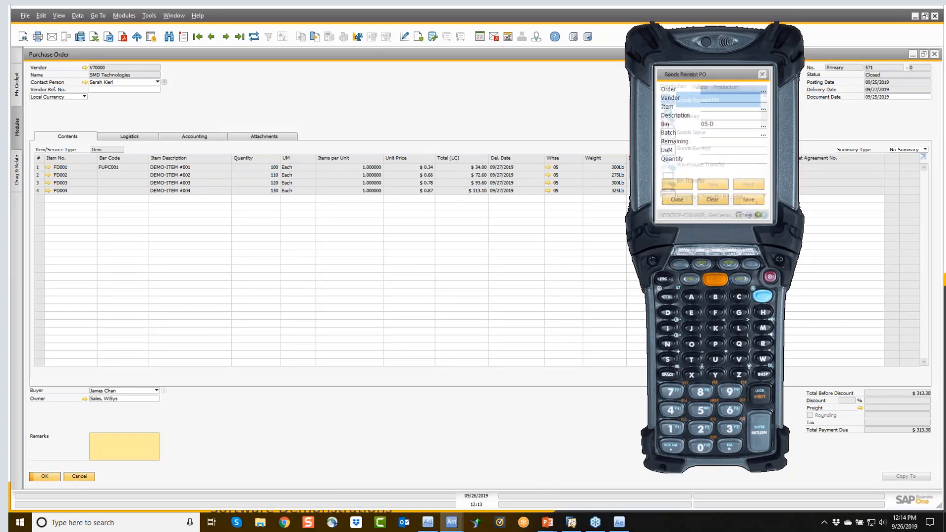
- Put away item FD003 from bin 05-D into bin 05-A1-3, and close the Put Away form
double_click(684, 122)
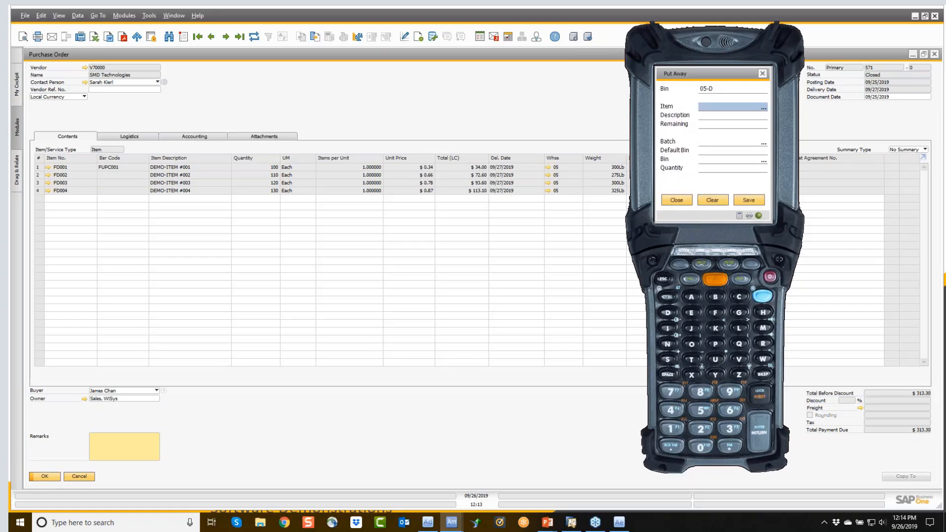
text(FD003)
key(Return)
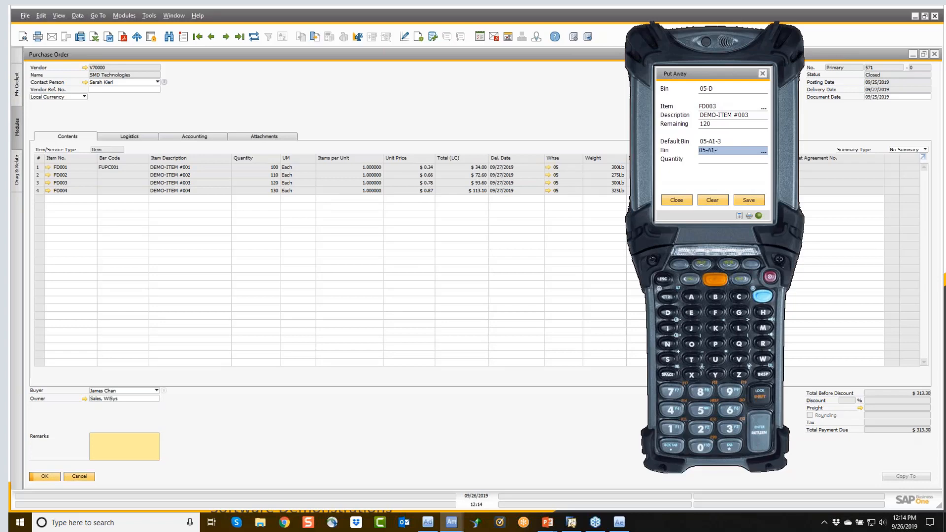
key(Tab)
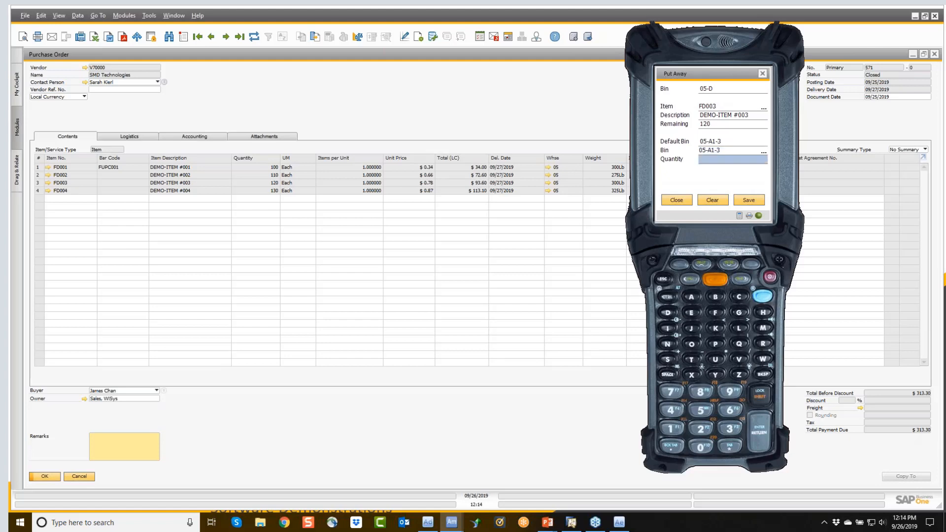
key(Return)
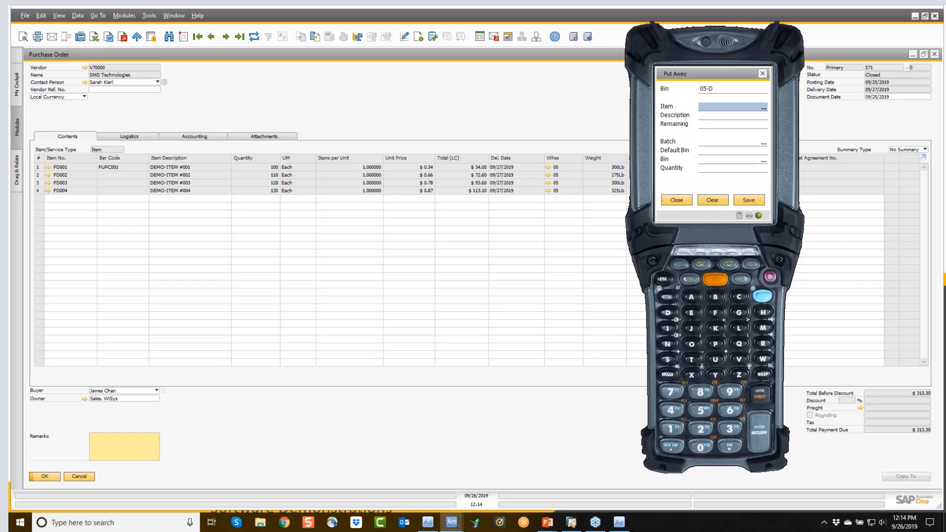
click(674, 200)
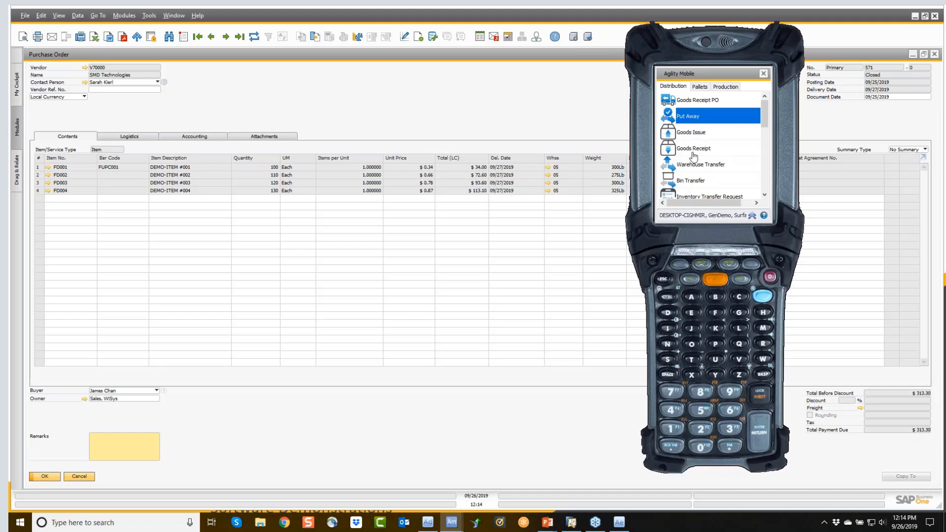
- Look up item FD001 in Item View, check its bin quantities in warehouse 05, and close the view
scroll(693, 168, down, 1)
scroll(693, 167, down, 1)
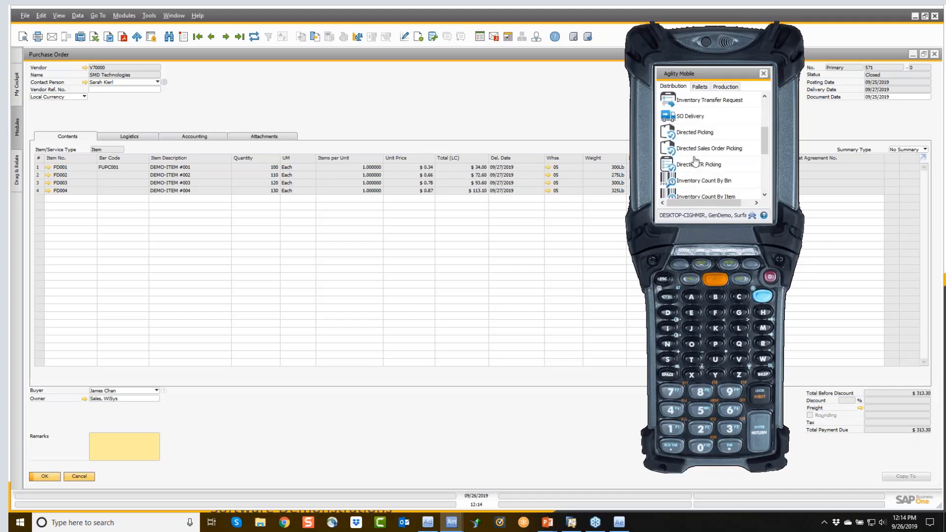
scroll(714, 142, down, 2)
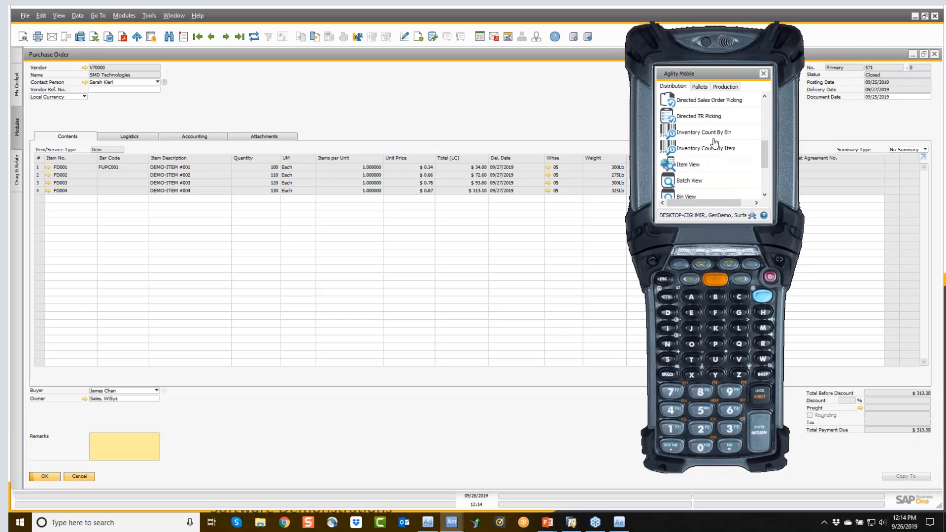
click(690, 118)
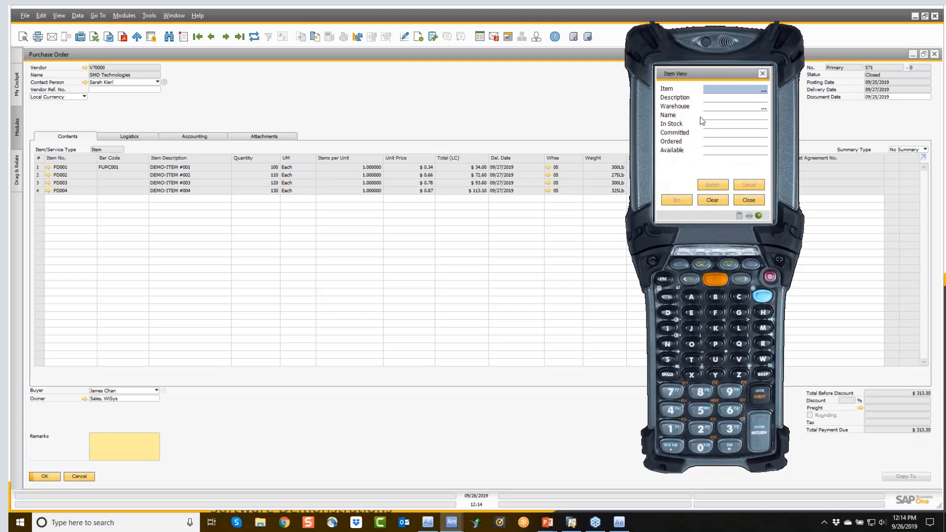
text(FD001)
key(Return)
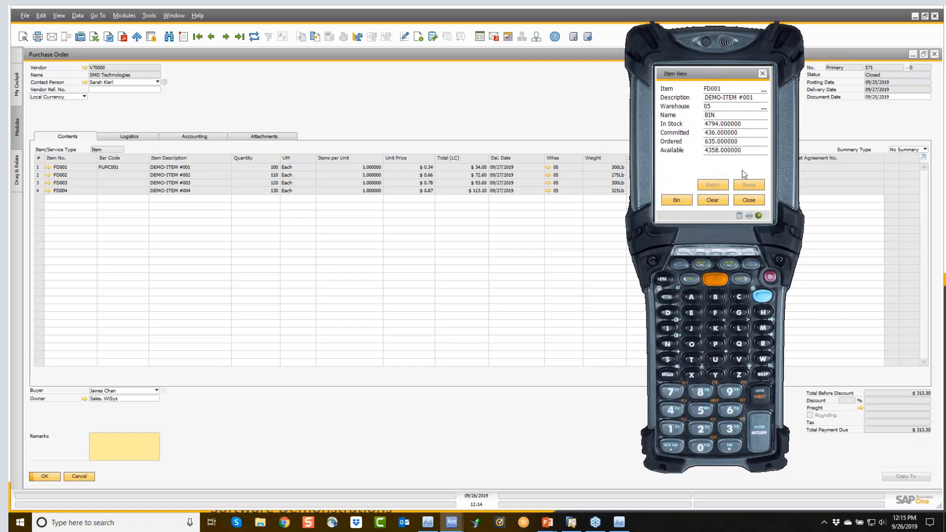
click(676, 201)
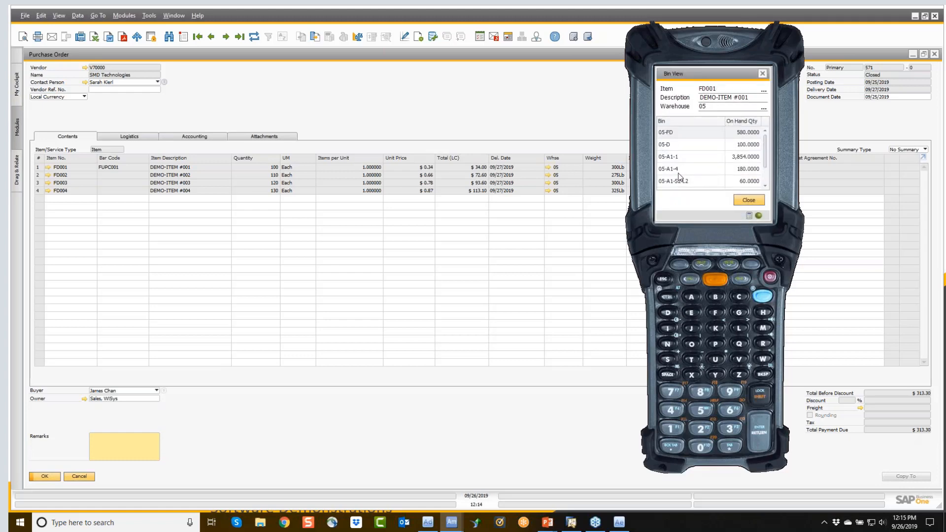
click(753, 200)
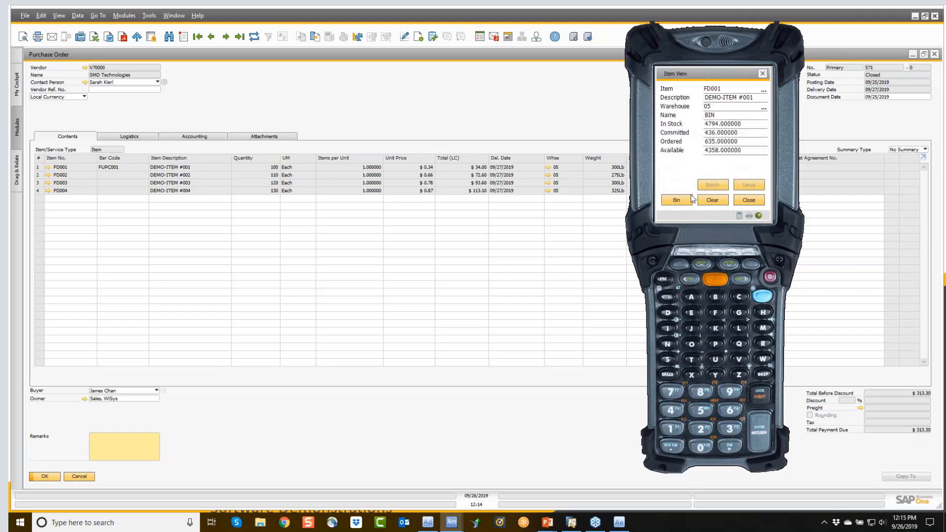
click(751, 202)
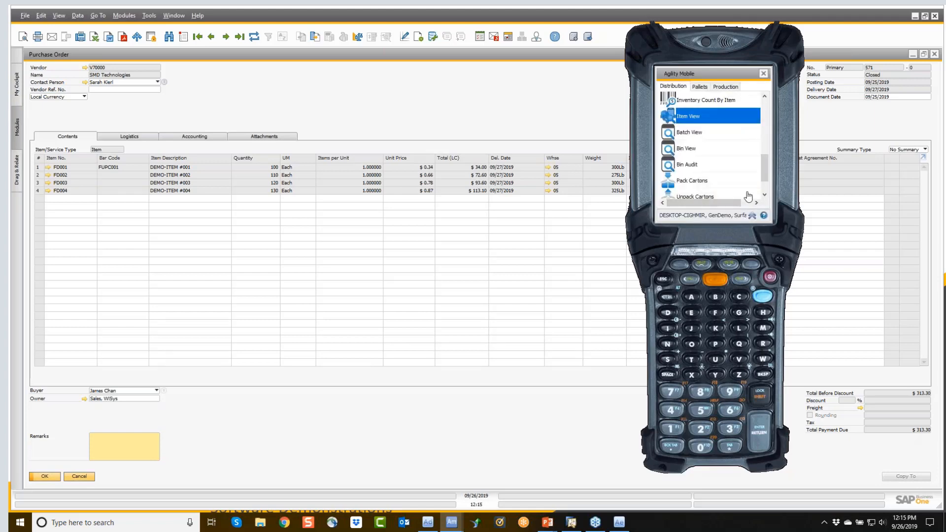
- Switch to SAP Business One, find the Earthshaker Corporation sales order by its order number, and view its Copy To targets
click(936, 56)
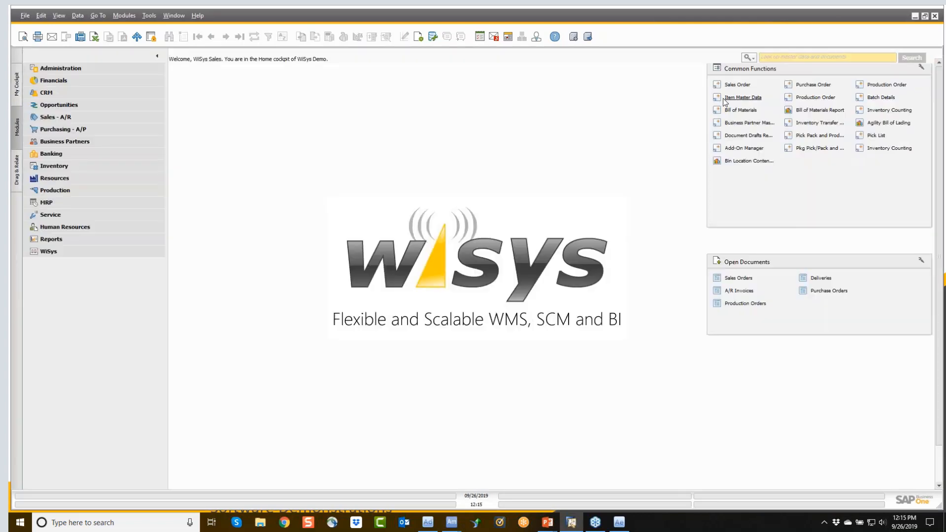
click(739, 85)
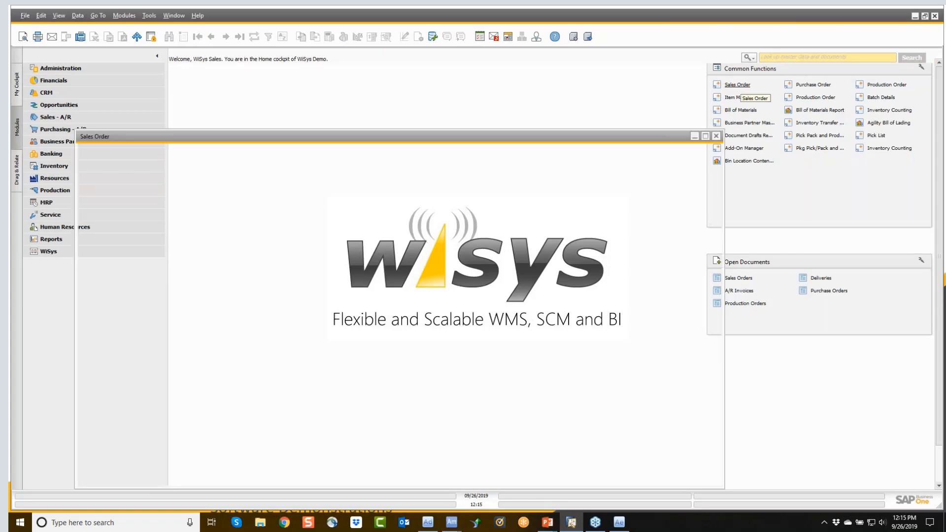
key(ctrl+f)
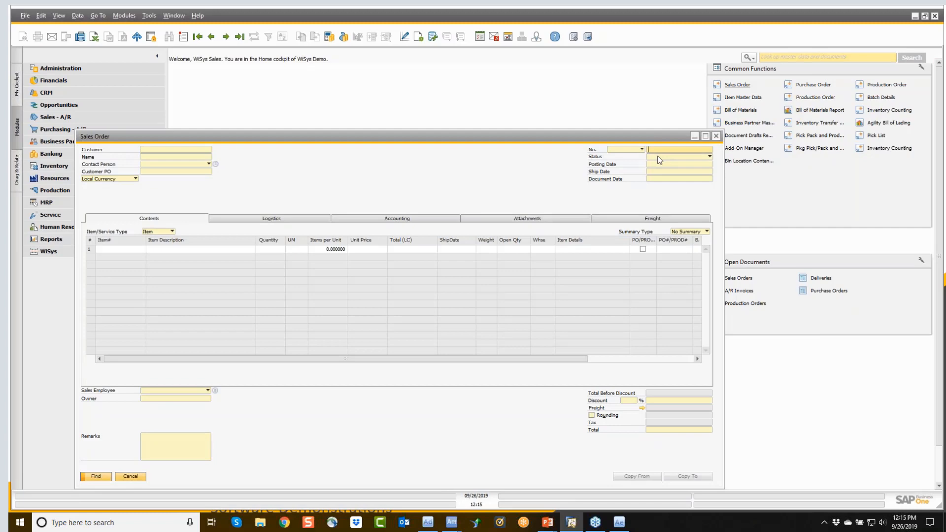
text(489)
key(Return)
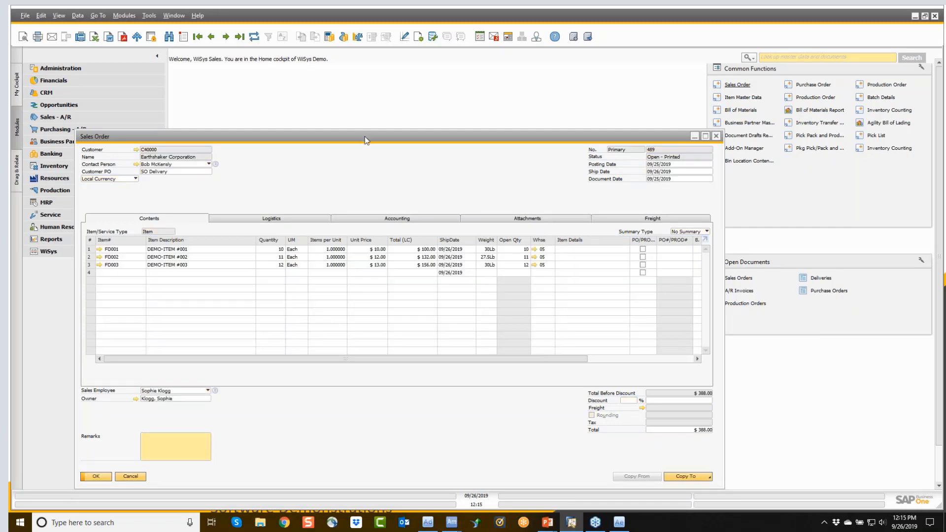
drag(365, 140, 357, 58)
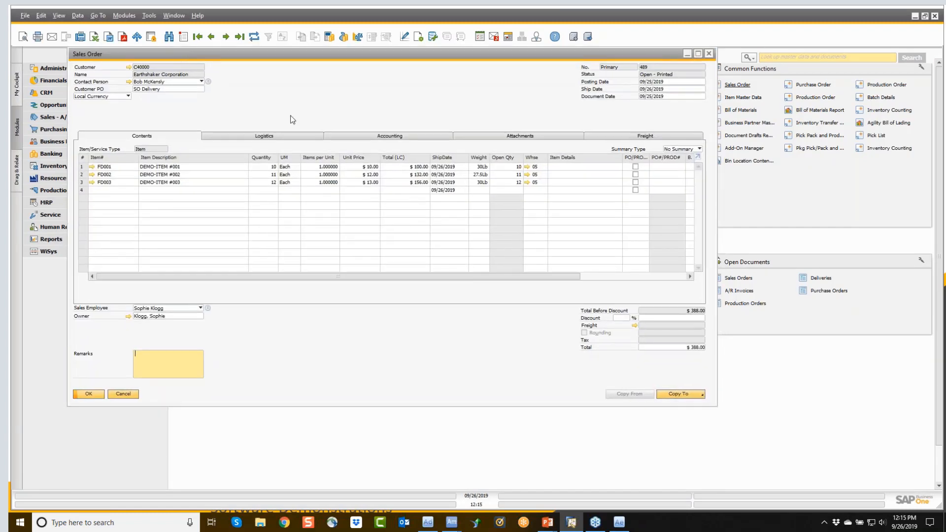
click(678, 394)
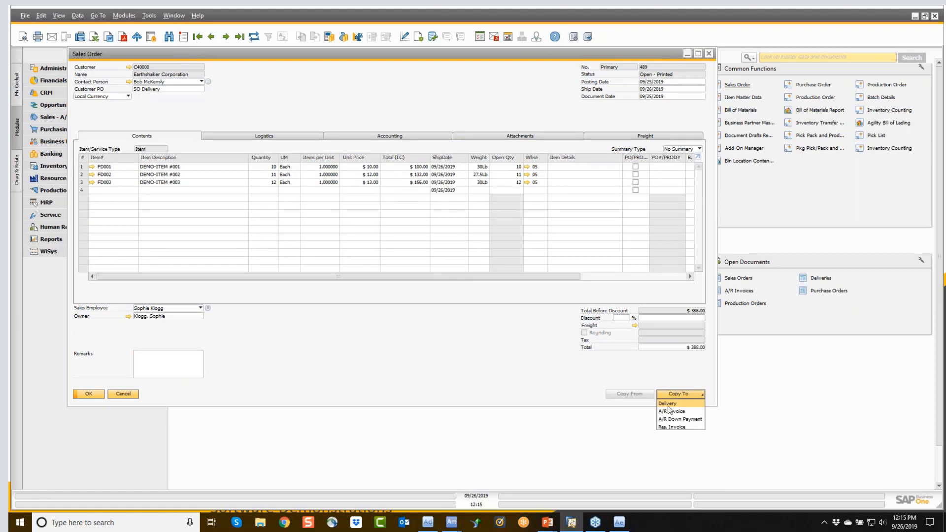
click(466, 359)
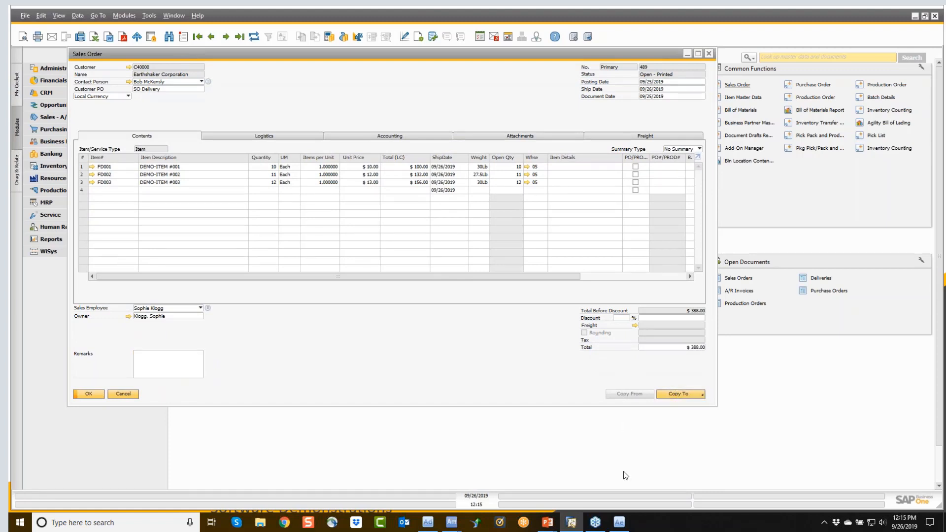
- Switch to Agility Mobile and load the Earthshaker Corporation sales order into SO Delivery by its order number
mouse_move(573, 521)
mouse_move(452, 521)
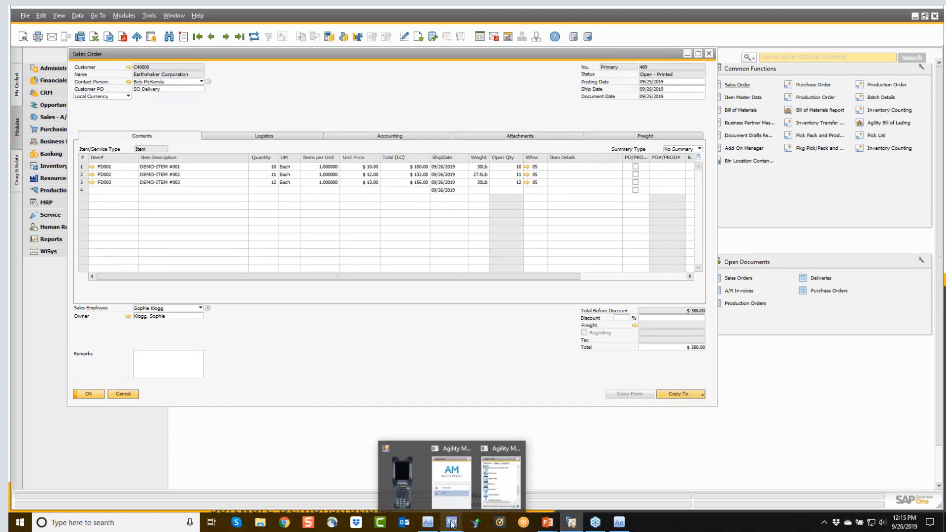
click(424, 473)
scroll(711, 164, up, 5)
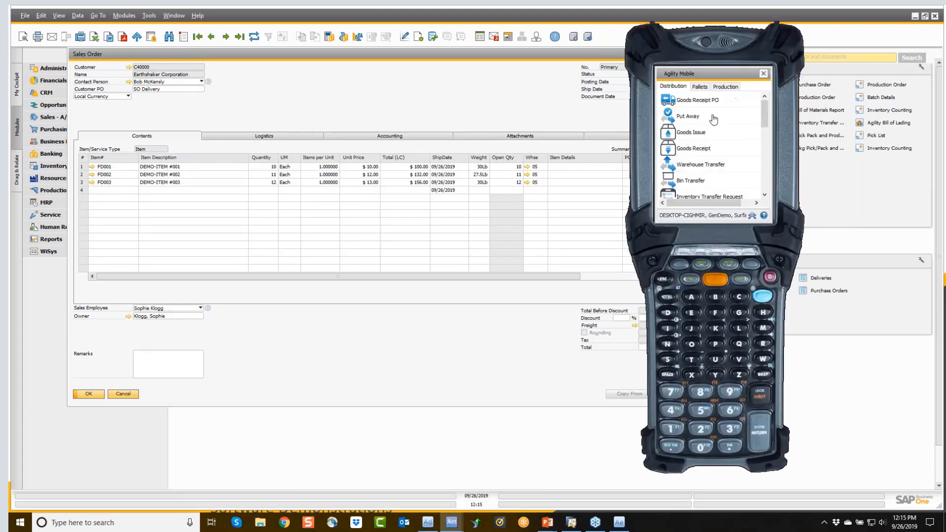
scroll(712, 120, down, 1)
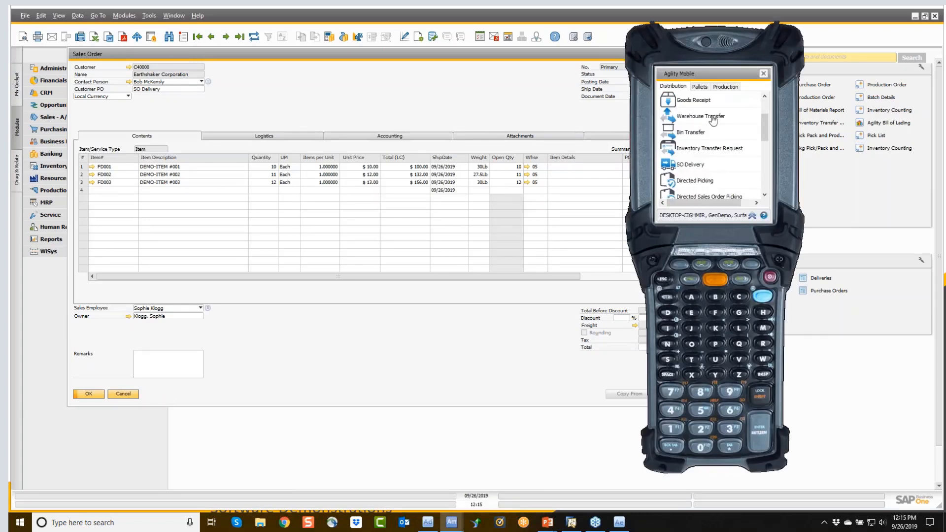
click(686, 164)
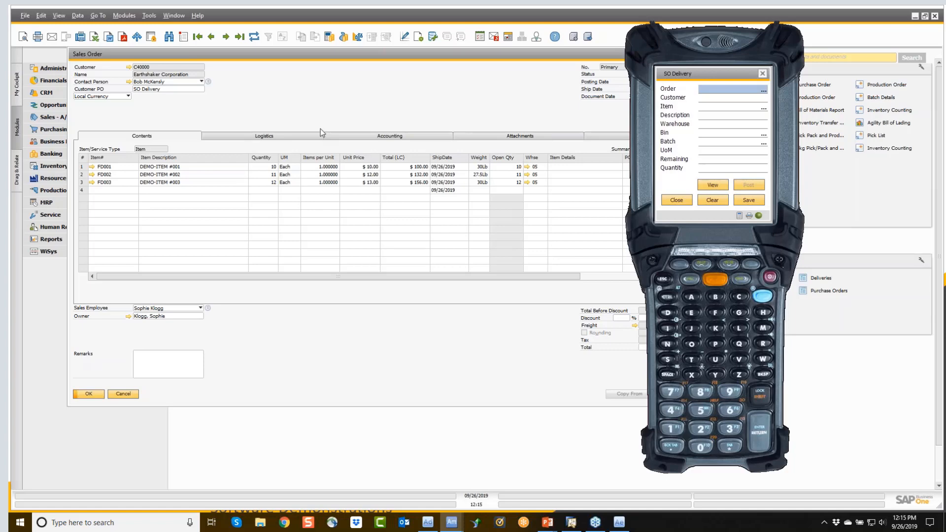
text(489)
key(Return)
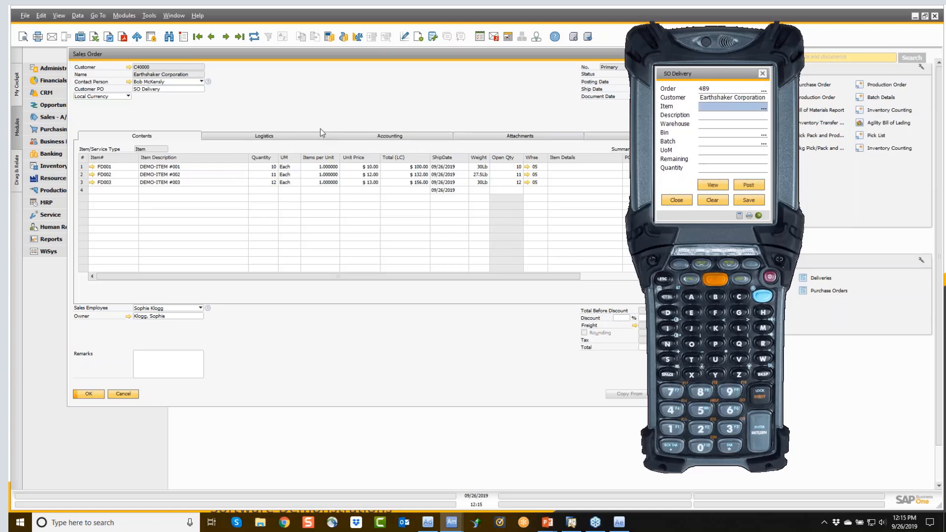
- Record 10 of item FD001 from bin 05-A1-1 on the sales order delivery
text(FD001)
key(Return)
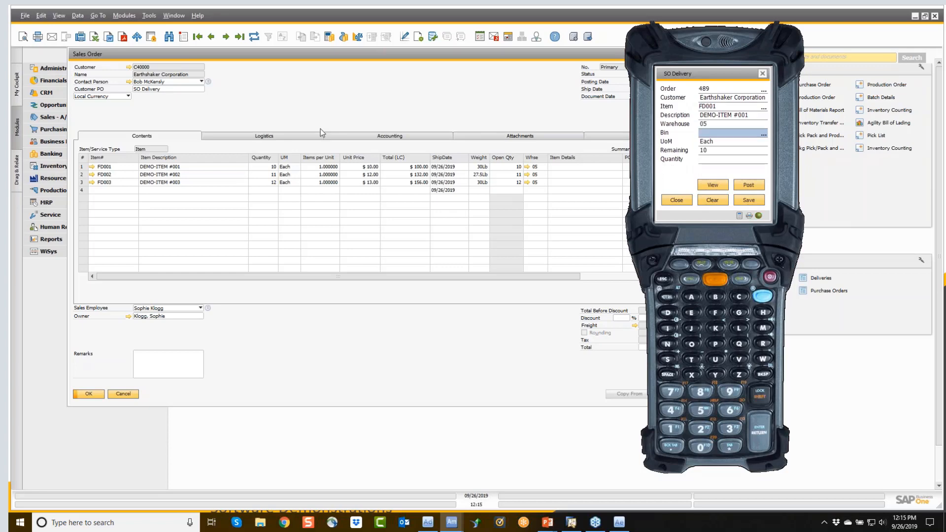
click(764, 134)
click(694, 138)
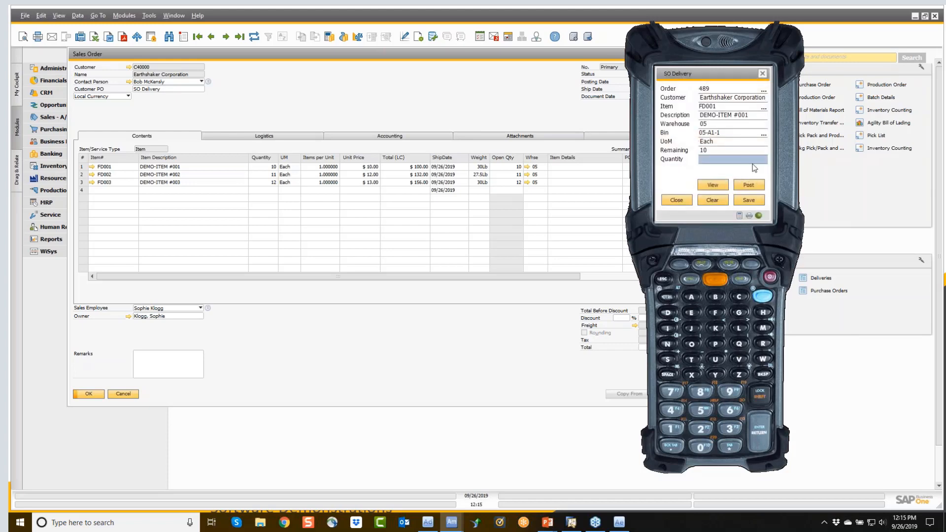
text(10)
key(Return)
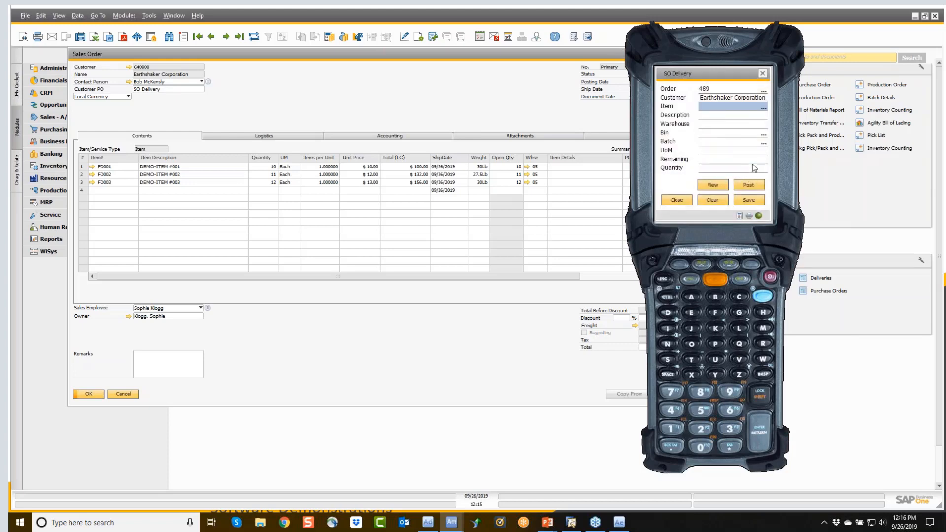
- Record item FD002 from bin 05-A1-2 on the sales order delivery
text(FD002)
key(Return)
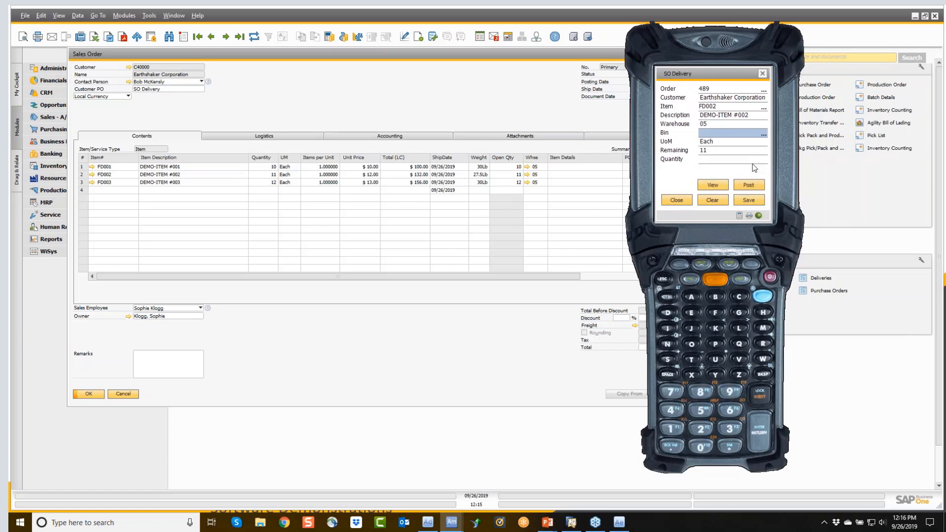
click(762, 134)
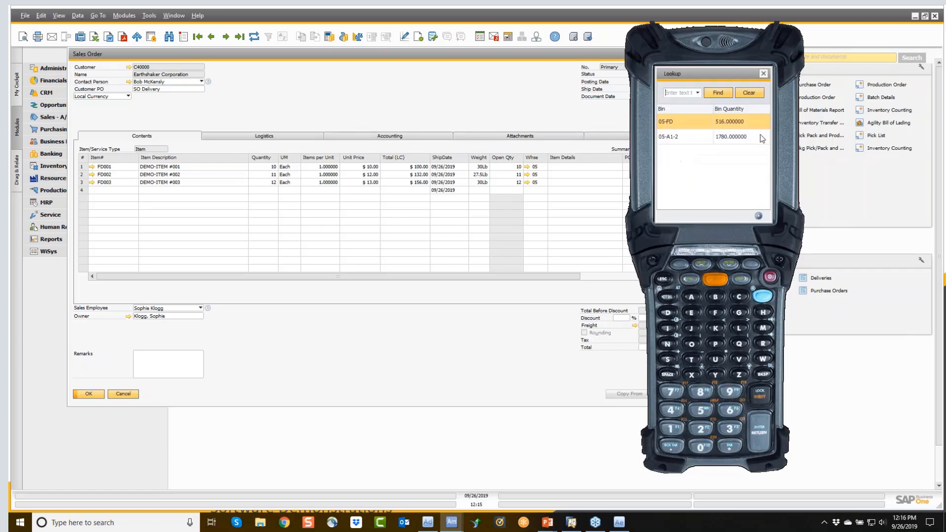
double_click(702, 143)
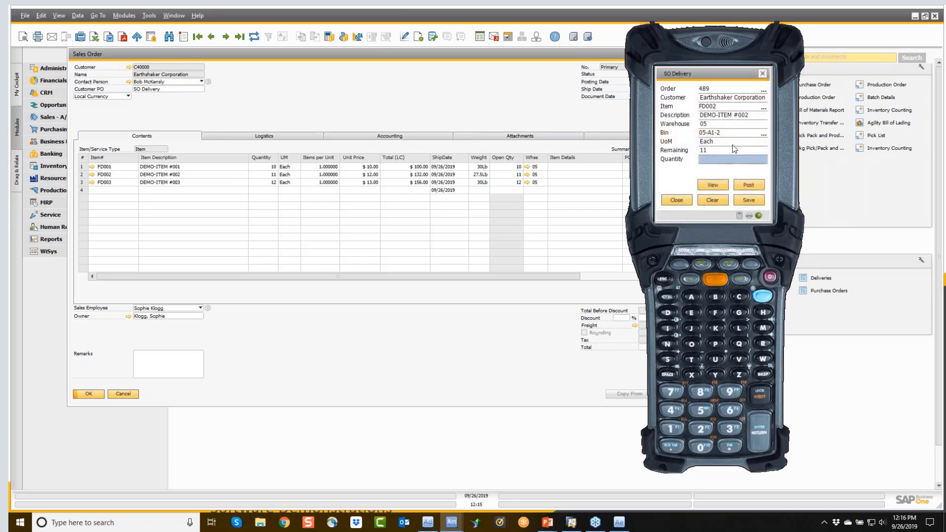
key(Return)
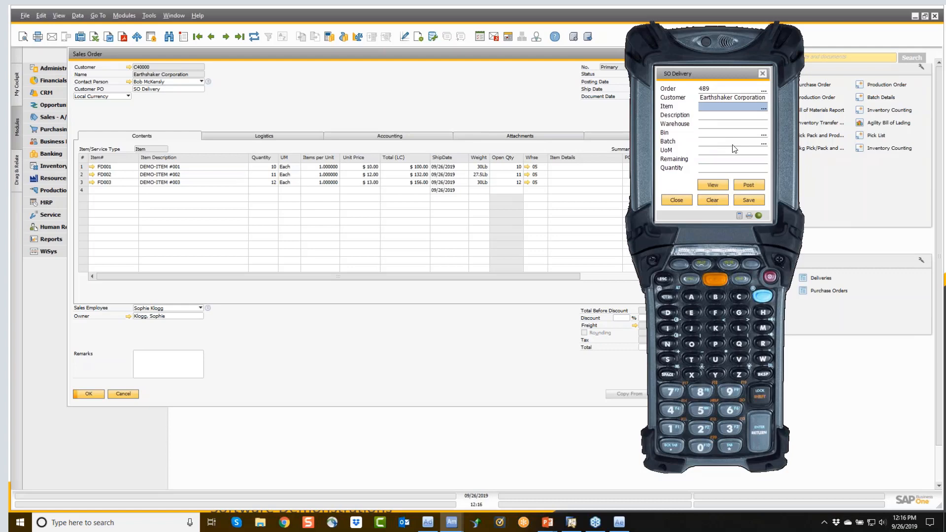
- Record item FD003 from bin 05-A1-3 on the sales order delivery
text(FD003)
key(Return)
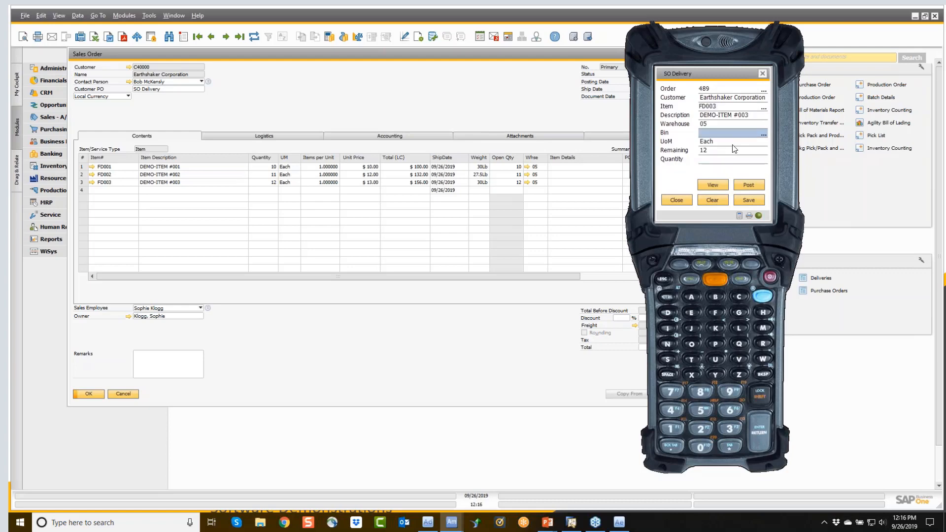
click(763, 134)
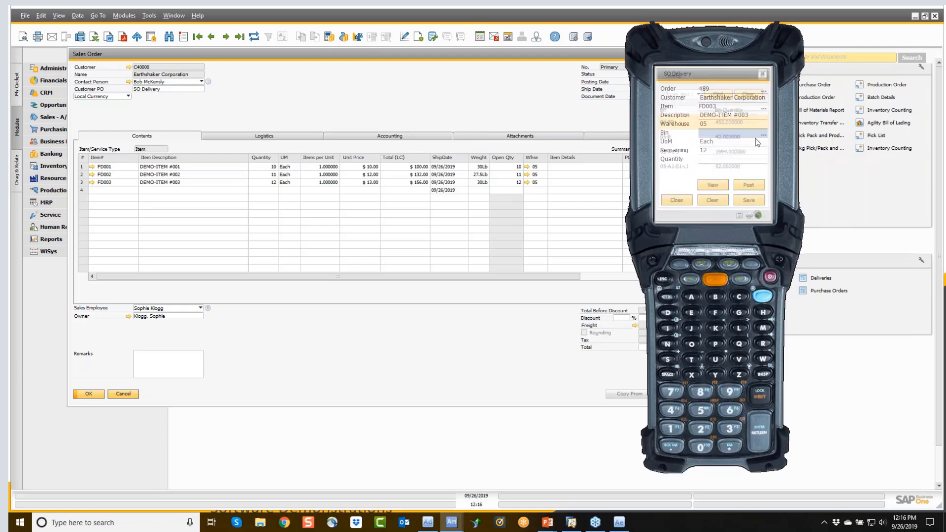
click(726, 152)
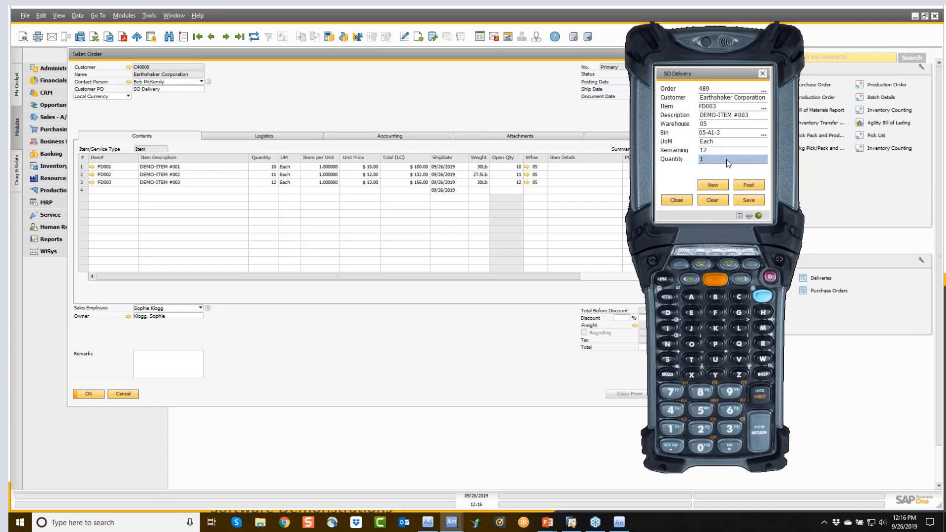
key(Return)
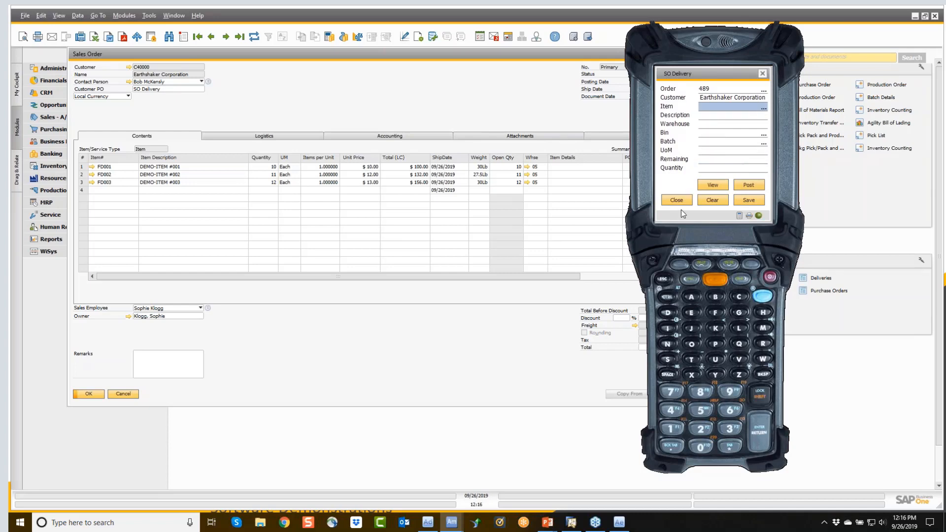
- Post the sales order delivery, and refresh the matching sales order in SAP Business One
click(748, 184)
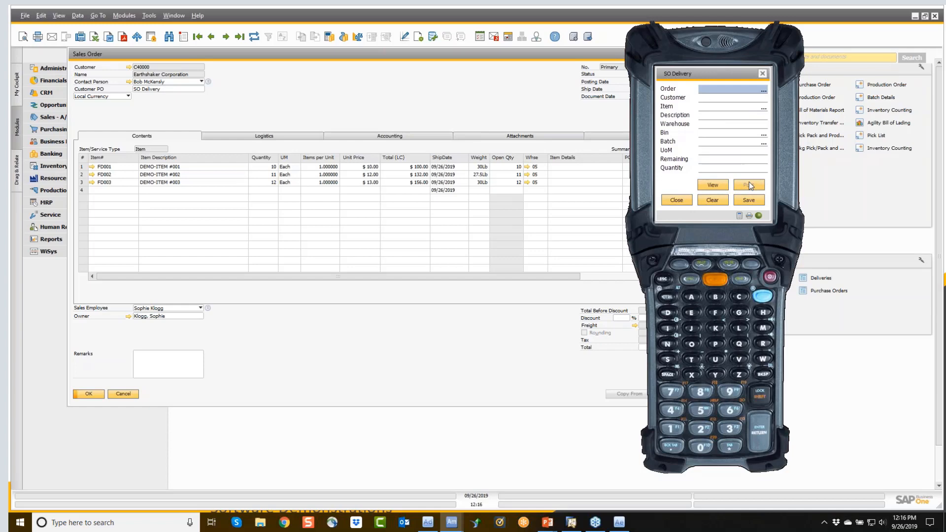
click(412, 116)
click(253, 37)
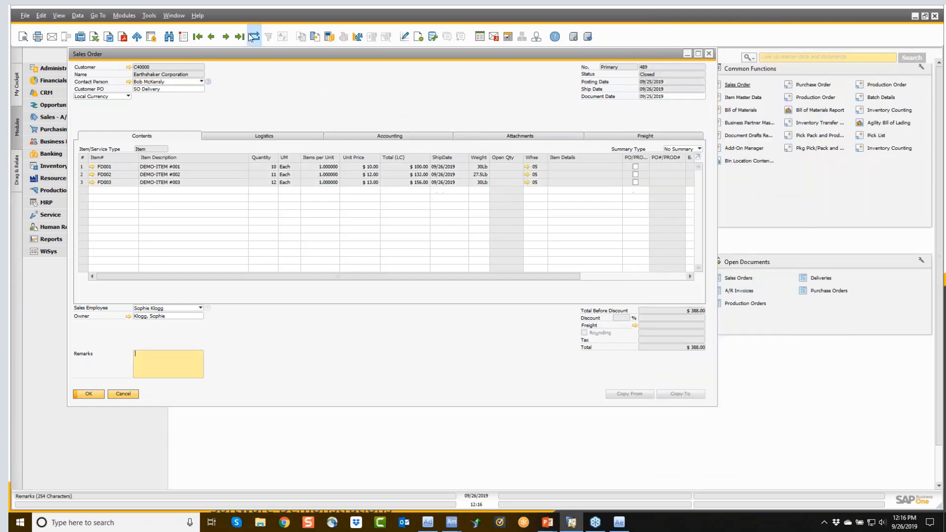
- Review the relationship map of the delivered Earthshaker Corporation sales order, and close it
right_click(252, 77)
click(300, 221)
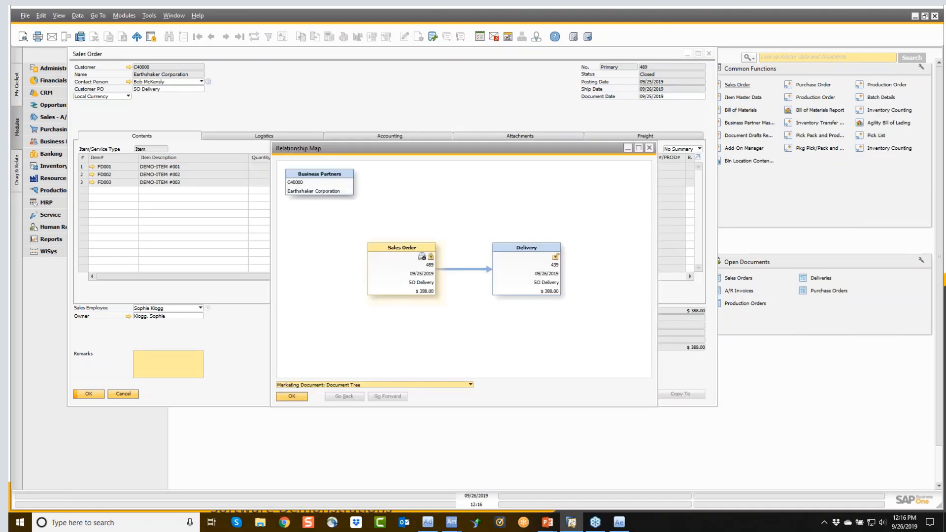
click(649, 148)
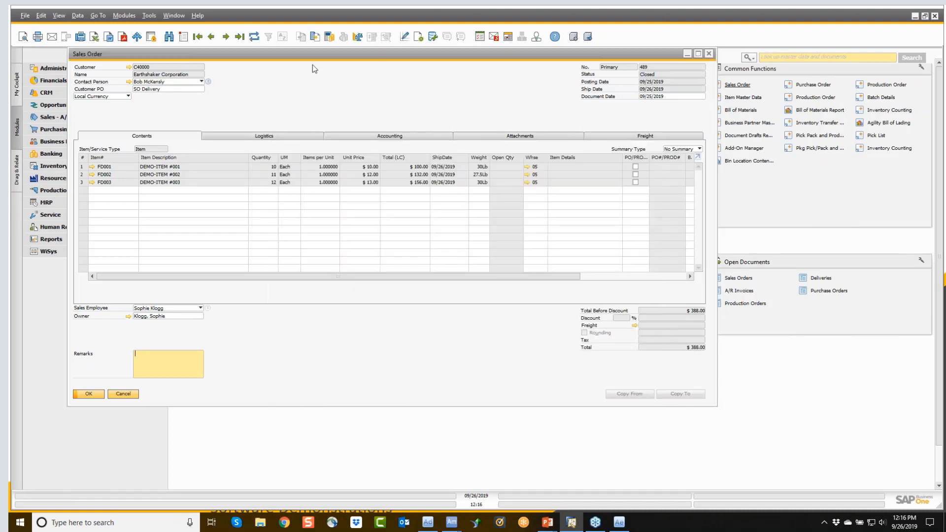
- Go to the next sales order, with customer PO SO Directed Picking, and view its pick list
click(225, 36)
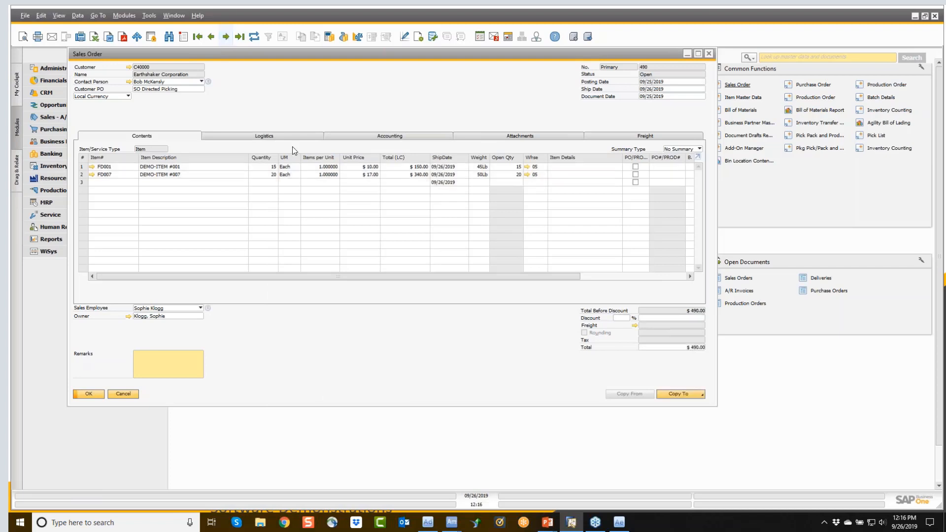
right_click(306, 92)
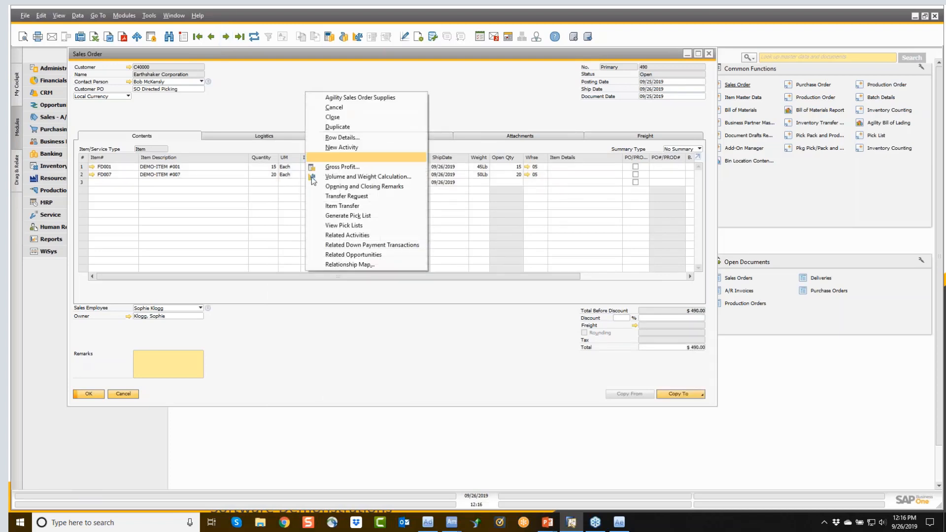
click(331, 227)
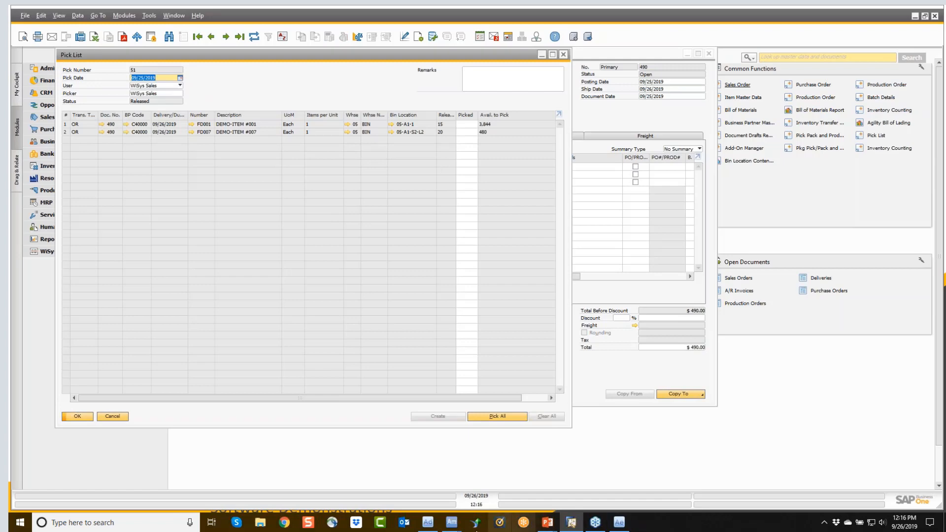
- Switch to Agility Mobile, leave SO Delivery, and load pick number 51 in Directed Sales Order Picking
mouse_move(451, 522)
click(489, 504)
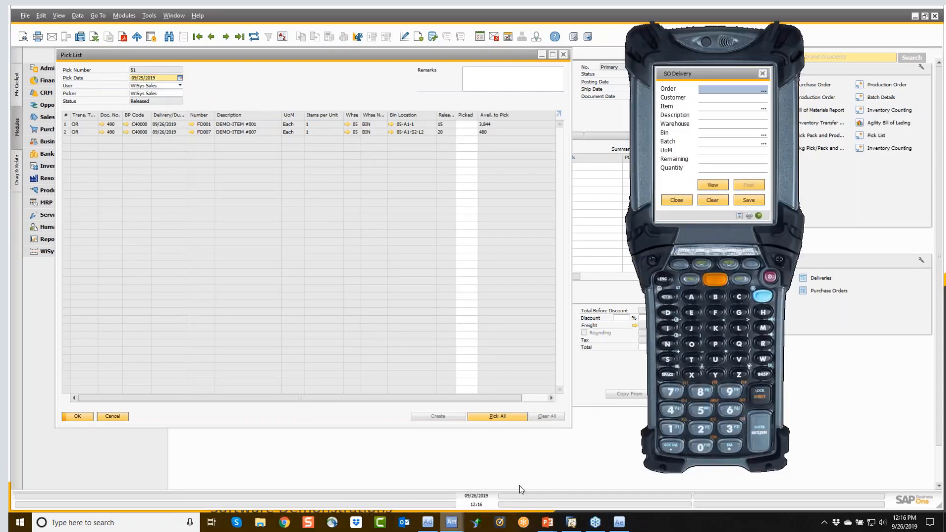
click(678, 199)
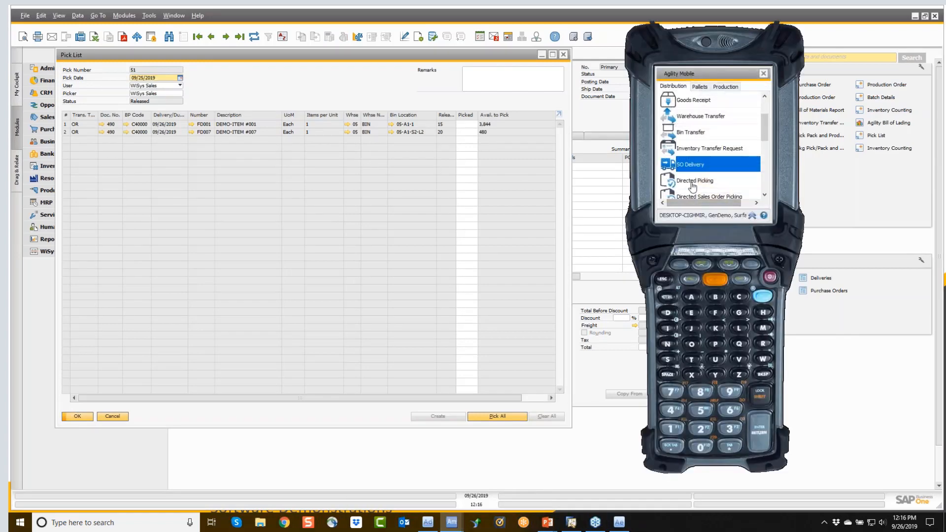
scroll(691, 186, down, 1)
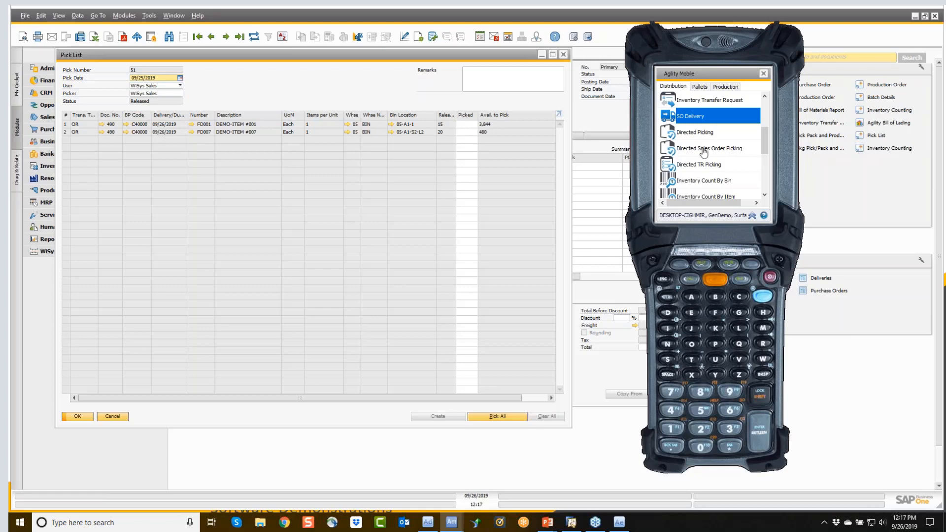
click(686, 155)
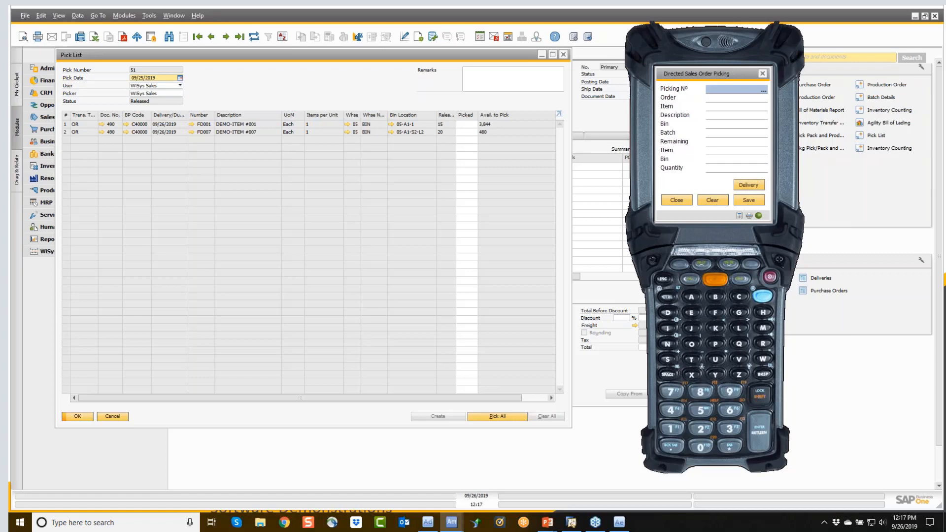
text(51)
key(Return)
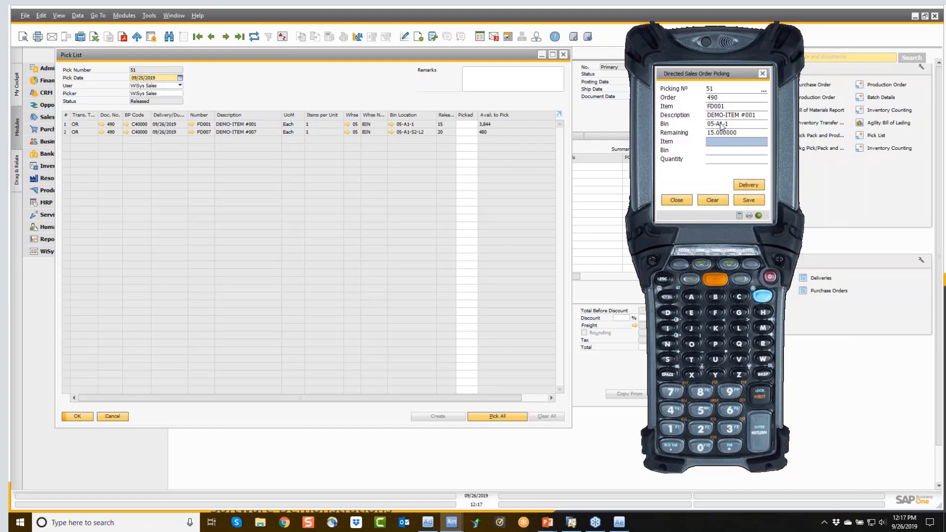
- Pick 15 of item FD001 from bin 05-A1-1 in Directed Sales Order Picking
text(FD001)
key(Return)
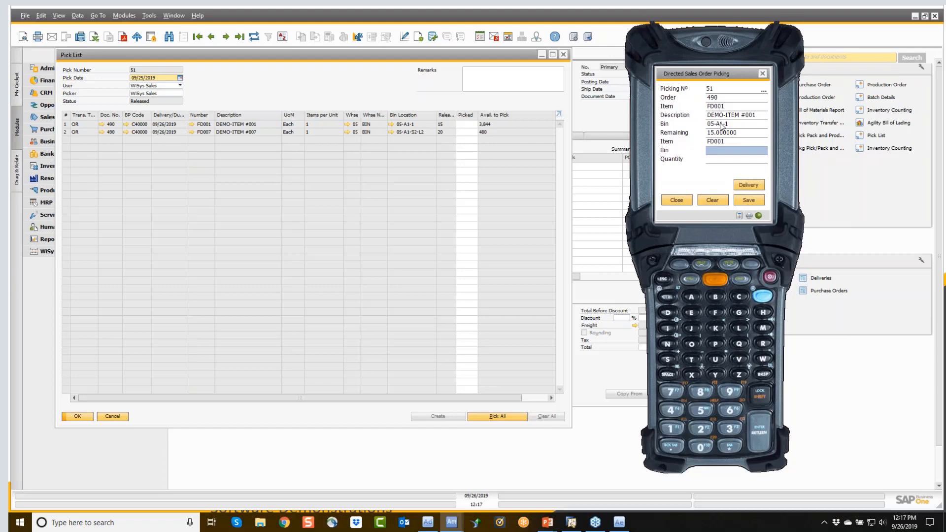
text(05-A1-1)
key(Return)
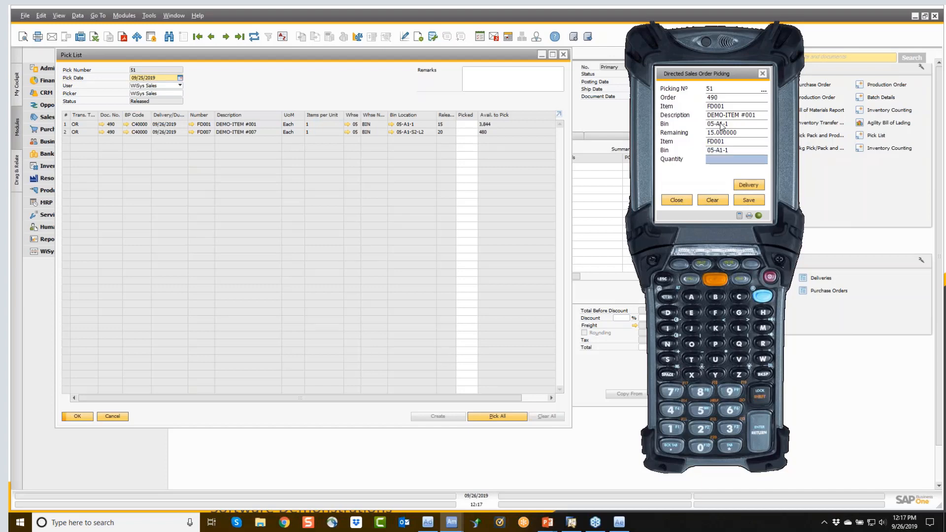
text(15)
key(Return)
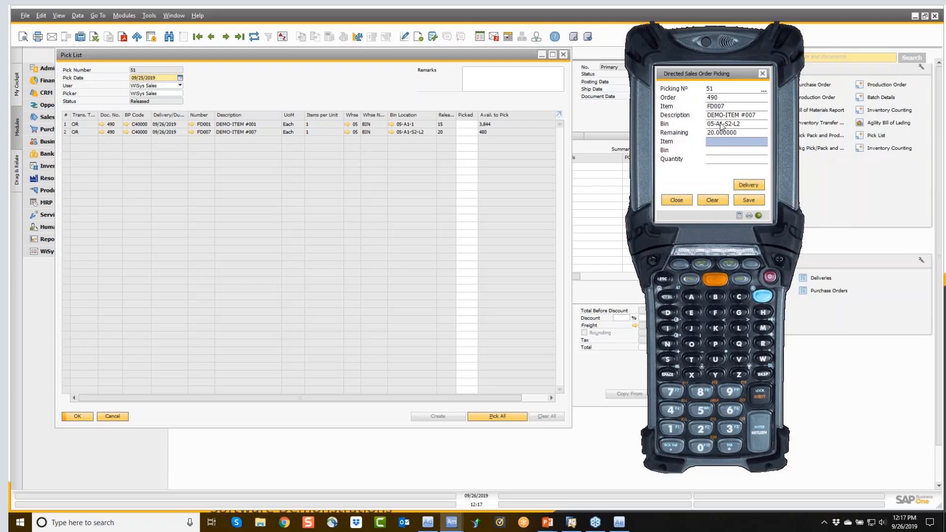
- Pick 20 of item FD007 from bin 05-A1-S2-L2, and refresh the pick list in SAP Business One
text(FD007)
key(Return)
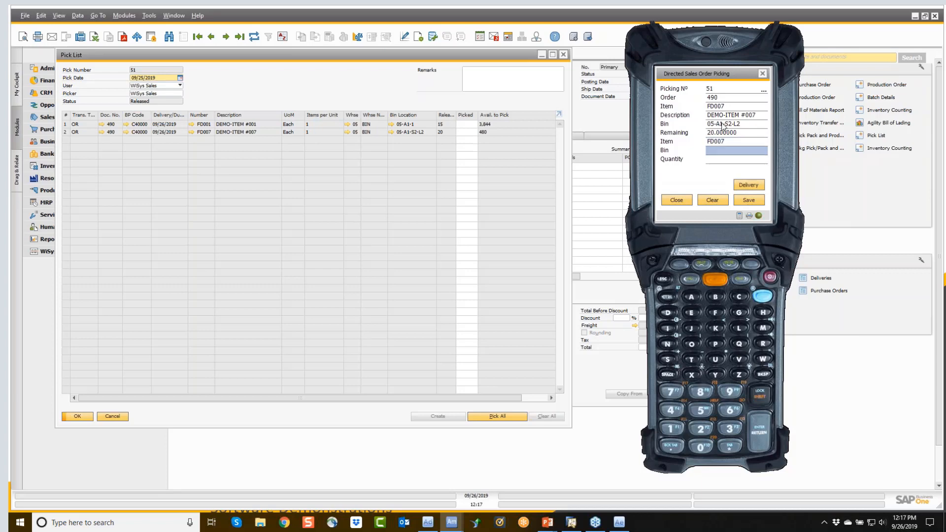
text(05-A1-S2-L2)
key(Return)
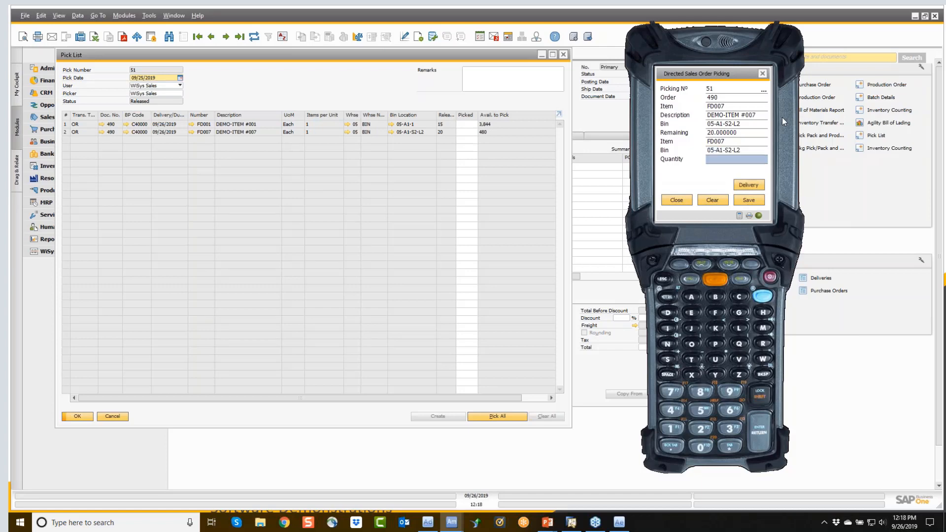
text(20)
key(Return)
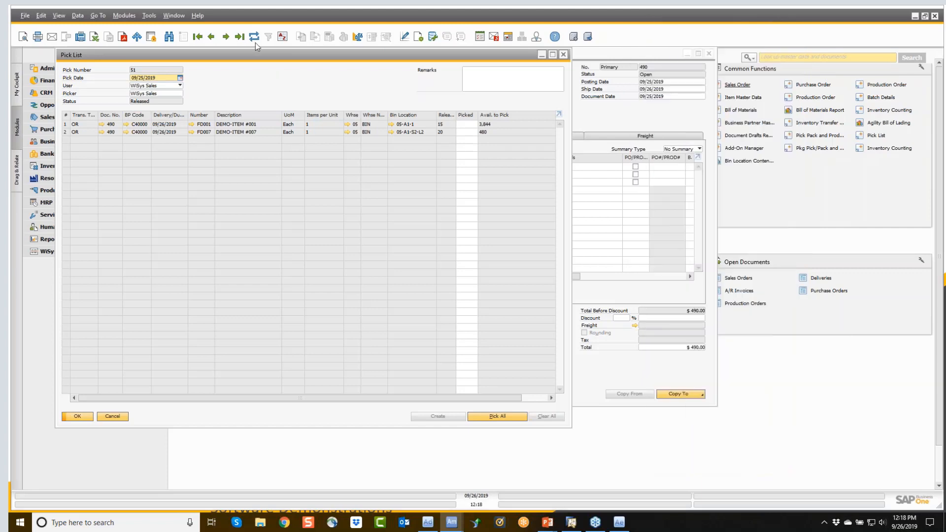
click(254, 36)
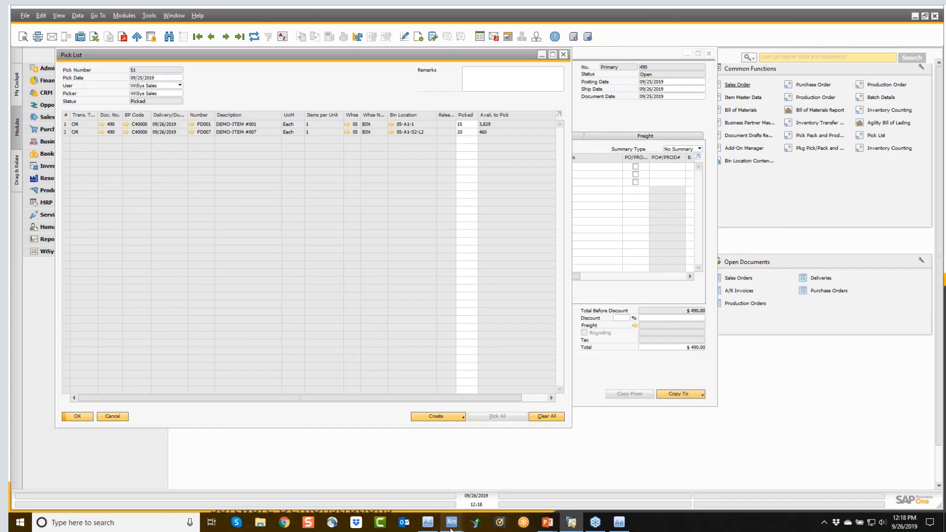
- Return to Agility Mobile and create the delivery for the picked items of pick number 51
mouse_move(451, 522)
click(514, 489)
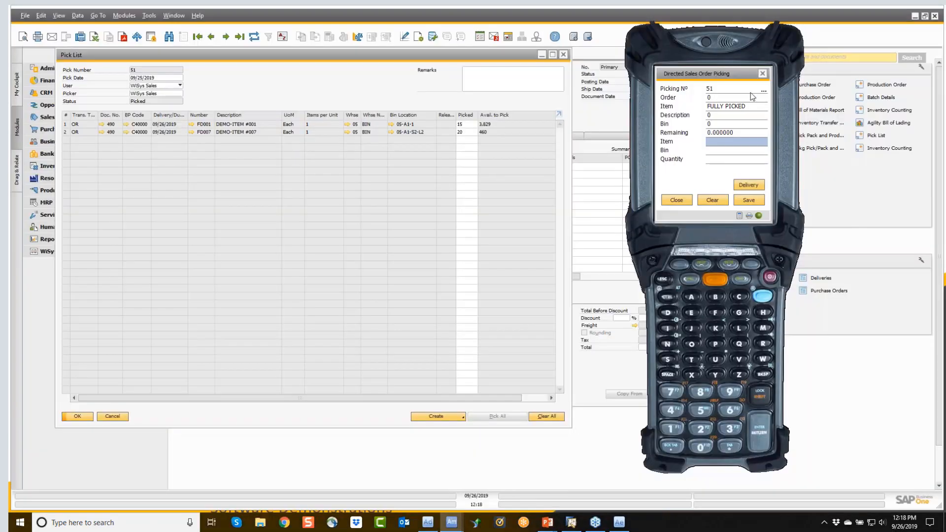
click(747, 185)
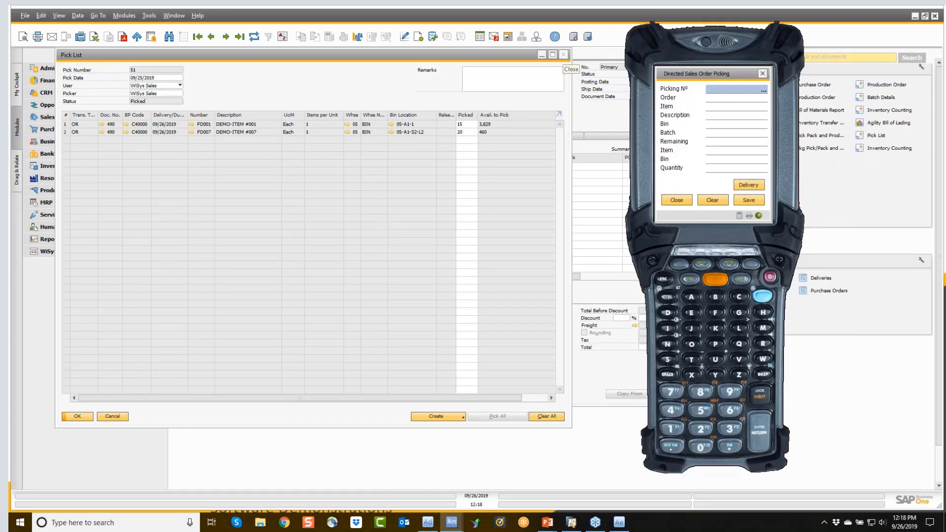
- Close the pick list in SAP Business One, refresh the SO Directed Picking sales order, and review its relationship map
click(564, 55)
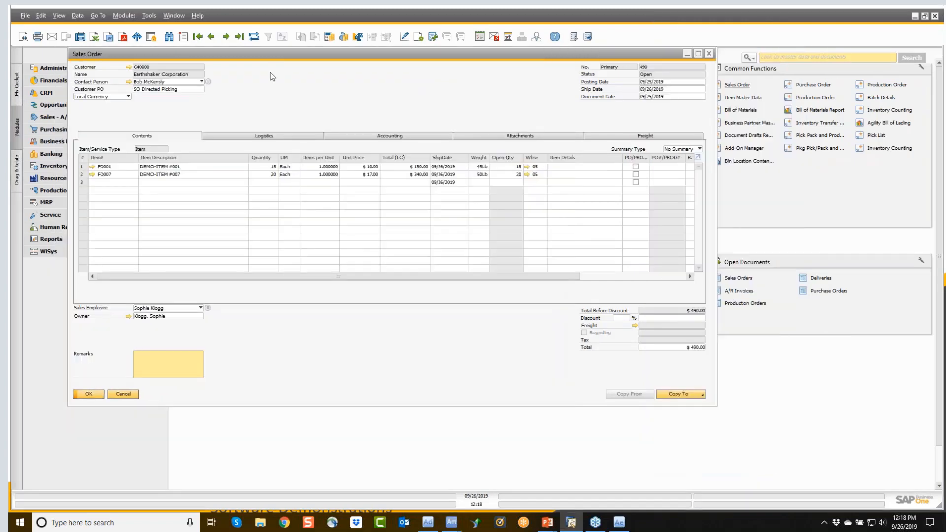
click(254, 37)
right_click(247, 86)
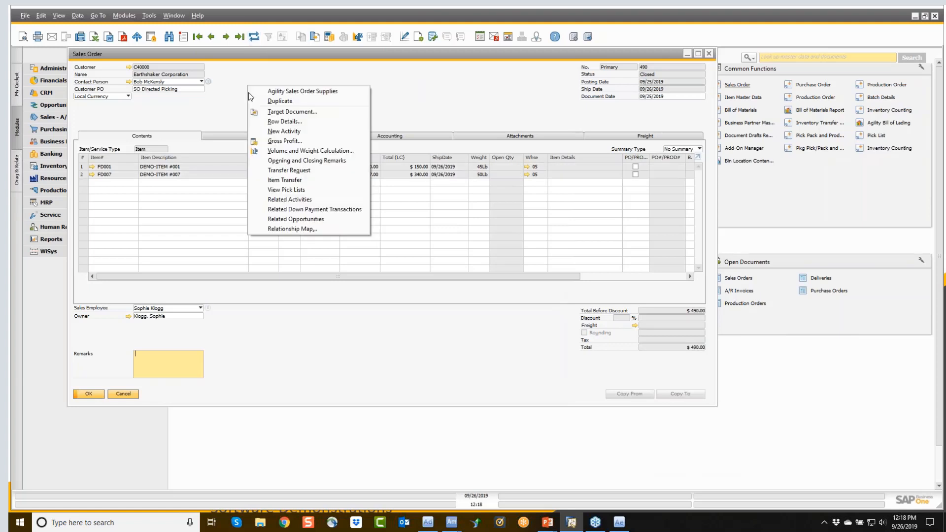
click(285, 230)
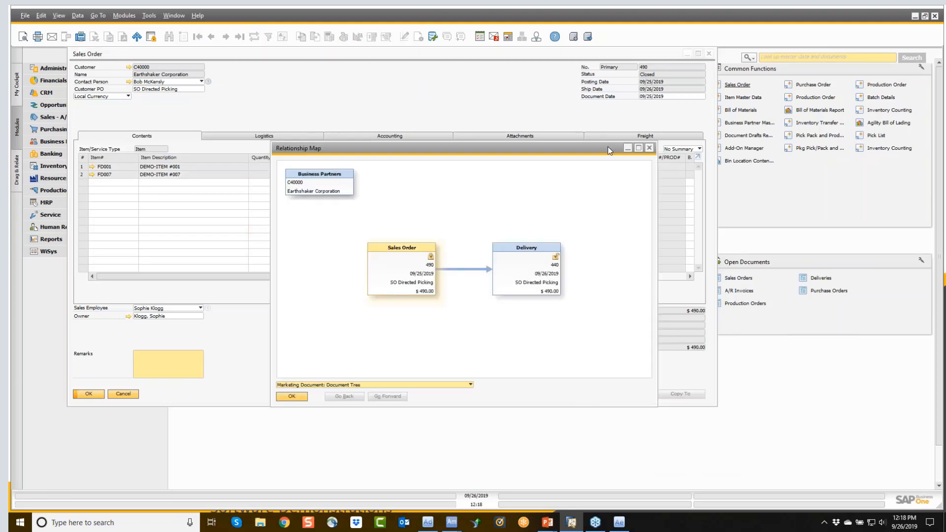
click(650, 148)
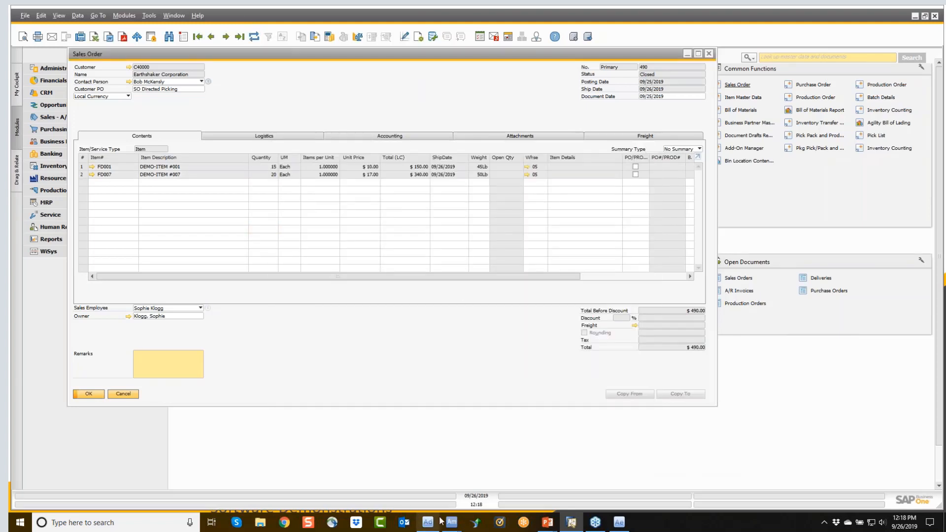
- Return to Agility Mobile, leave Directed Sales Order Picking, and view the available production transactions
click(526, 478)
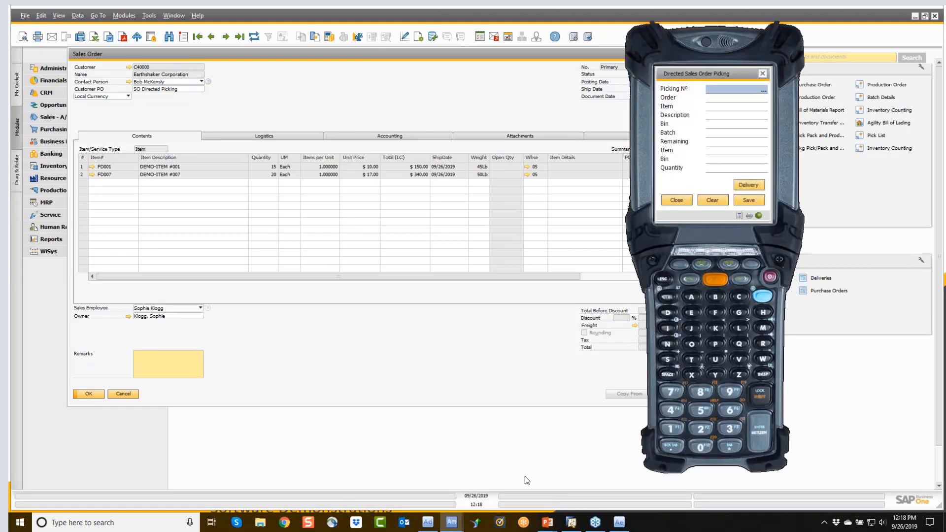
click(673, 200)
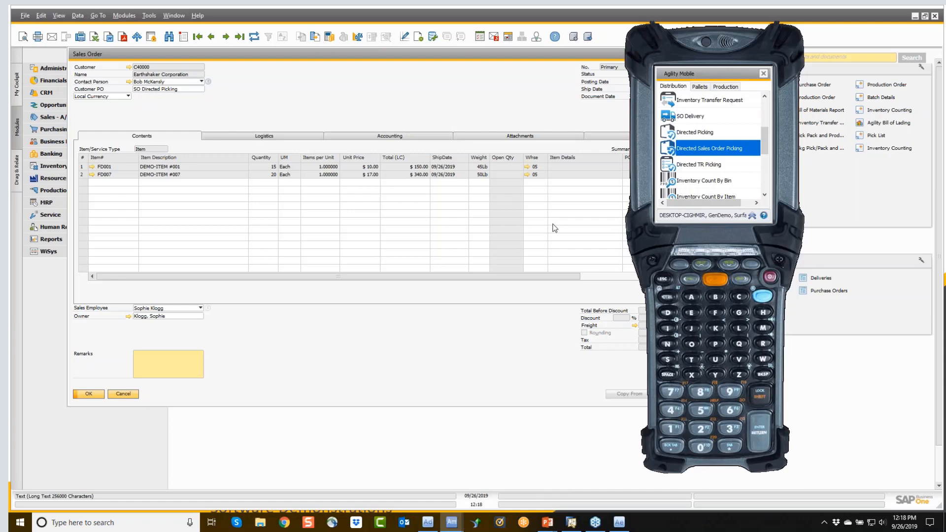
scroll(698, 128, down, 1)
scroll(699, 128, up, 2)
click(728, 89)
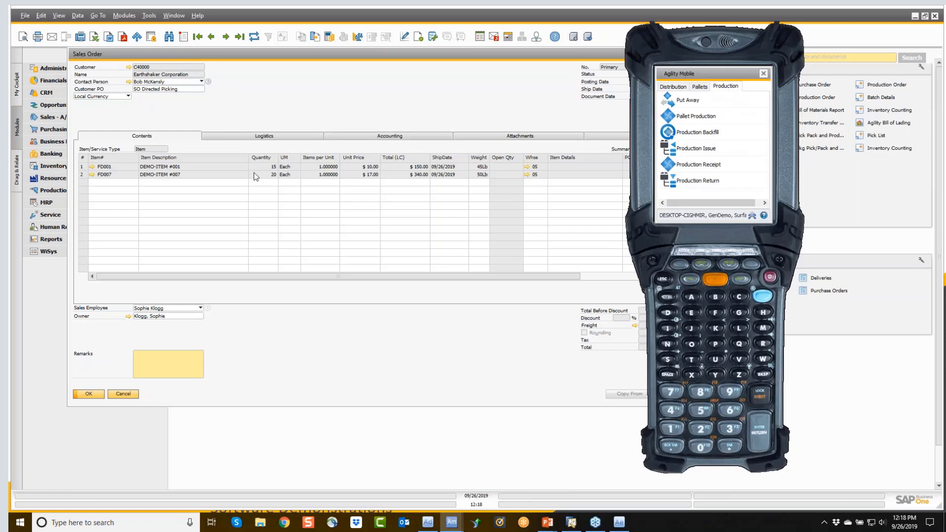
- Open Document Management from the WiSys document options in SAP Business One
click(49, 252)
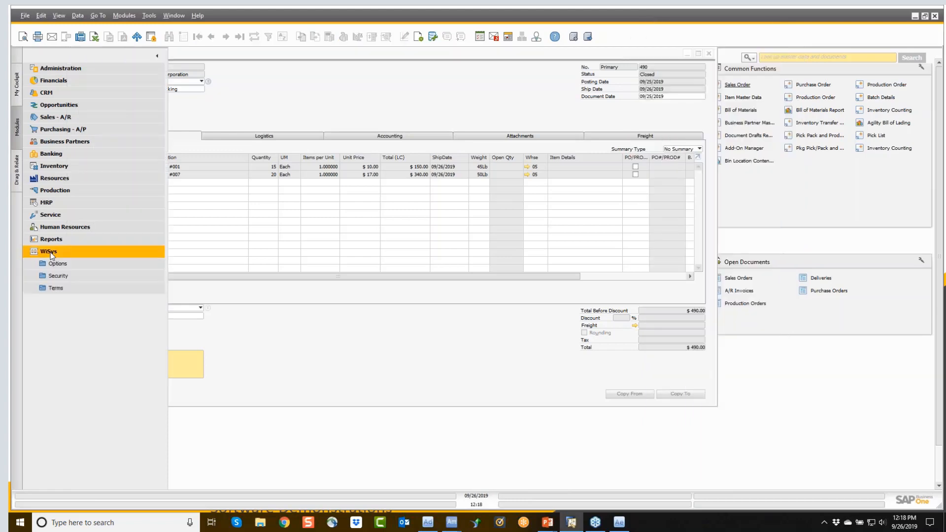
click(55, 264)
click(63, 288)
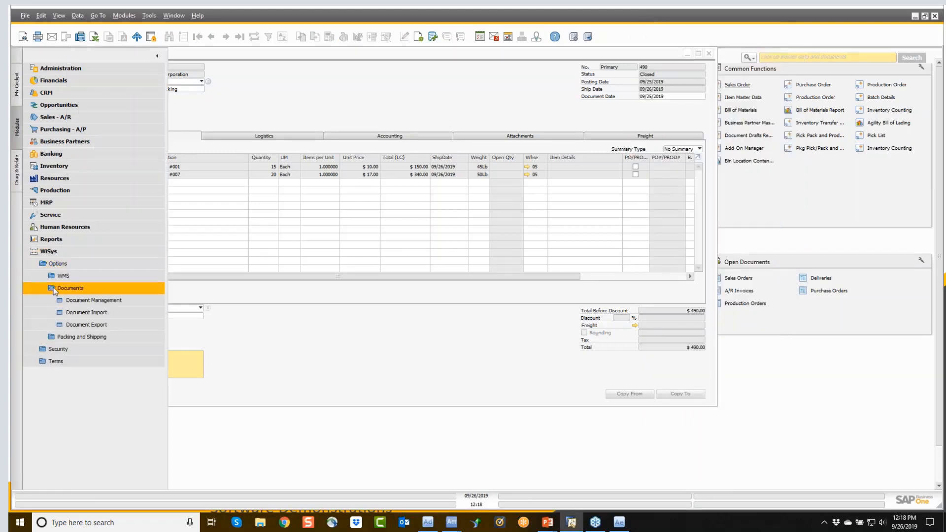
click(61, 301)
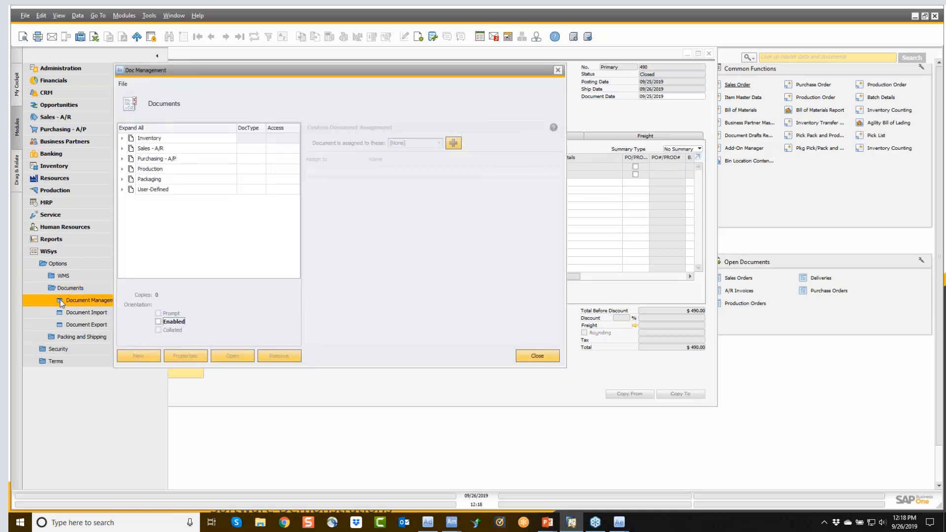
- Look through the Packaging and Production document types, and select the ProductionFG document under Production Finished Goods
click(122, 179)
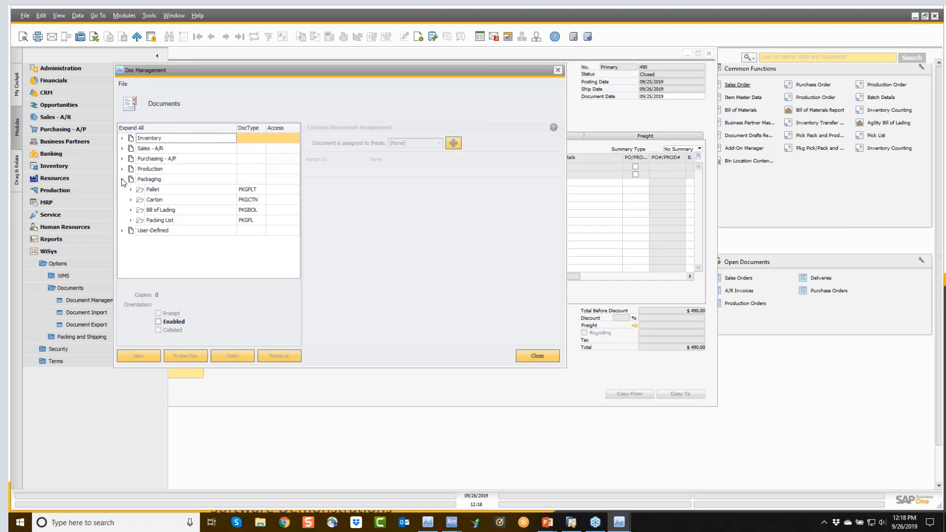
click(123, 180)
click(122, 169)
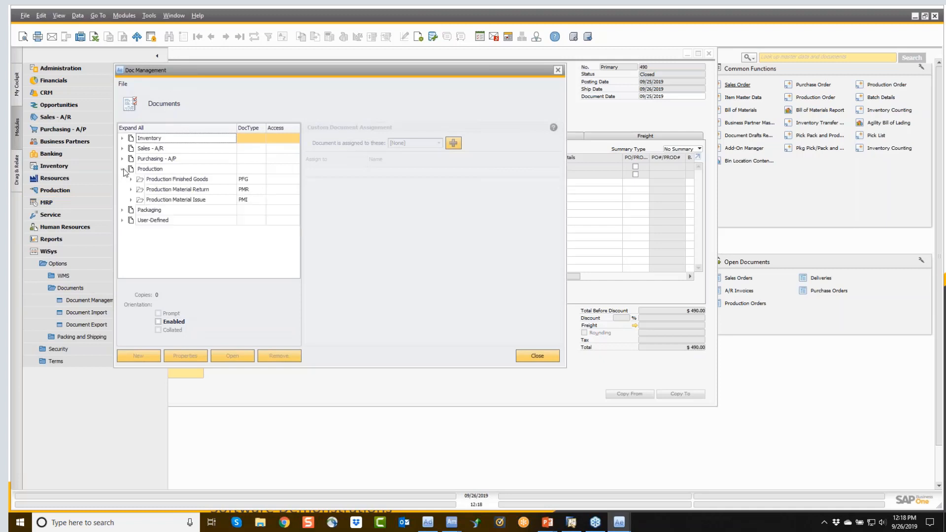
click(130, 179)
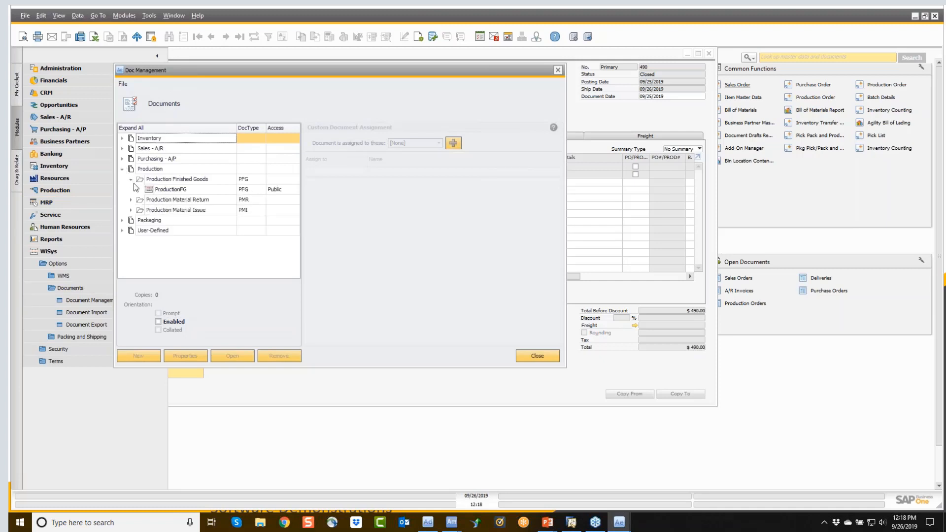
click(166, 190)
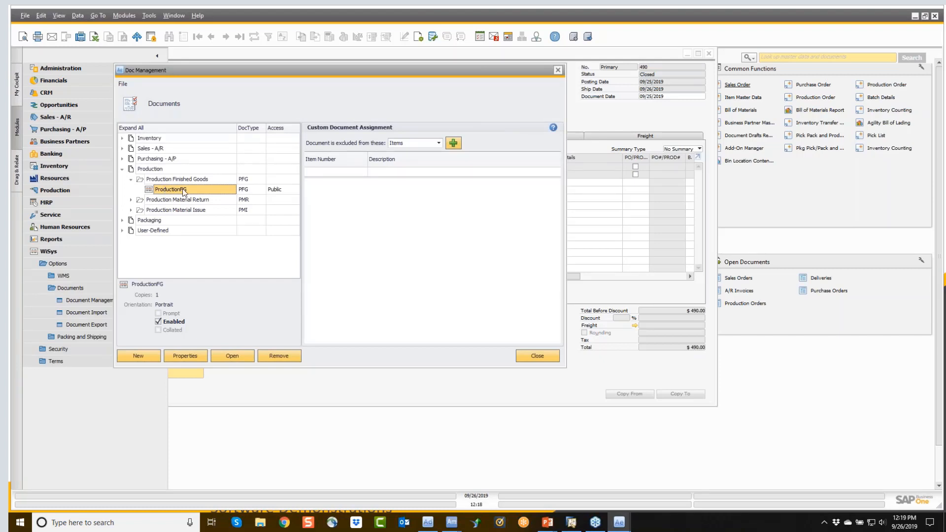
- Look through the document exclusion criteria and the Inventory, Pick List, Sales - A/R and Purchasing - A/P document types
click(438, 143)
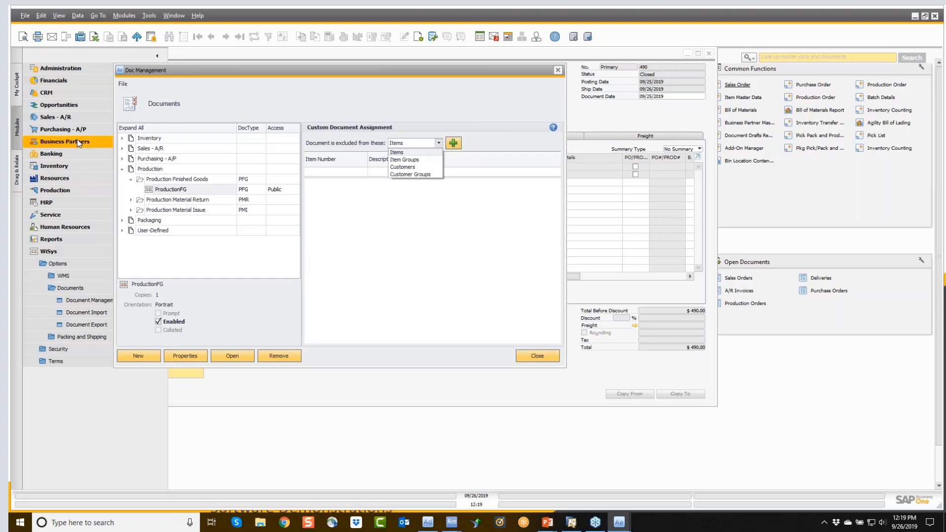
click(122, 139)
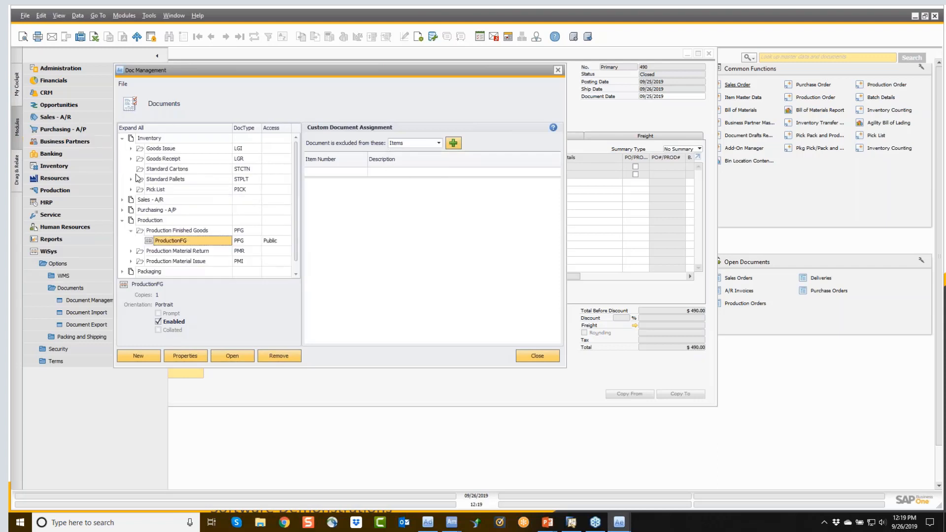
click(131, 189)
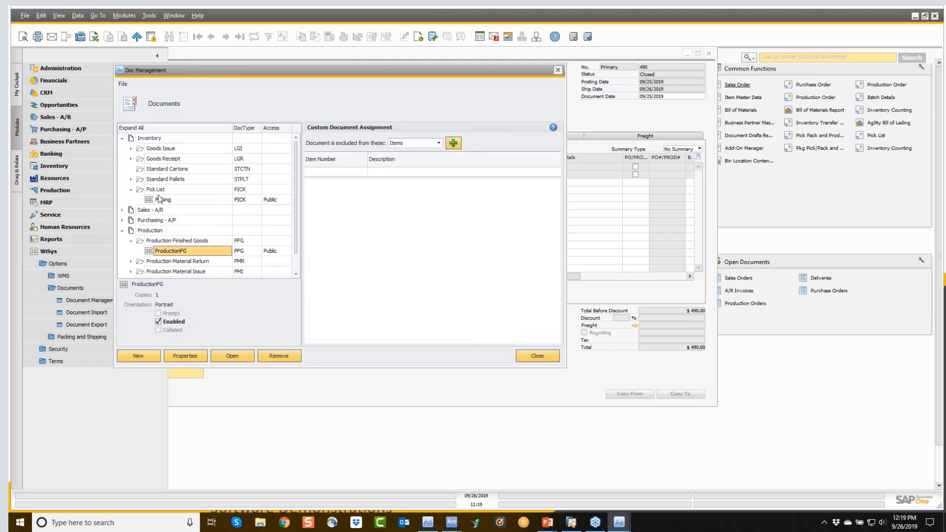
click(123, 210)
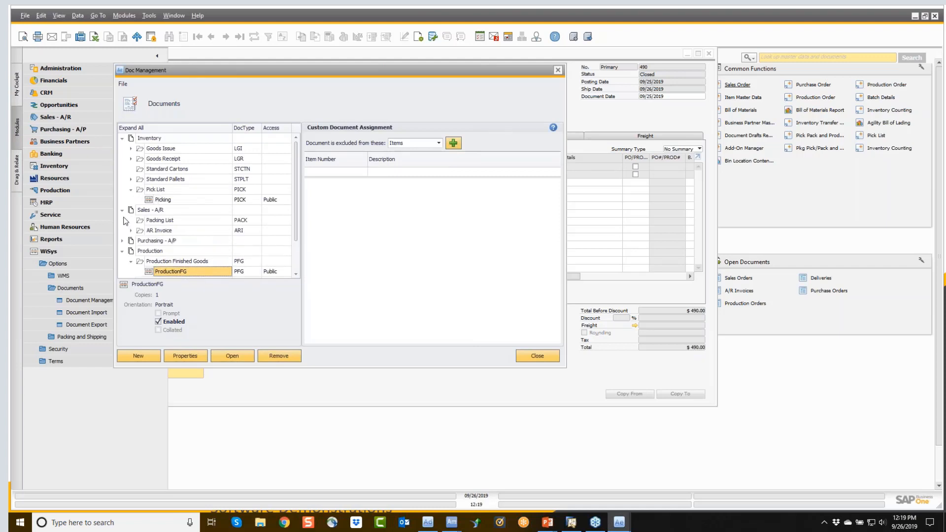
click(123, 241)
scroll(138, 237, down, 3)
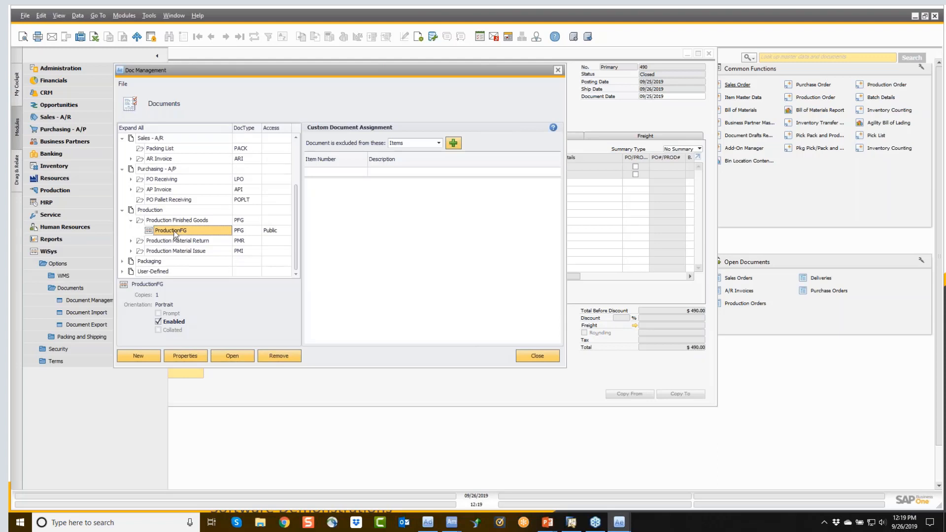
- Close Document Management and the sales order, find production order 278, and reposition its window to make room for the mobile device
click(558, 70)
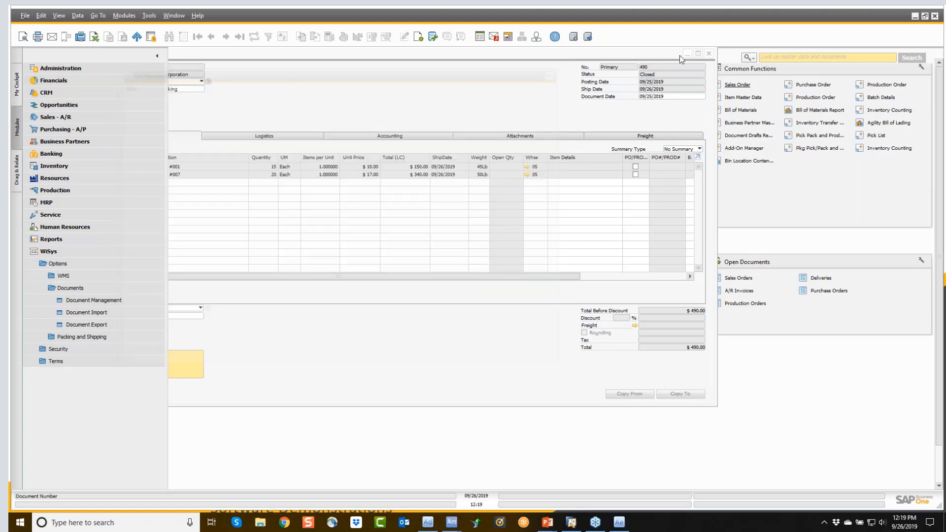
click(709, 53)
click(886, 84)
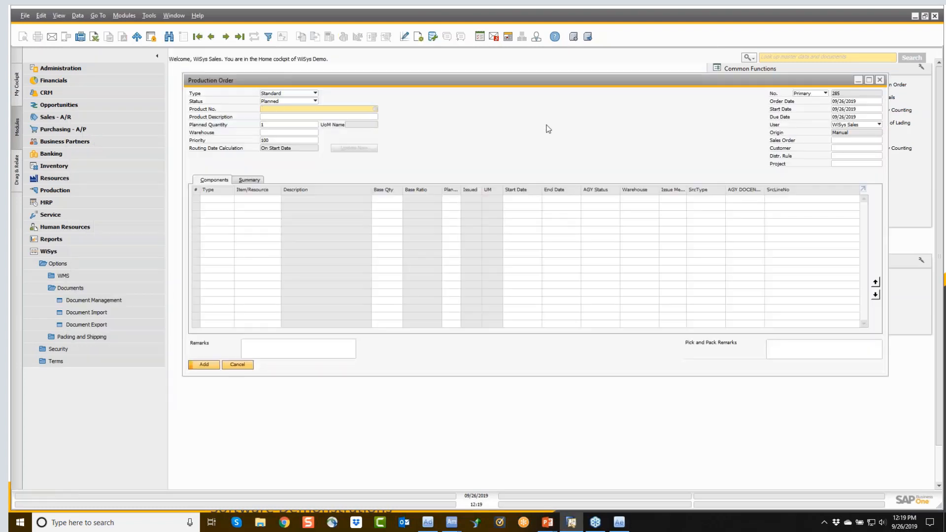
key(ctrl+f)
click(850, 94)
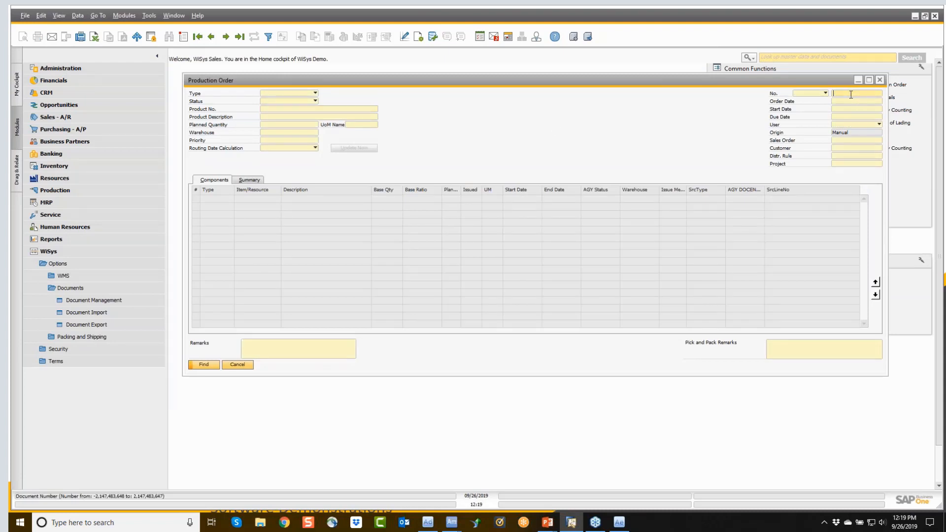
text(278)
key(Return)
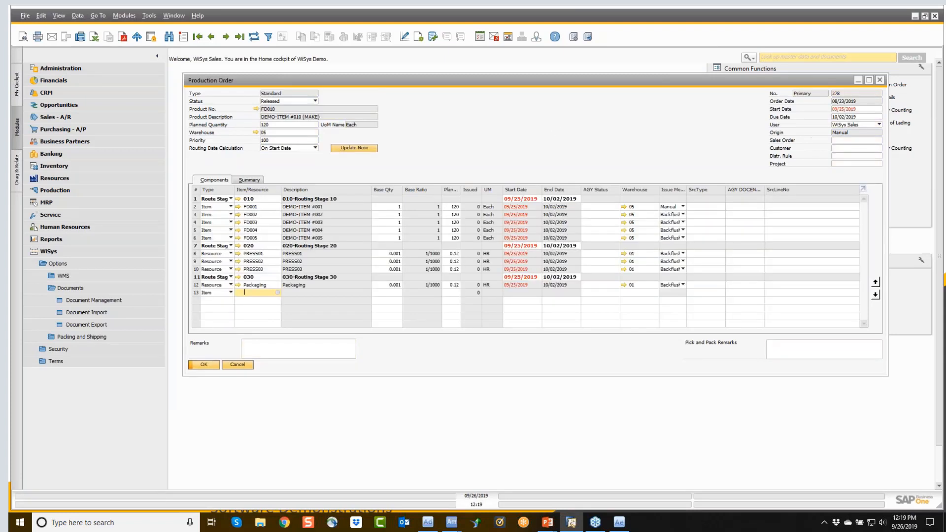
drag(422, 79, 264, 57)
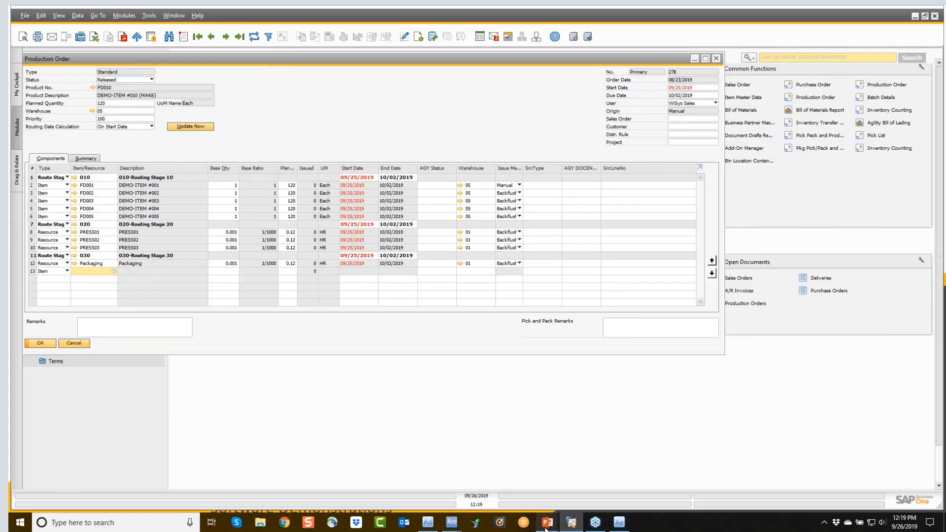
- Switch to Agility Mobile and start a Production Issue for order 278
mouse_move(457, 526)
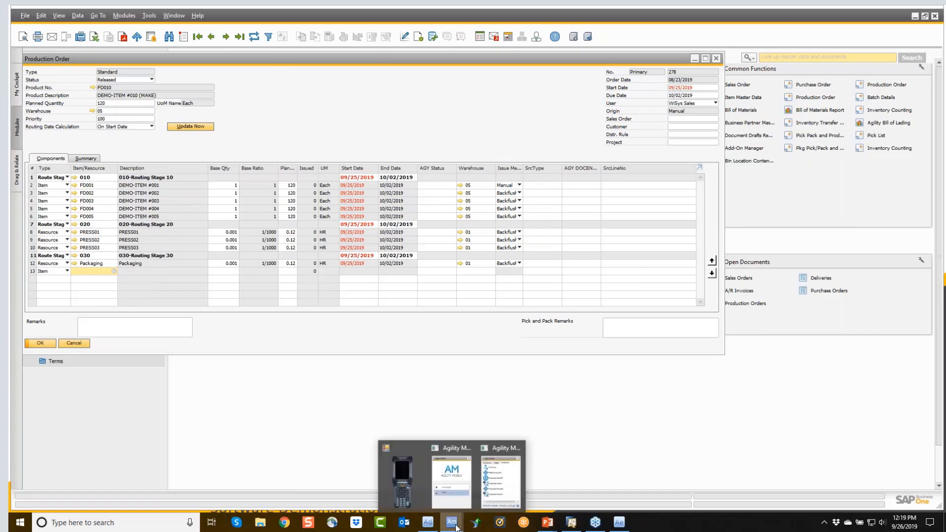
click(513, 492)
click(693, 149)
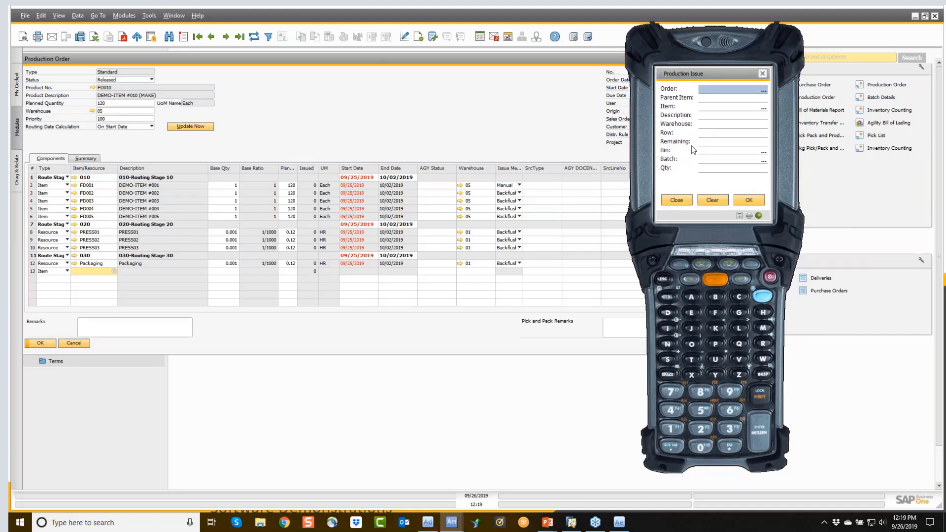
text(278)
key(Return)
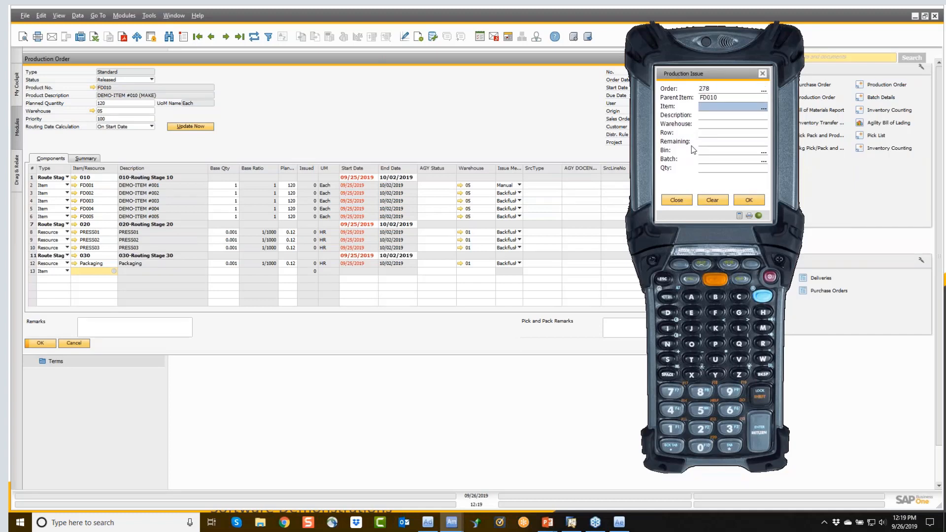
- Try to issue a quantity of 120 of item FD001 from bin 05-D, and clear the entry
text(FD001)
key(Return)
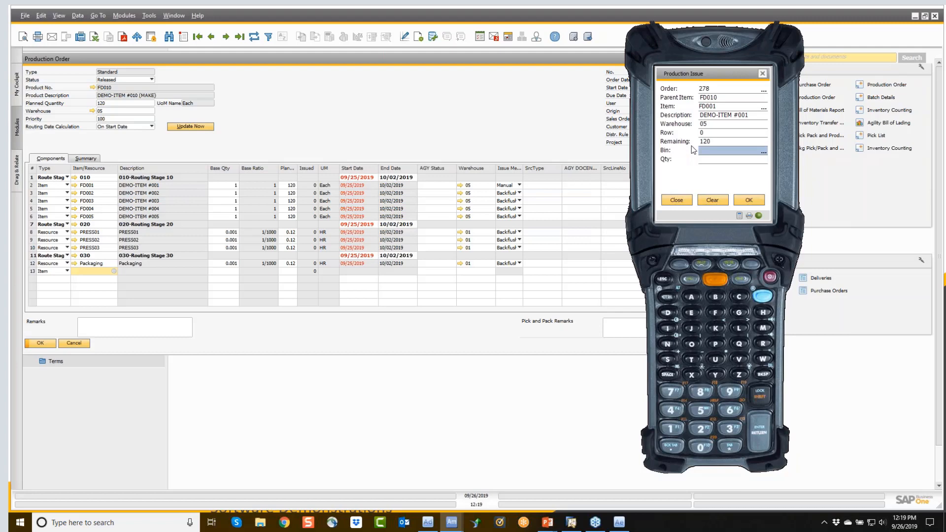
click(763, 152)
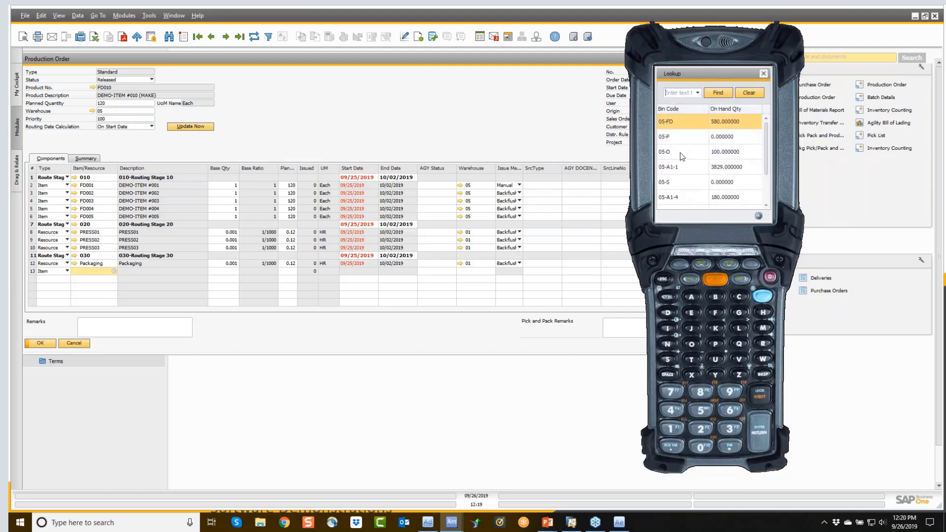
click(682, 155)
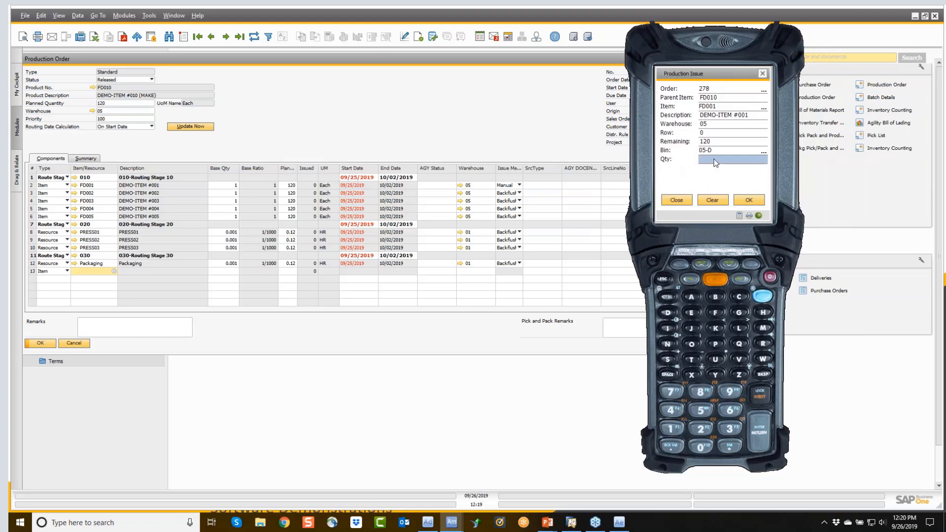
text(120)
key(Return)
click(549, 297)
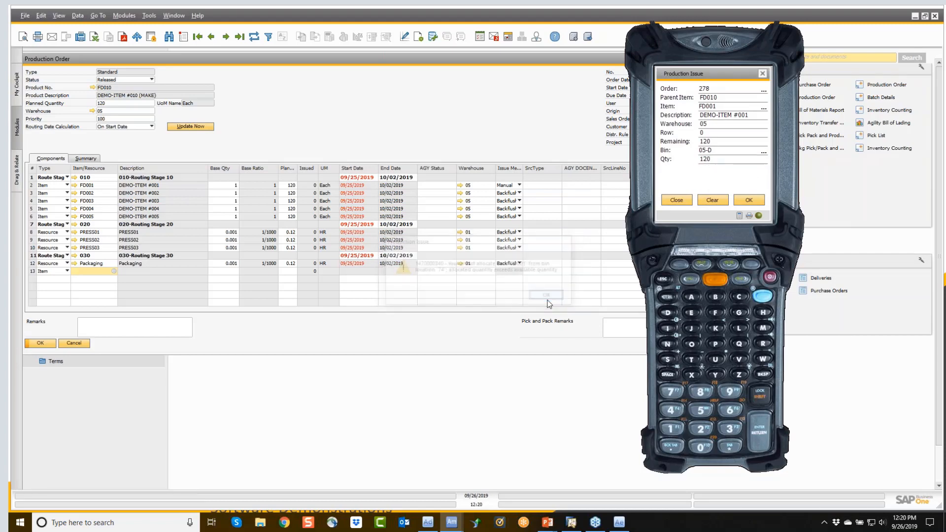
click(712, 203)
- Issue 60 of item FD001 from bin 05-FD, and refresh the production order in SAP Business One
text(FD001)
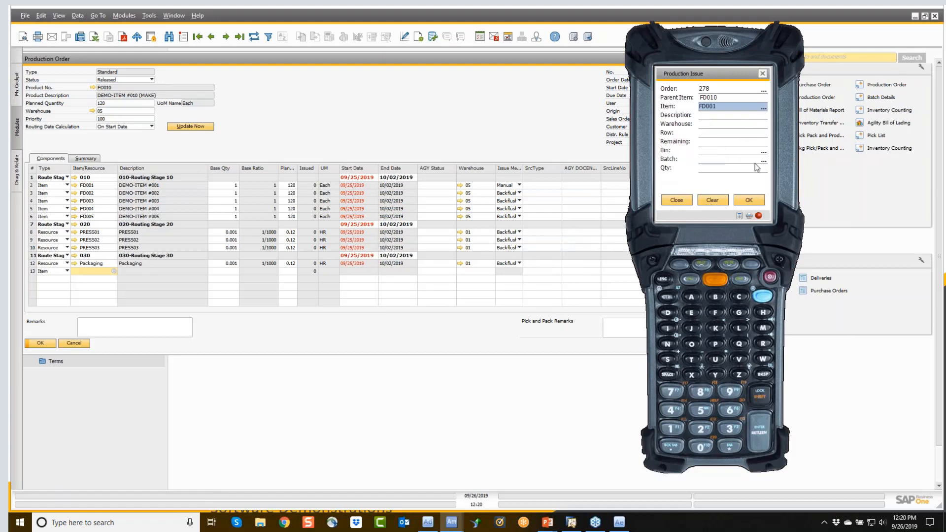
key(Return)
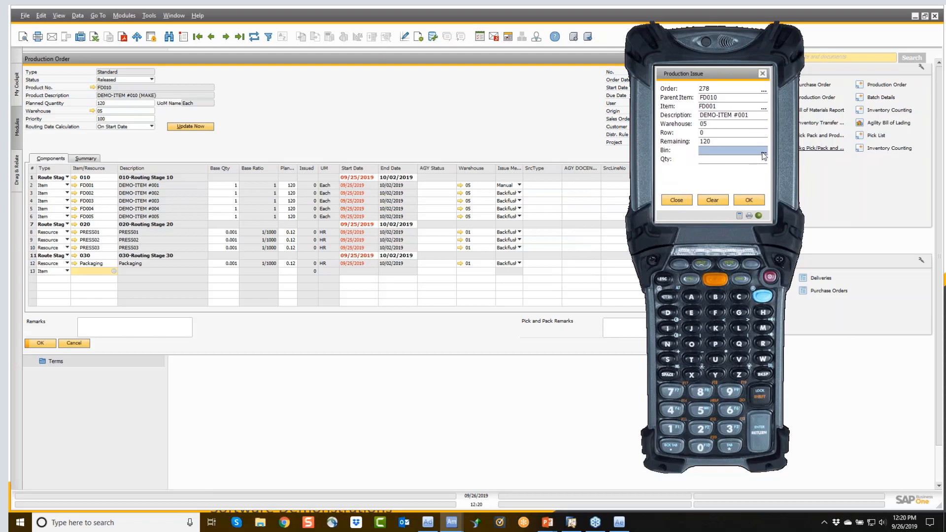
click(762, 152)
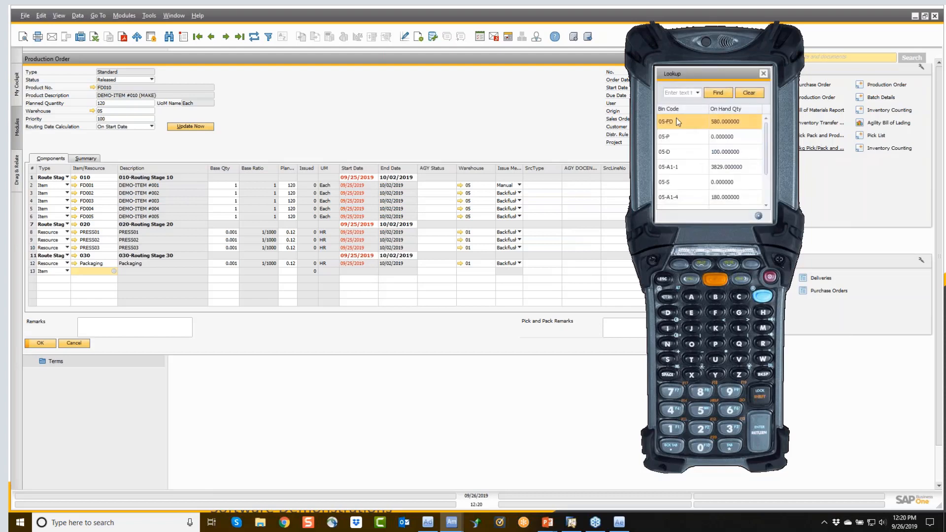
double_click(676, 117)
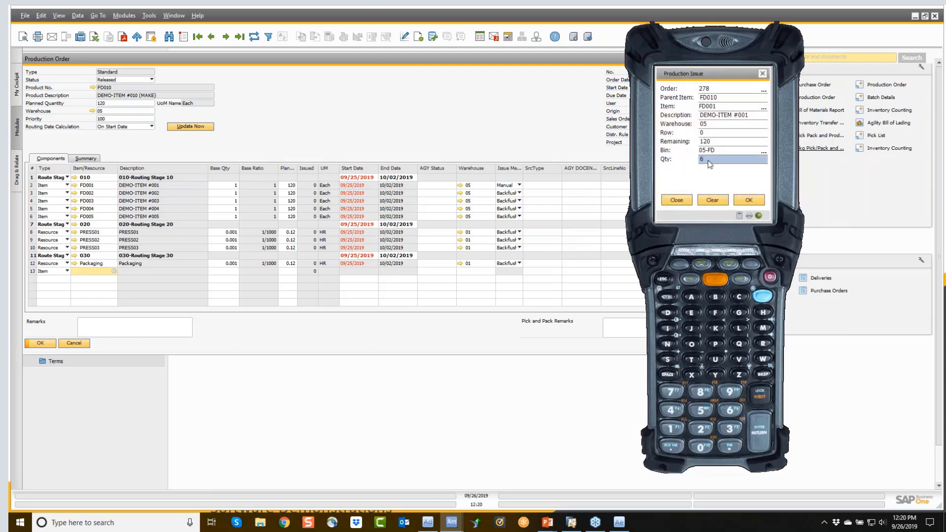
text(6)
key(Return)
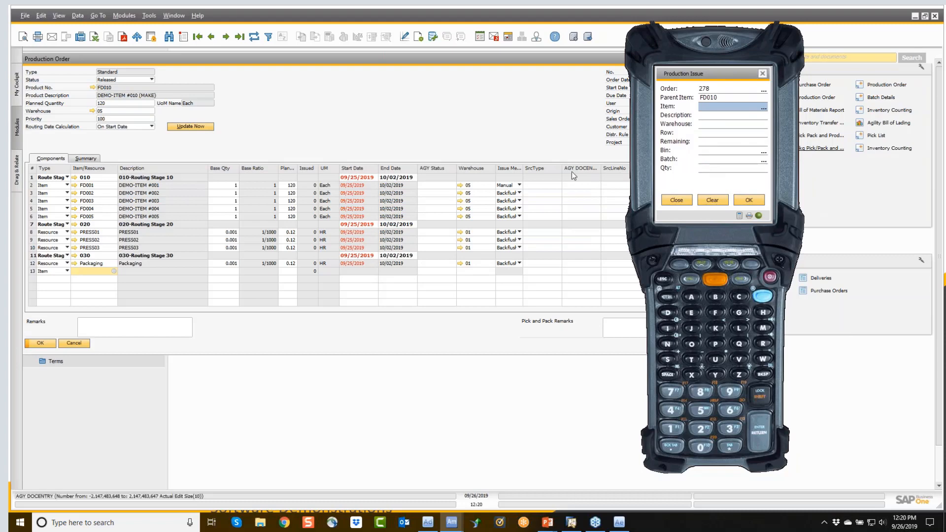
click(424, 101)
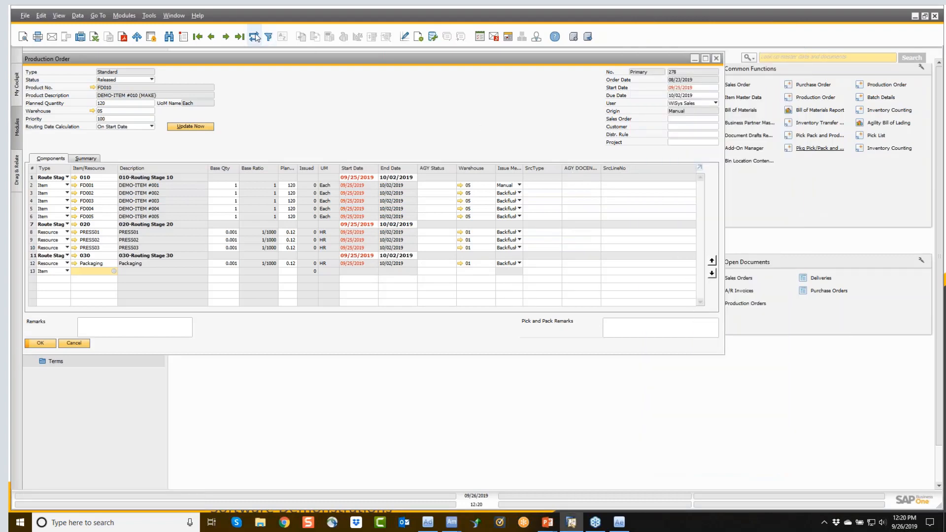
click(254, 37)
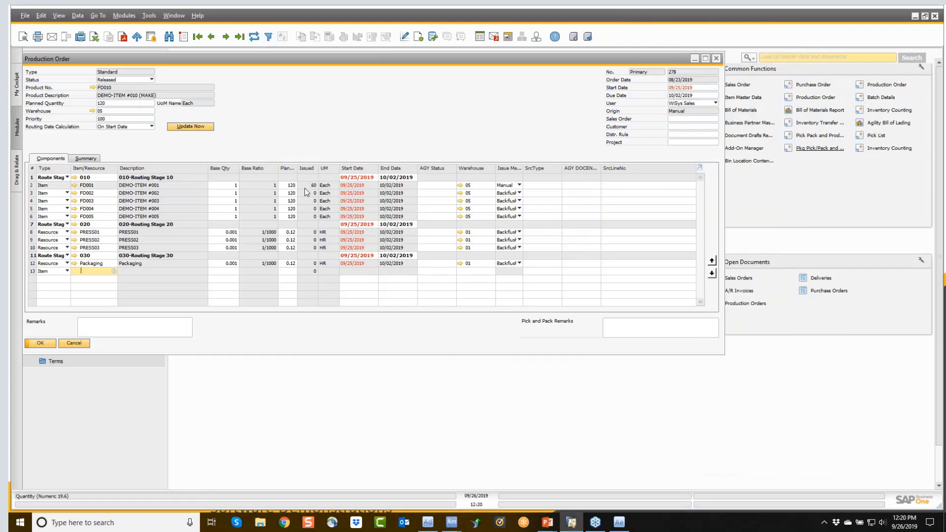
- Return to Agility Mobile, leave Production Issue, and post a Production Receipt of 120 into bin 05-P for order 278
mouse_move(451, 521)
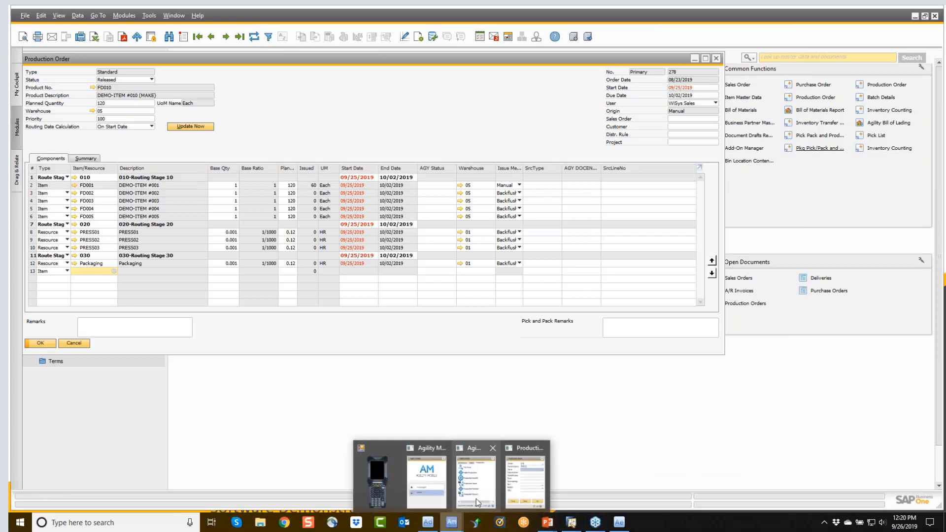
click(509, 486)
click(679, 202)
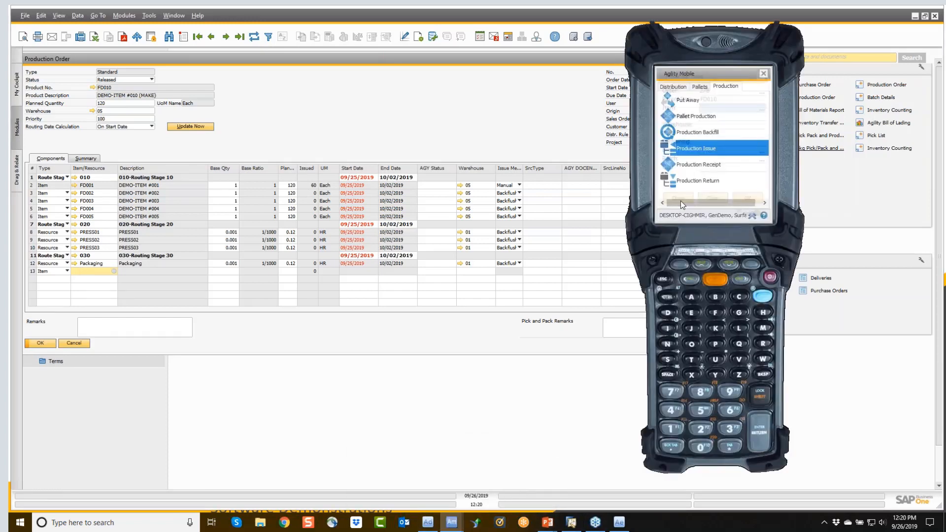
click(695, 165)
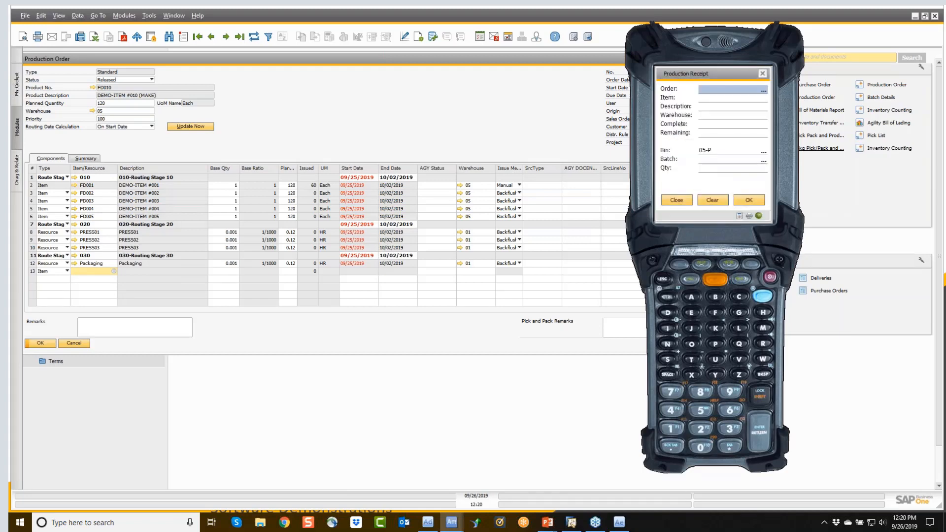
text(278)
key(Return)
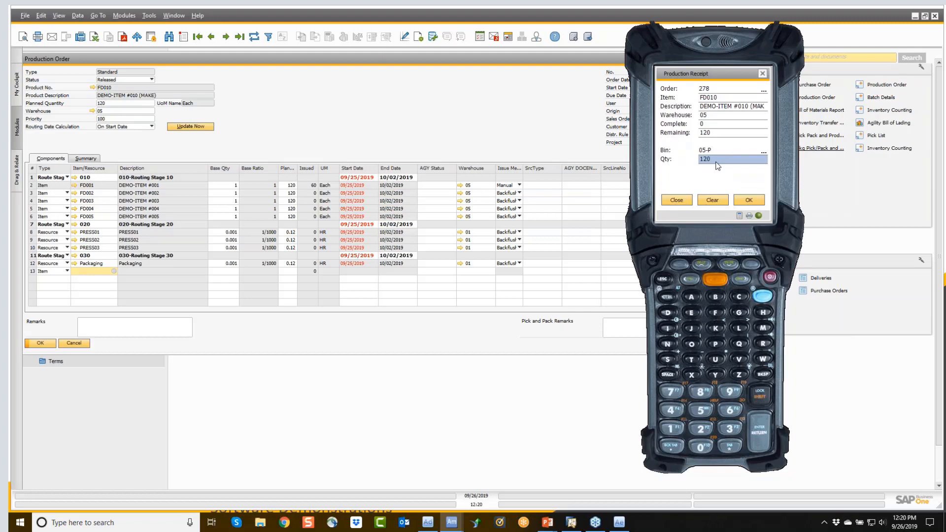
key(Return)
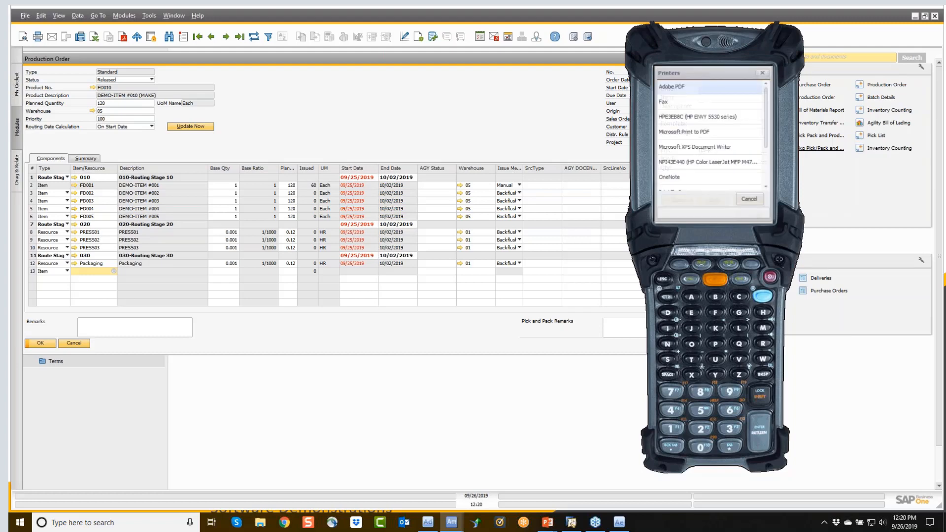
- Output the finished goods label with Print To Screen, and close the preview and Production Receipt
scroll(715, 159, down, 1)
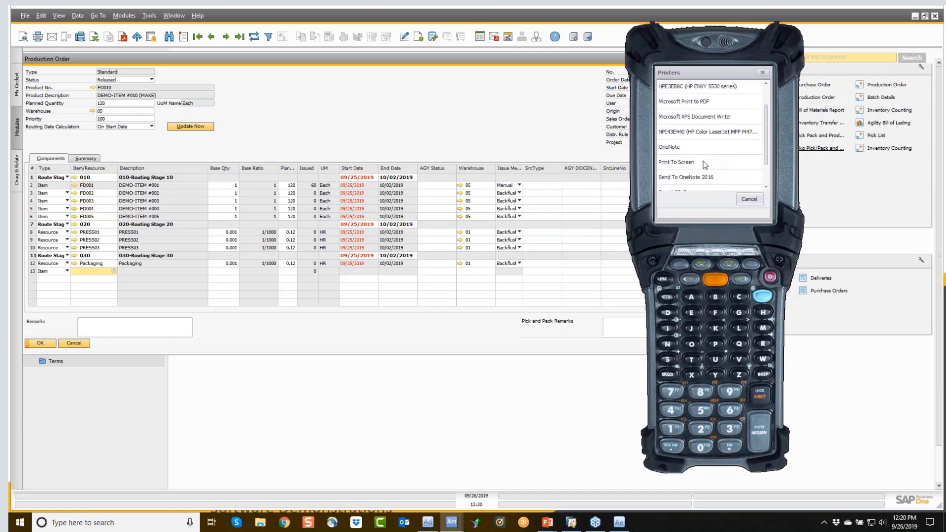
click(673, 164)
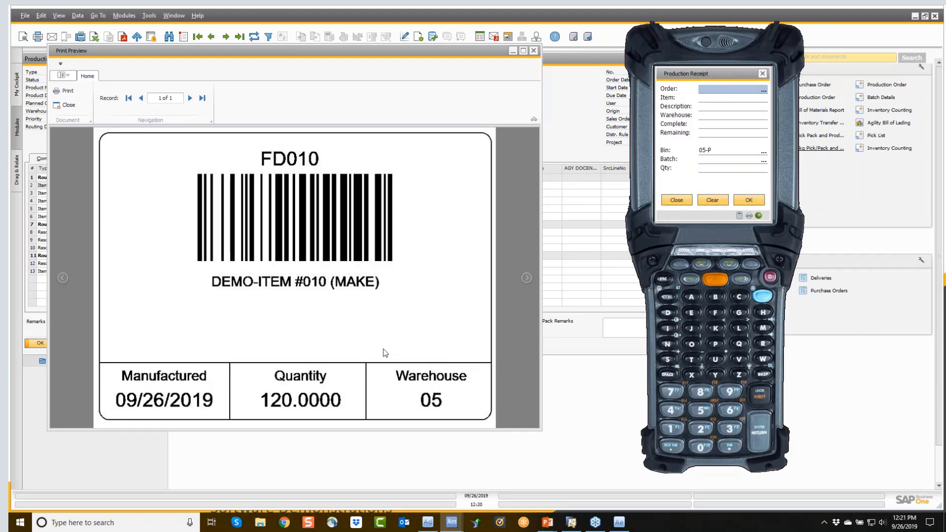
click(533, 50)
click(677, 200)
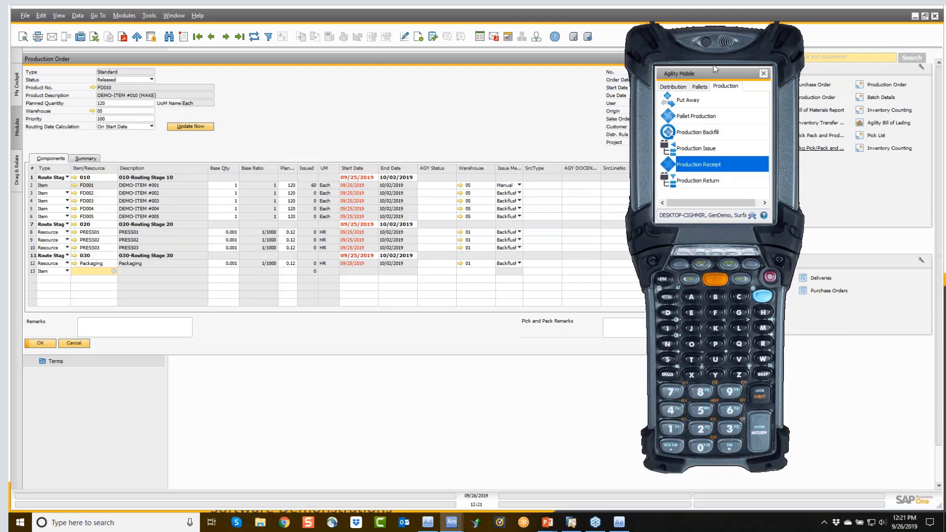
- Look through the Pallets transactions in Agility Mobile and return to the Distribution transactions
click(701, 87)
scroll(692, 124, down, 2)
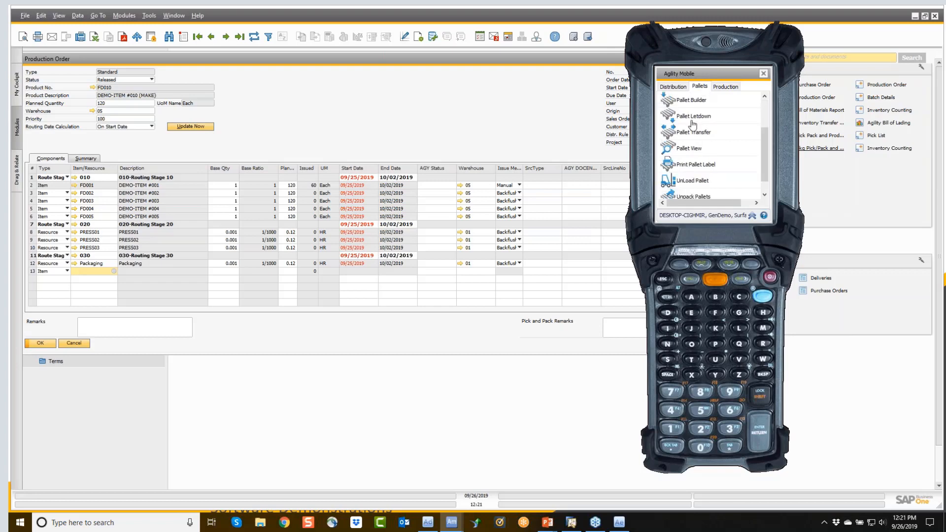
scroll(692, 129, up, 2)
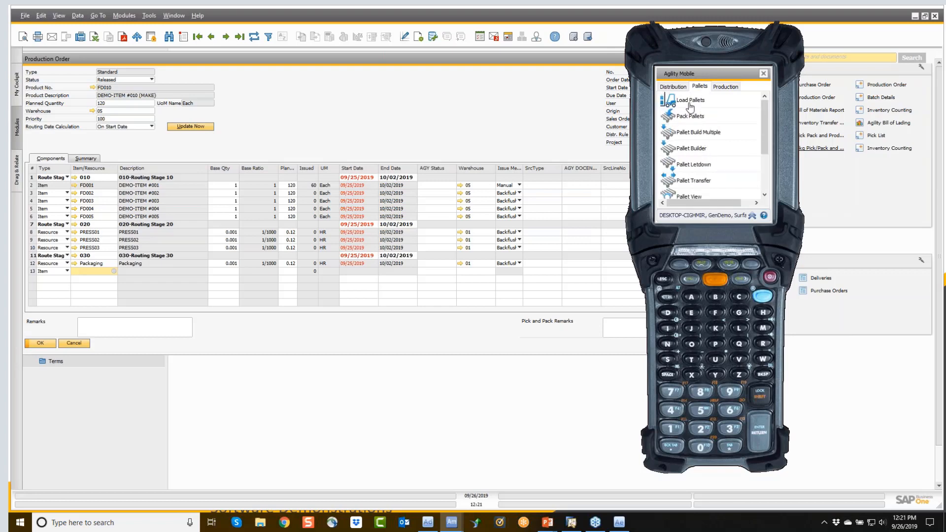
click(666, 88)
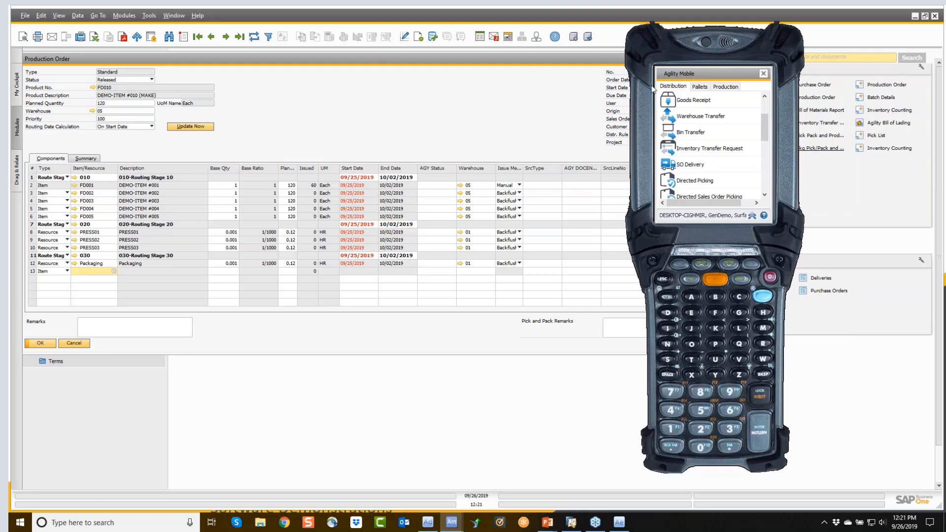
- Open Production Backfill among Agility Mobile's Production transactions, and close the production order in SAP Business One
click(719, 88)
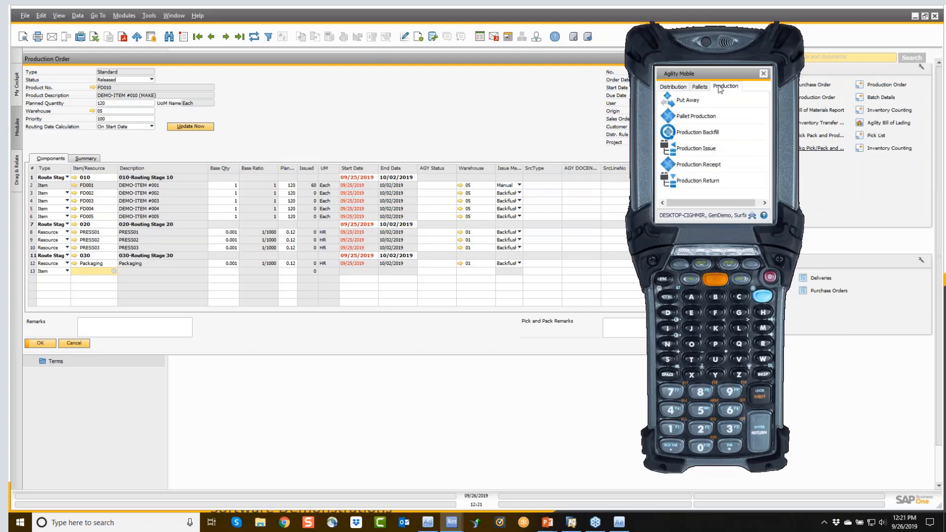
click(690, 138)
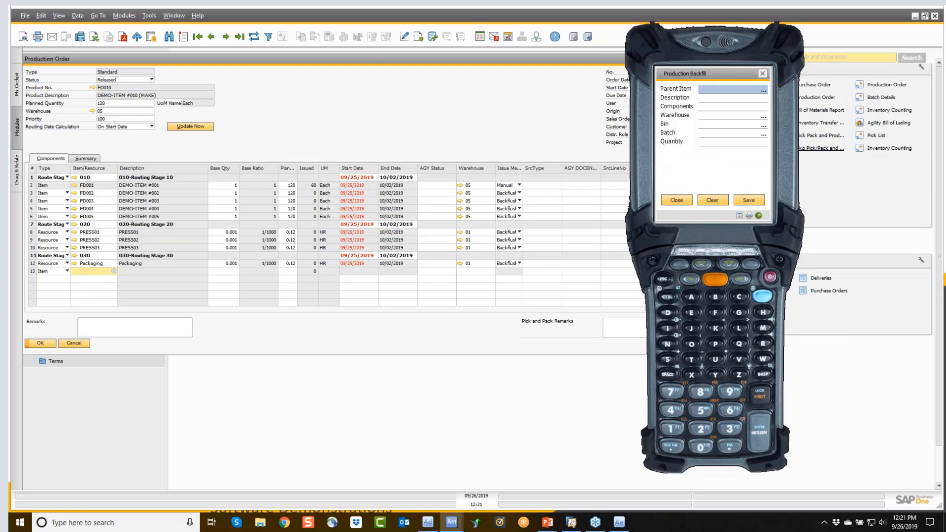
click(75, 344)
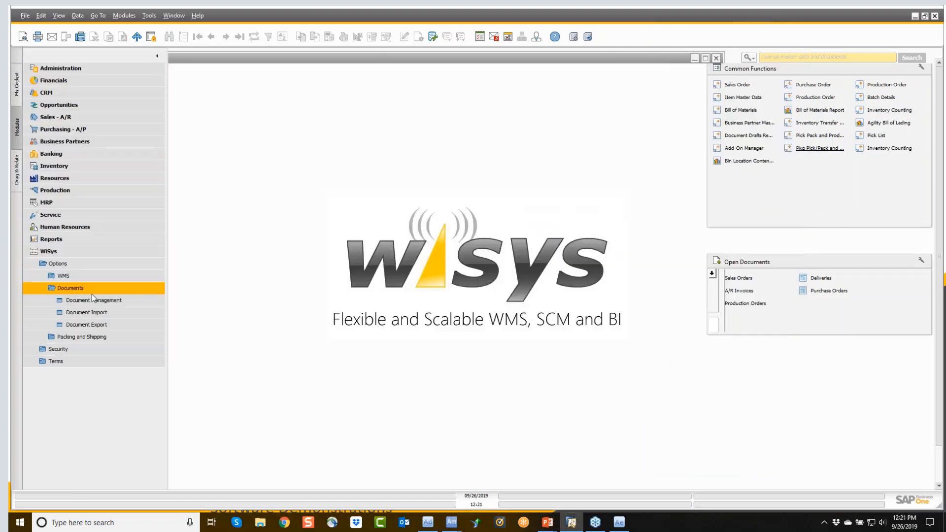
- Look up the production Bill of Materials for product P10001 and move its window clear of the common functions
click(49, 195)
click(51, 202)
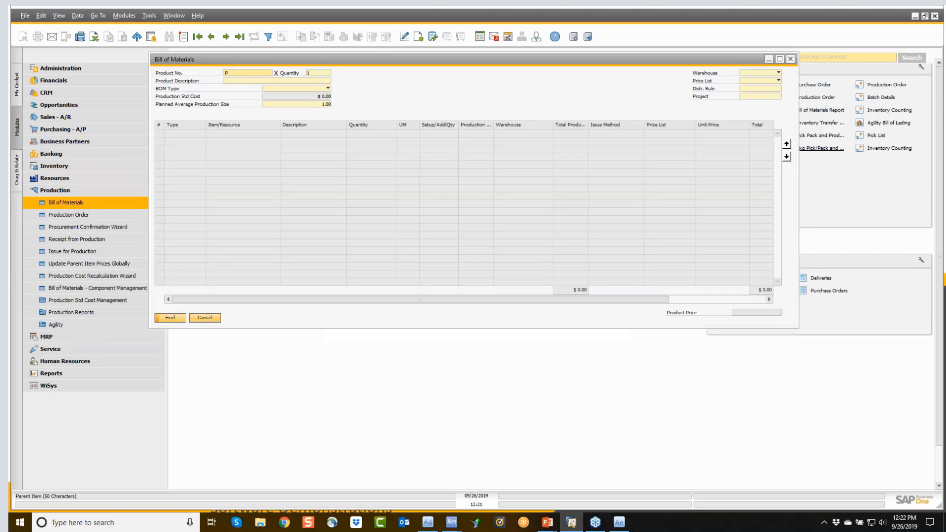
text(P10001)
key(Return)
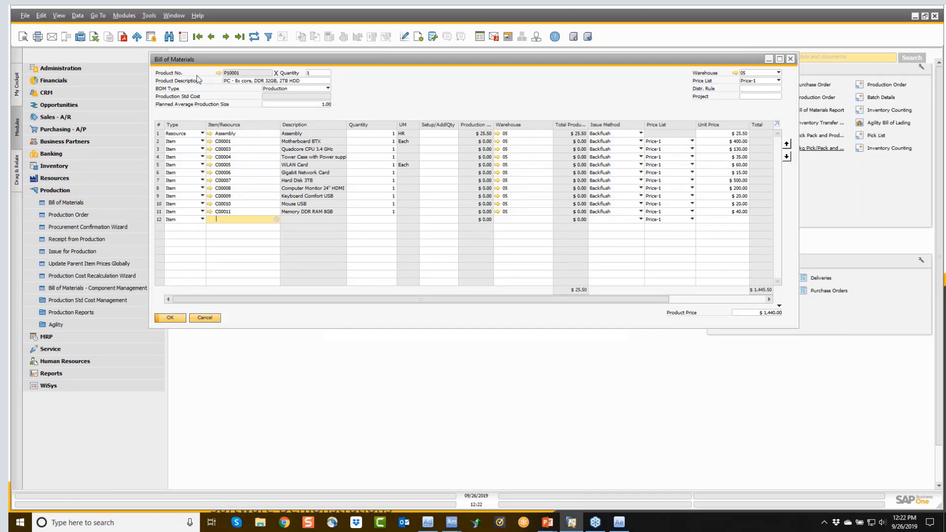
drag(218, 59, 126, 58)
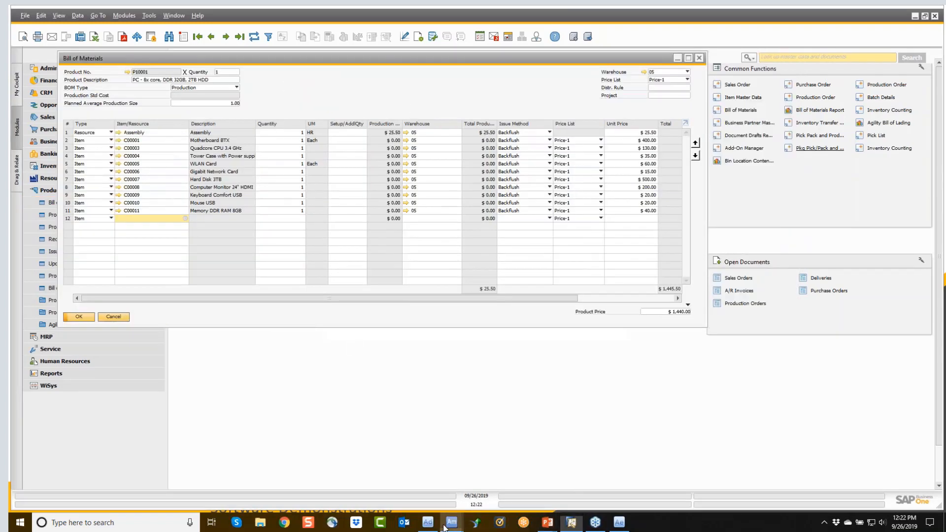
- Switch to Agility Mobile and post a Production Backfill of 50 for parent item P10001 into warehouse 05, bin 05-P
mouse_move(448, 525)
click(512, 483)
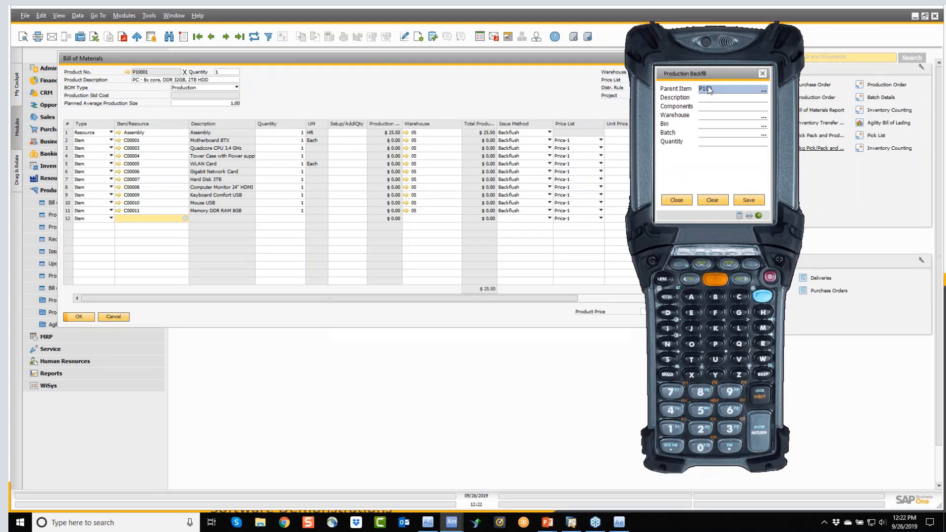
text(1)
key(Return)
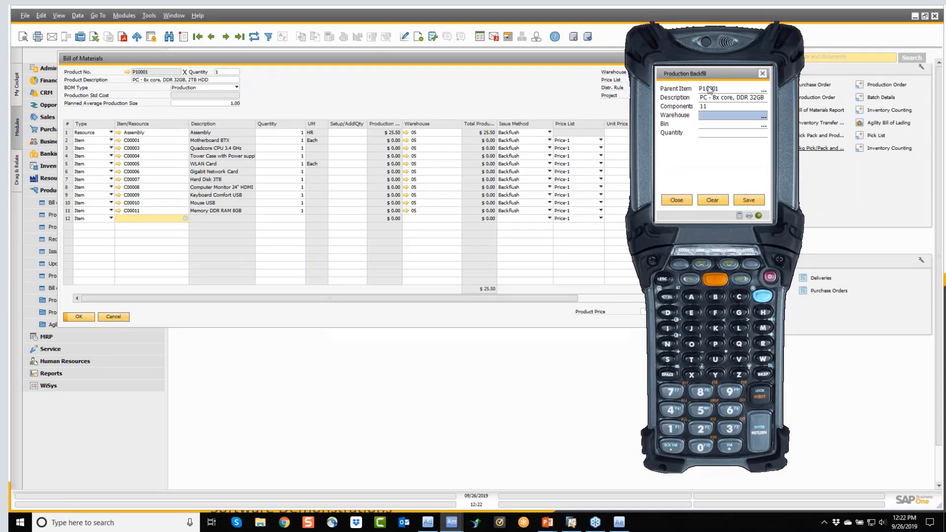
key(Return)
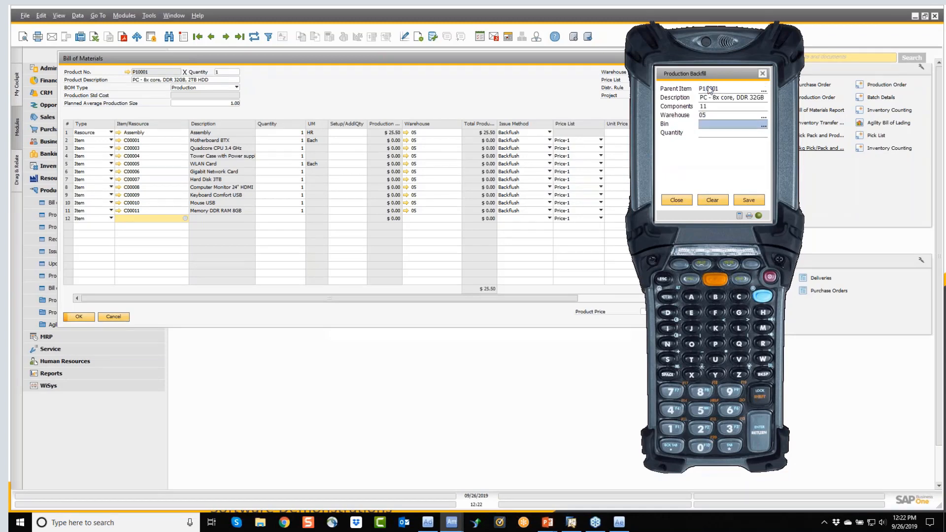
text(05-P)
key(Return)
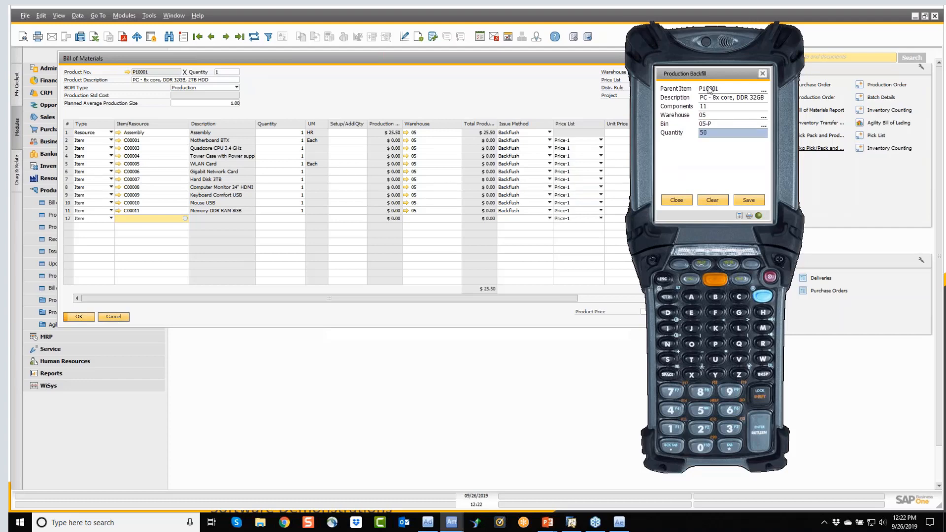
text(50)
key(Return)
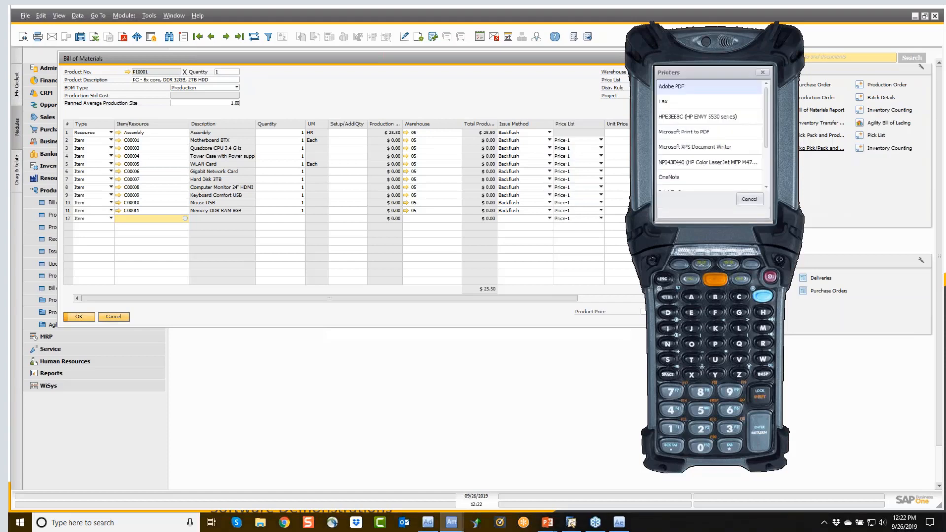
- Output the P10001 finished goods label with Print To Screen and close the print preview
scroll(677, 141, down, 1)
click(675, 148)
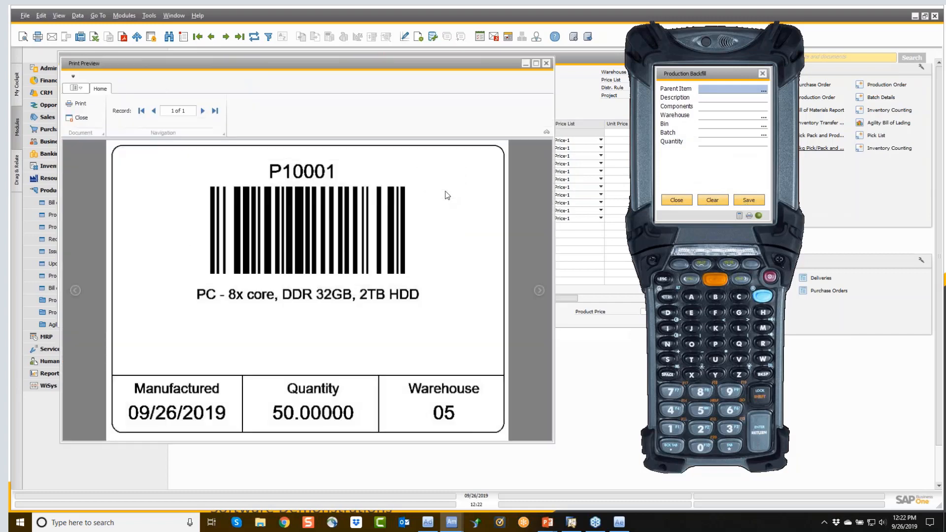
click(545, 63)
- In SAP Business One, display the most recent production order for P10001 and list its applied transactions
click(872, 86)
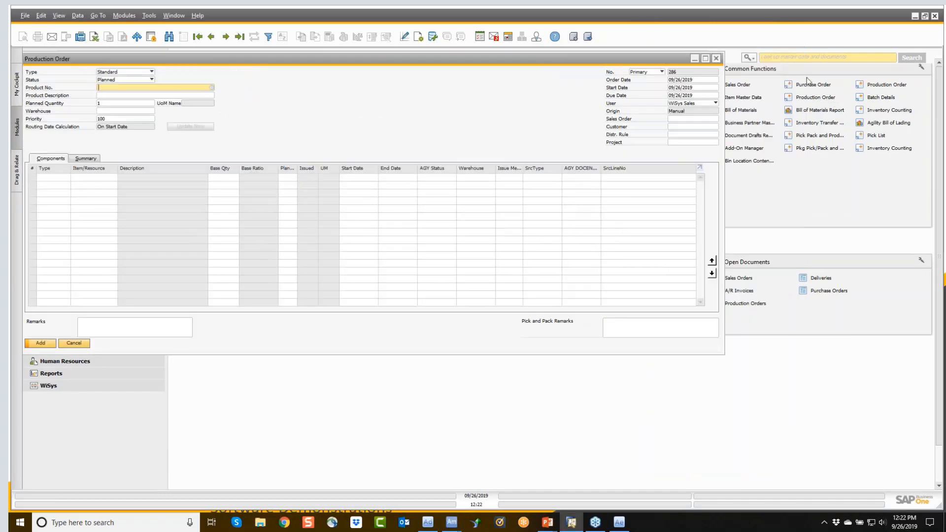
click(211, 37)
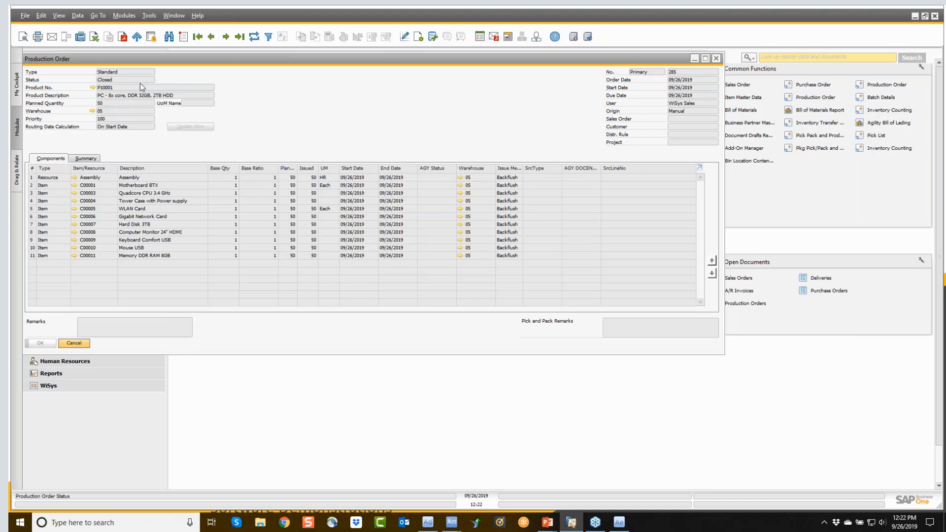
right_click(297, 107)
click(339, 171)
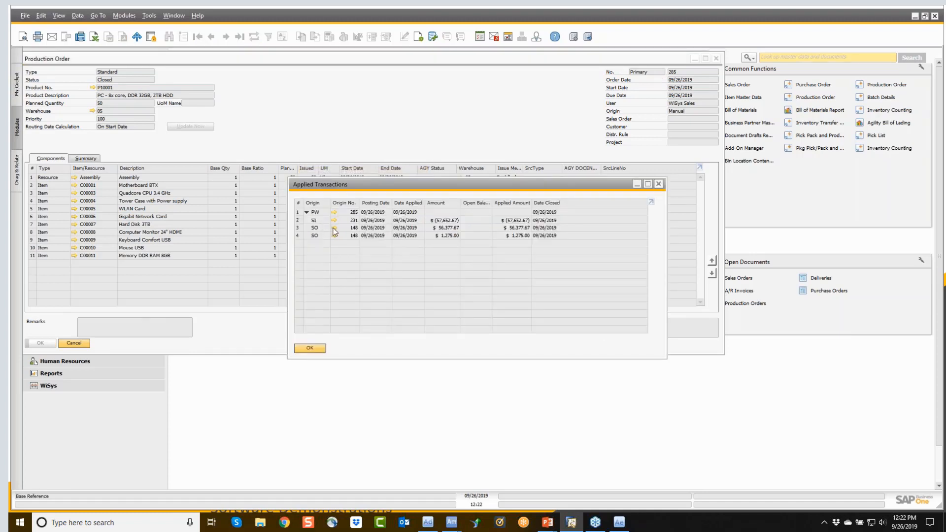
- Examine the linked Issue for Production and Receipt from Production documents, and return to the production order
click(334, 229)
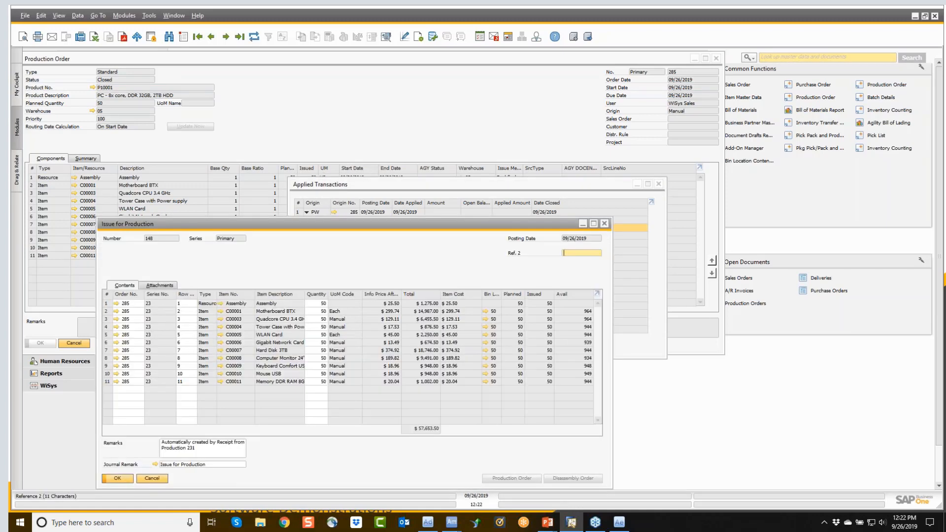
click(604, 224)
click(334, 236)
click(604, 224)
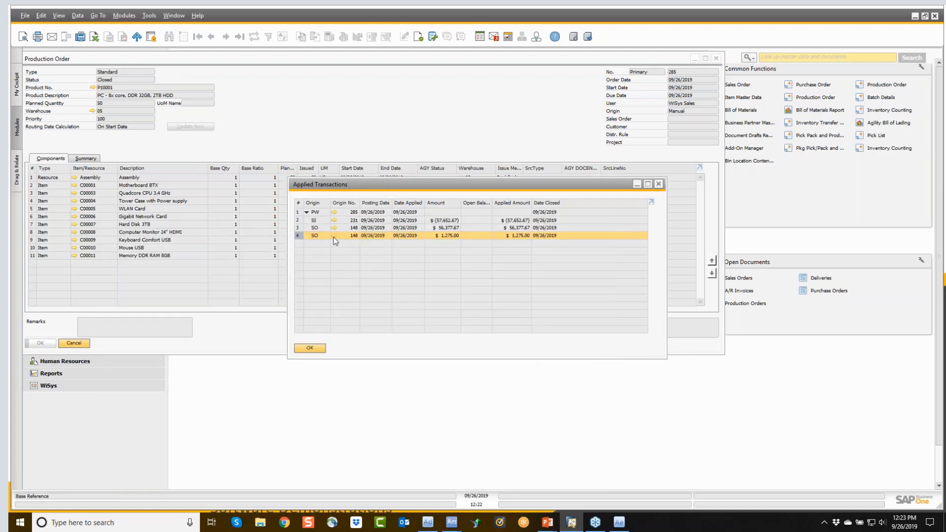
click(334, 220)
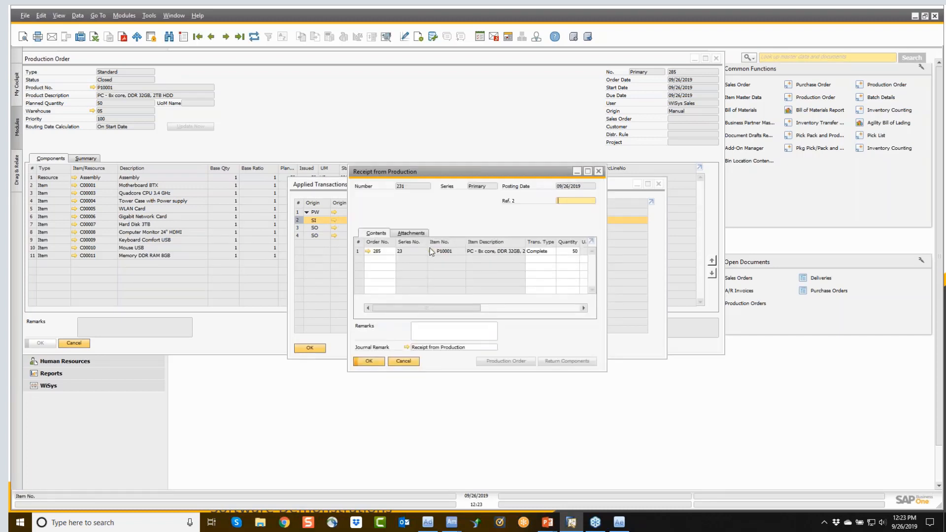
click(598, 171)
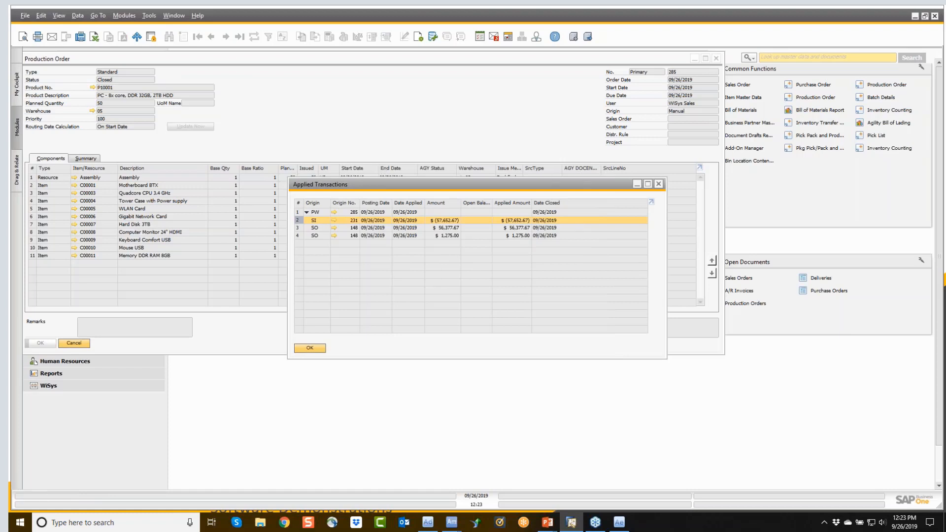
click(400, 132)
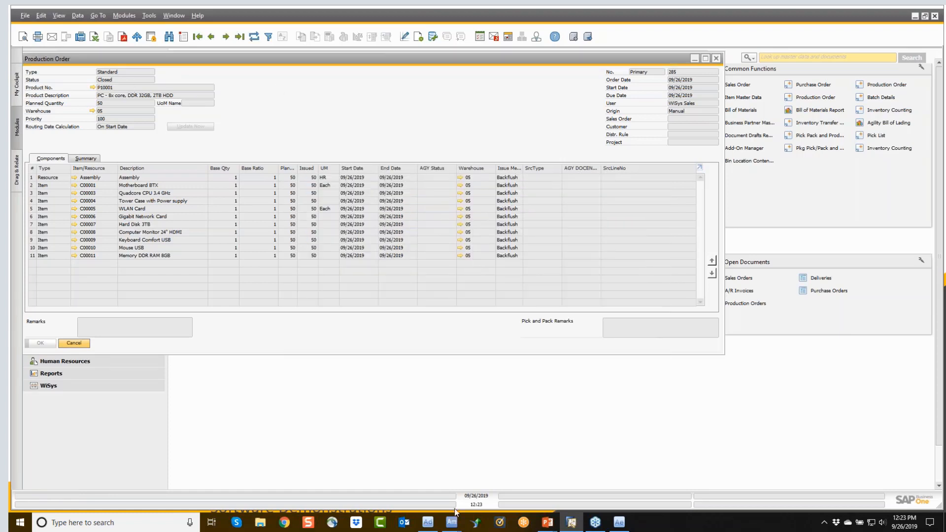
- Return to Agility Mobile, close Production Backfill, and quit the mobile application
mouse_move(452, 522)
click(524, 481)
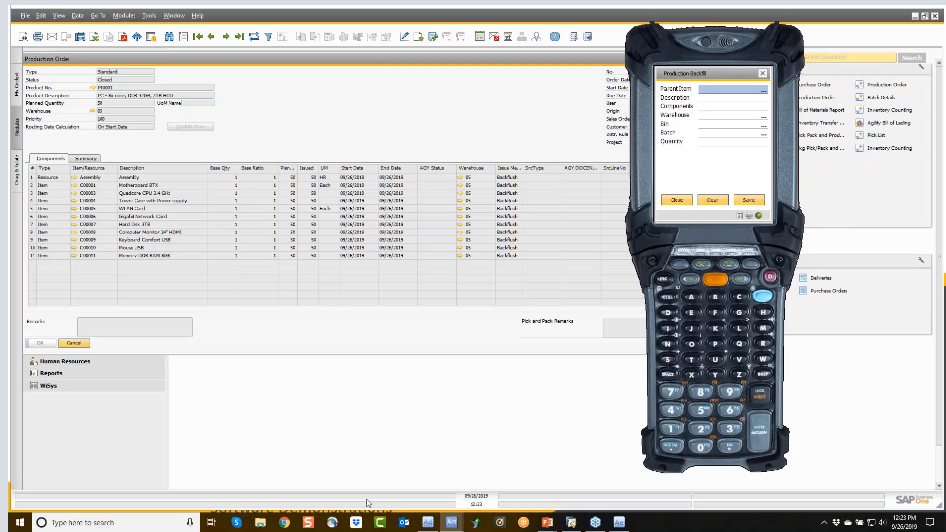
click(676, 200)
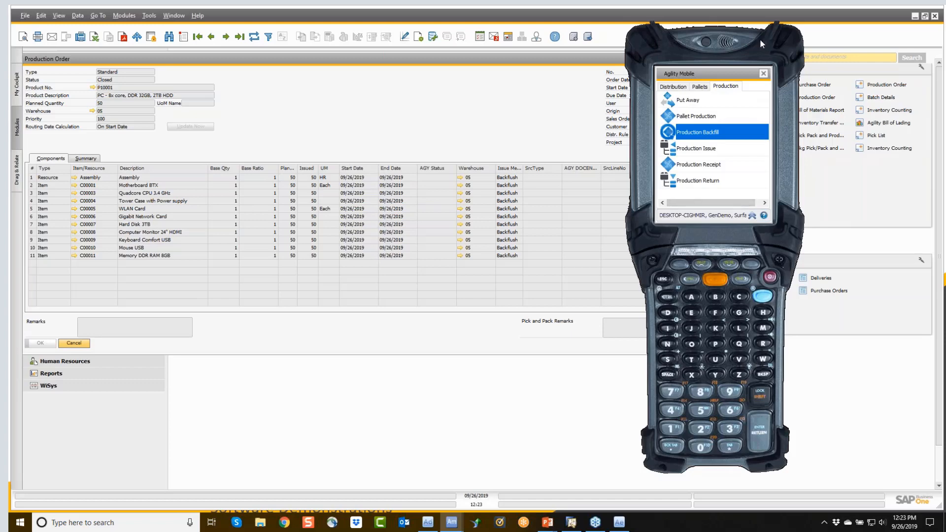
click(763, 73)
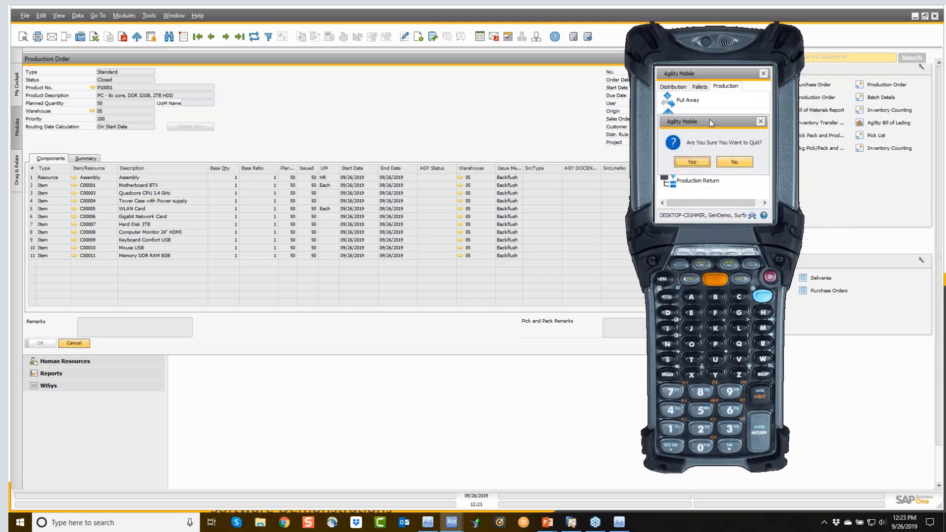
click(691, 162)
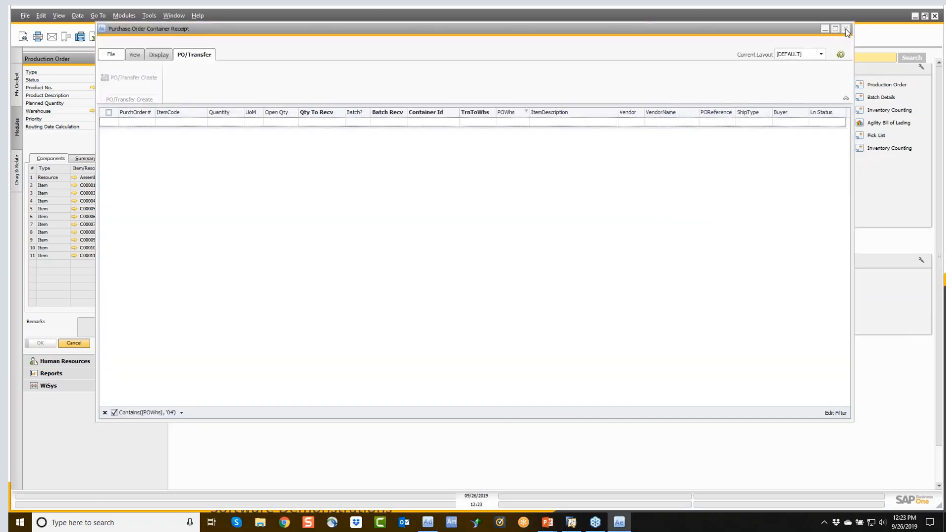
- Close the Purchase Order Container Receipt, Production Order and Bill of Materials windows
click(845, 29)
click(715, 59)
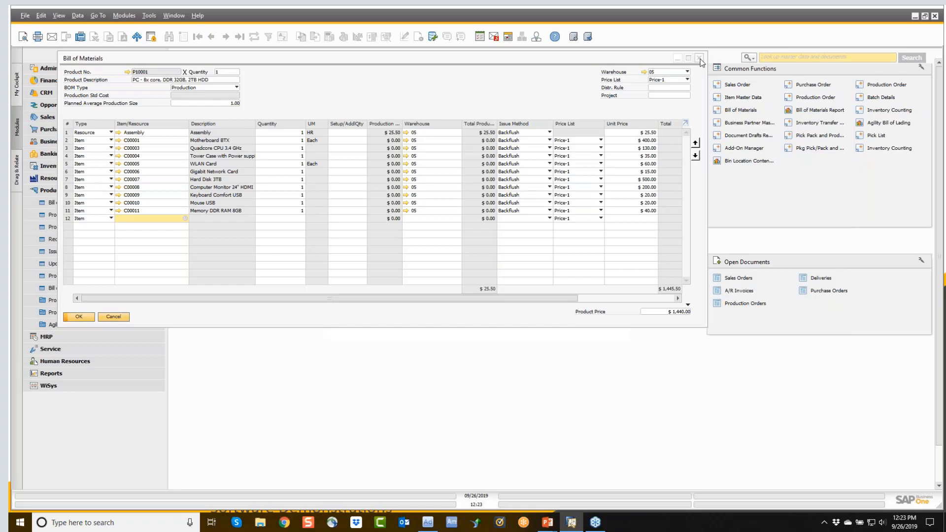
click(700, 58)
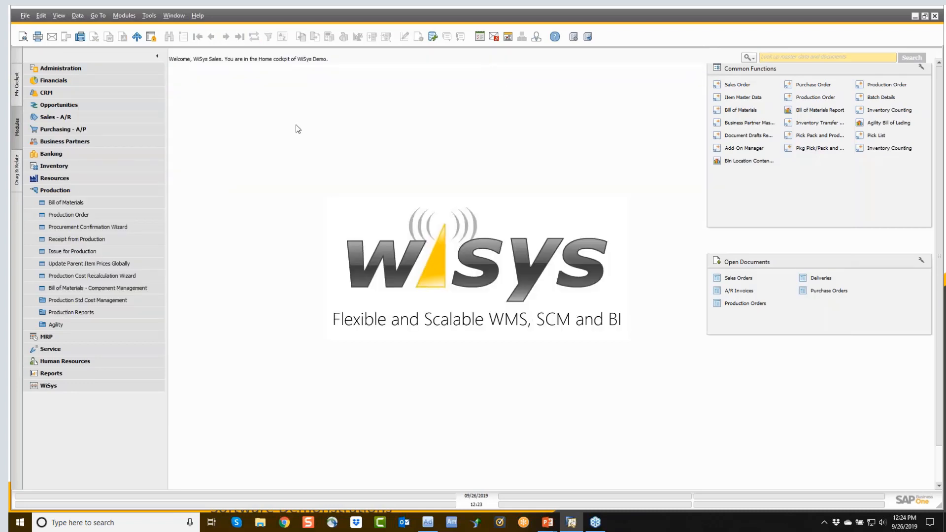
- Find item FD007 in the inventory Item Master Data
click(54, 166)
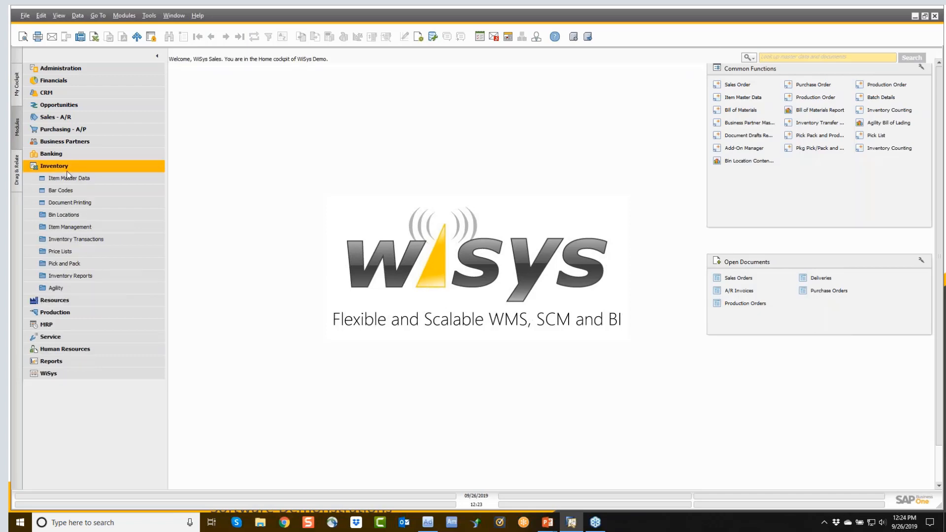
click(69, 180)
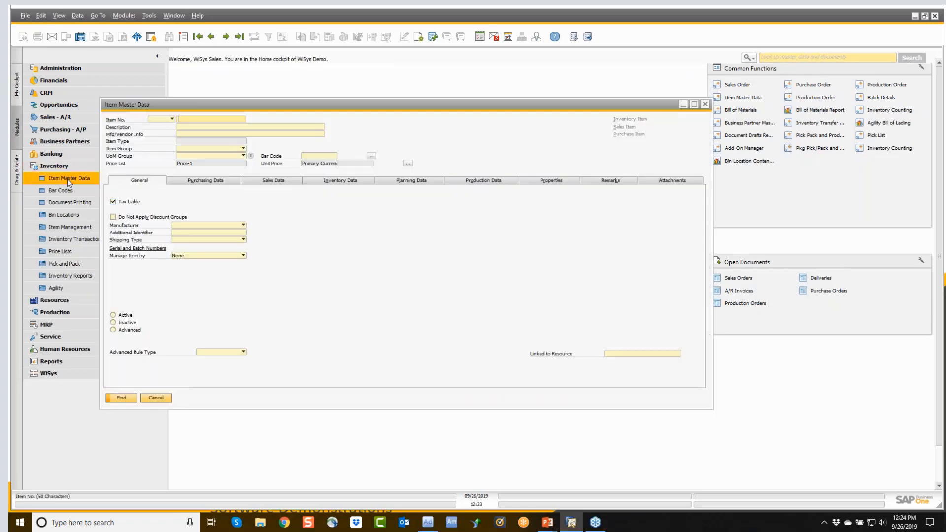
text(FD007)
key(Return)
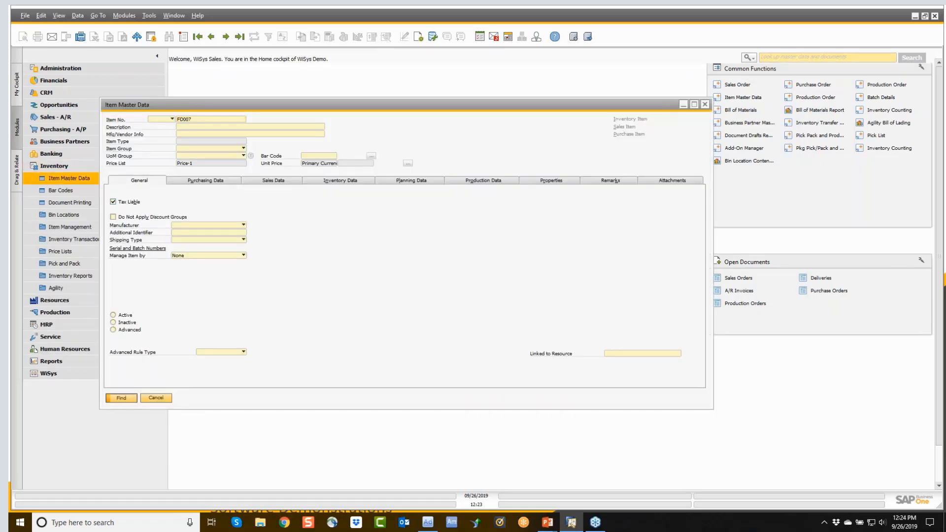
- Review the Available-to-Promise inventory status of item FD007 for all warehouses and close it
right_click(422, 291)
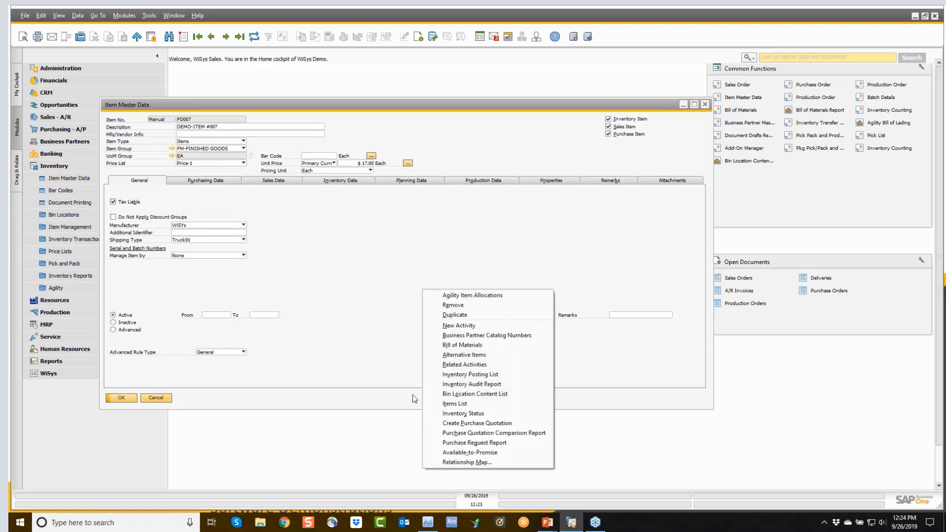
click(450, 453)
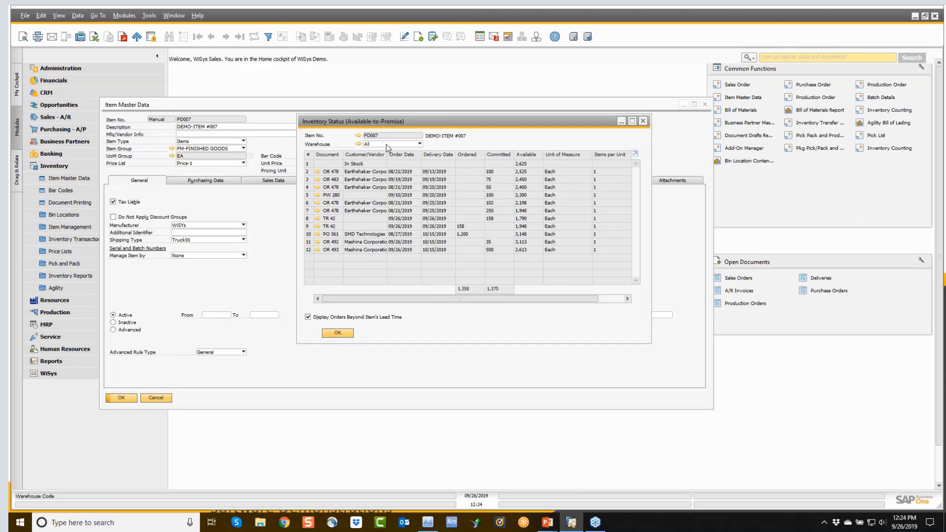
click(643, 121)
- Move the Item Master Data window aside and find Mashina Corporation's sales order for 500 of item FD007
drag(412, 105, 436, 62)
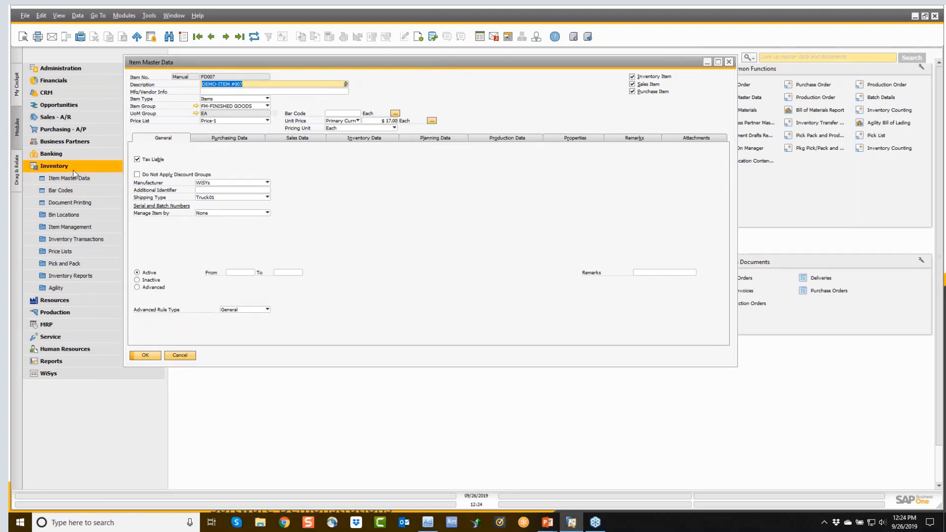
click(72, 120)
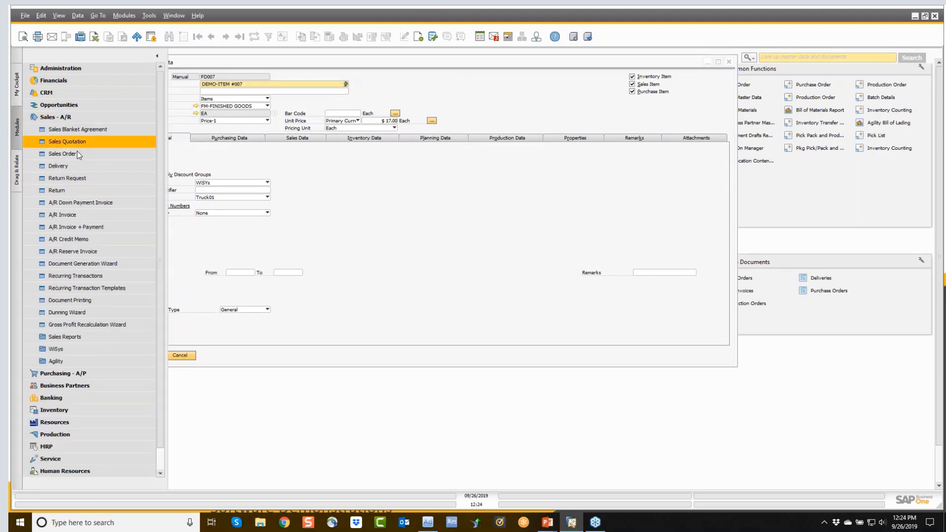
click(77, 152)
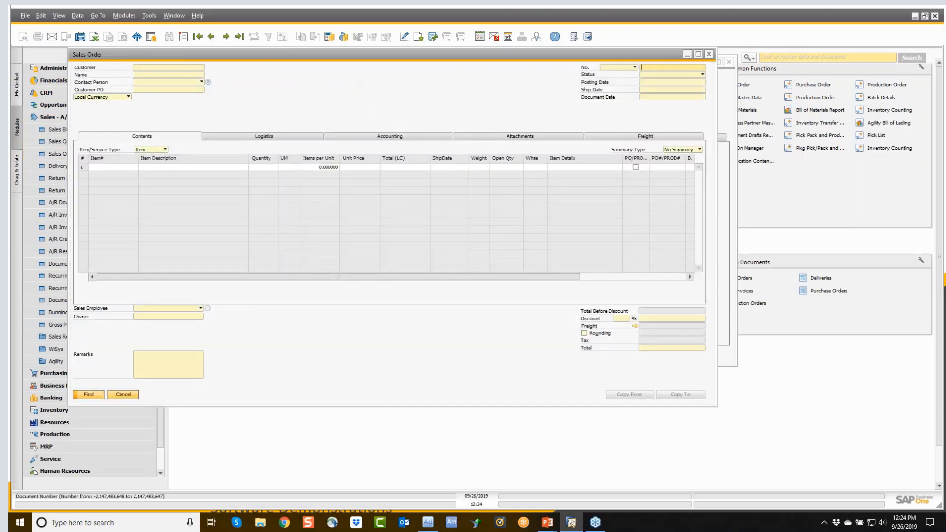
text(493)
key(Return)
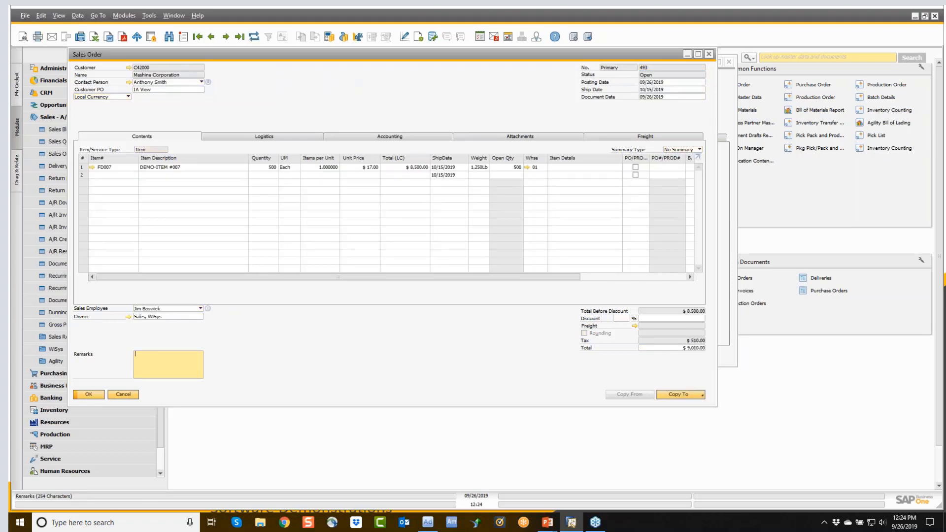
- Review the Agility Sales Order Supplies for Mashina Corporation's FD007 order and close the view
right_click(284, 89)
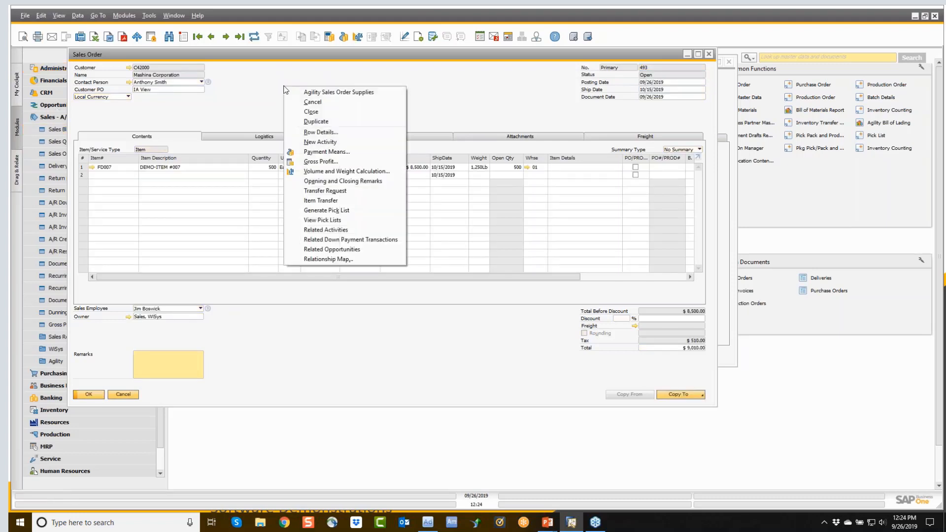
click(314, 93)
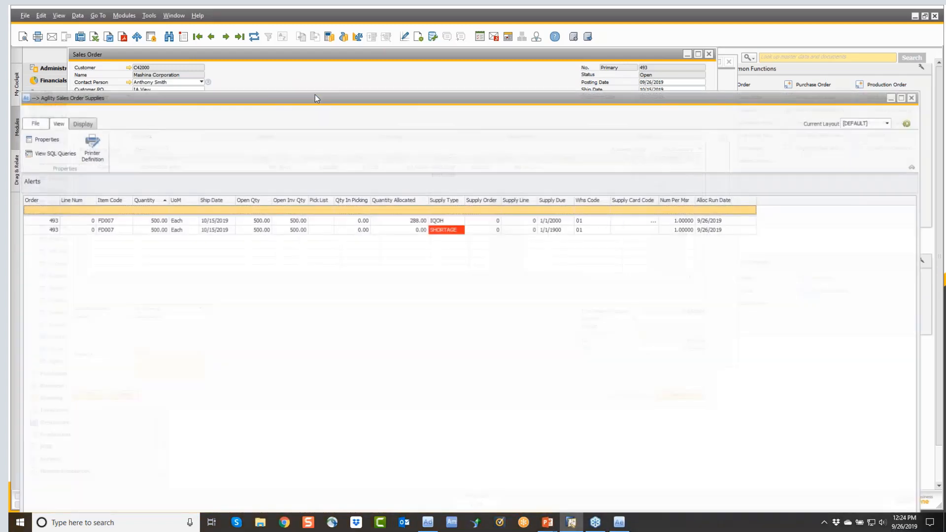
drag(311, 96, 344, 209)
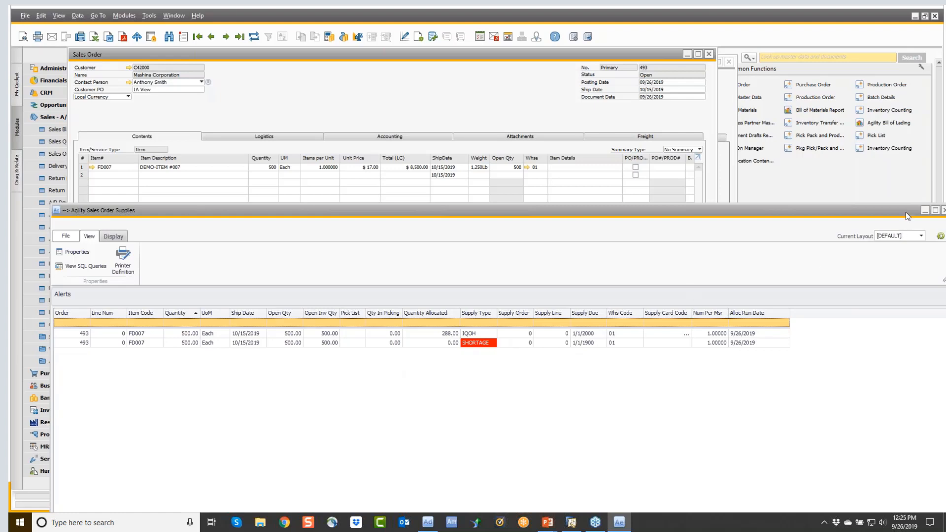
drag(905, 212, 870, 211)
click(876, 208)
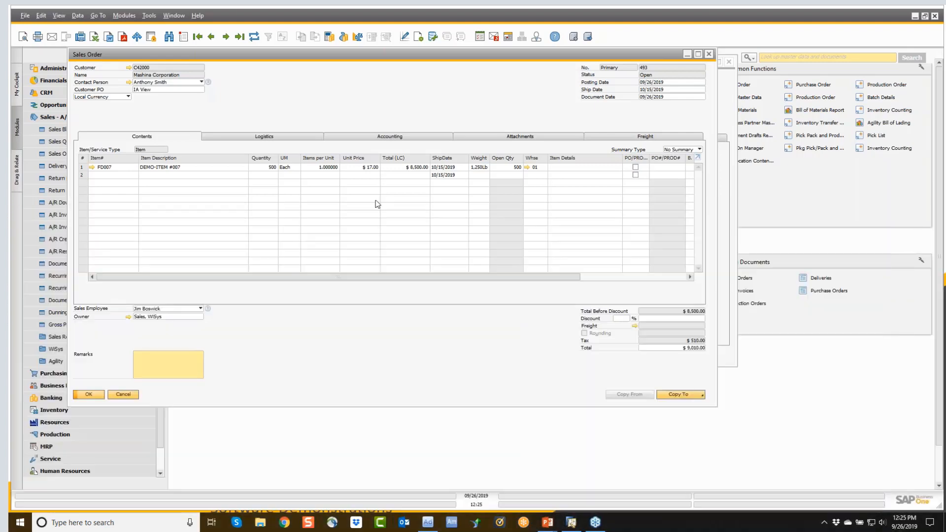
- Open the Agility Item Allocations for FD007 from the order line's item master record and move the view lower
click(91, 167)
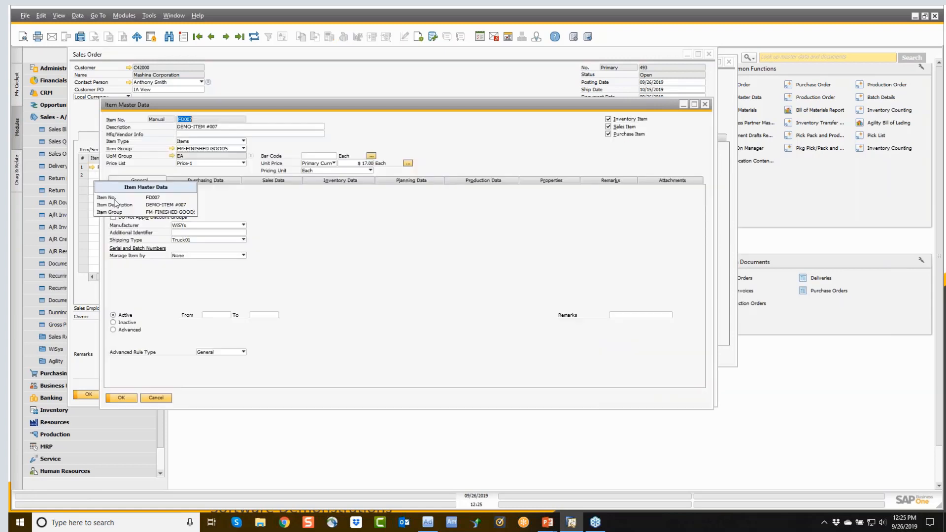
right_click(375, 134)
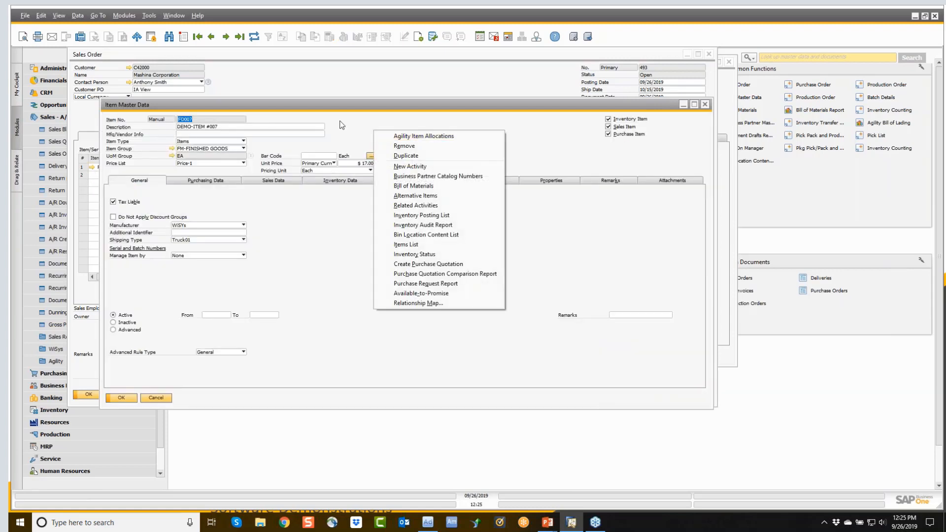
click(393, 136)
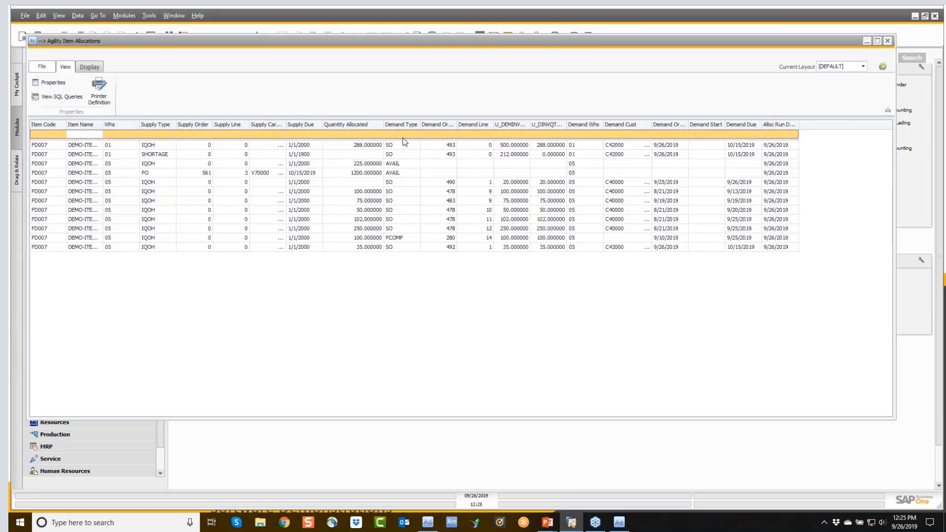
drag(237, 37, 250, 120)
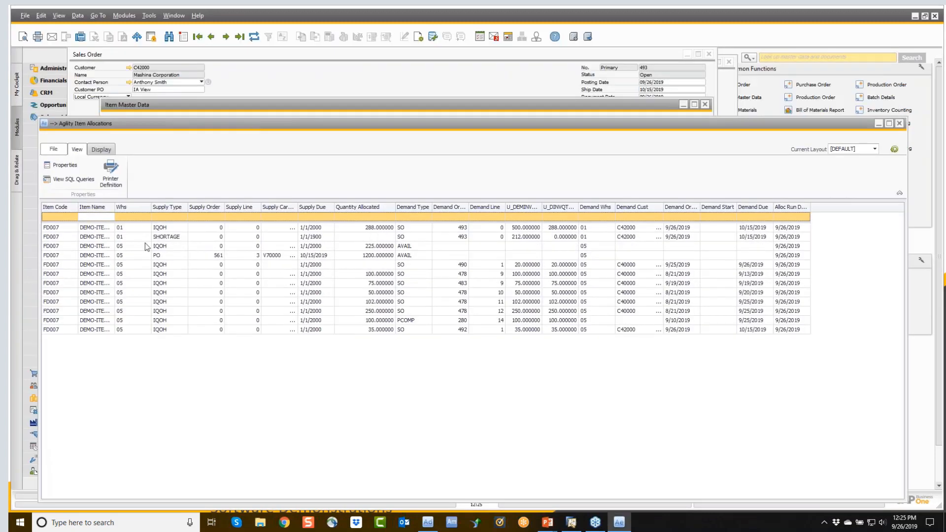
- Filter the item allocations to warehouse 05, review them, and close the allocations and Item Master Data windows
click(131, 215)
text(058)
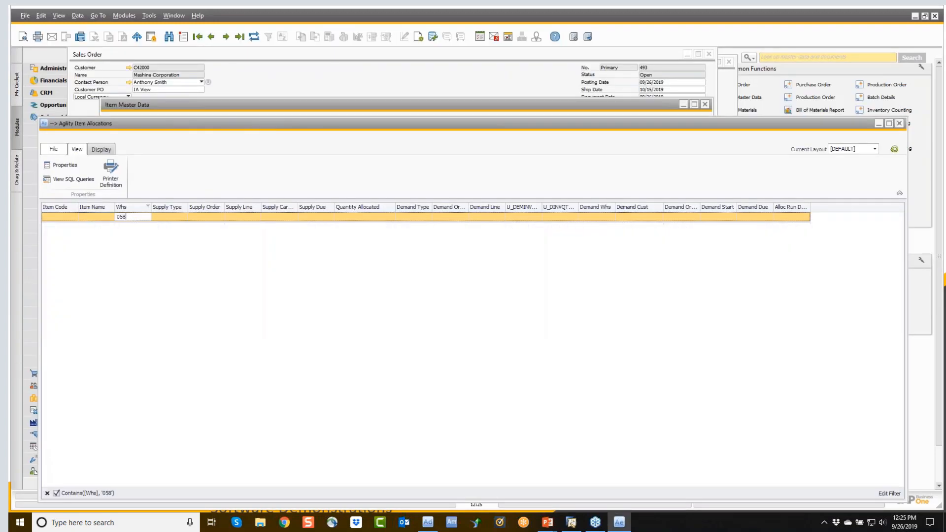
key(BackSpace)
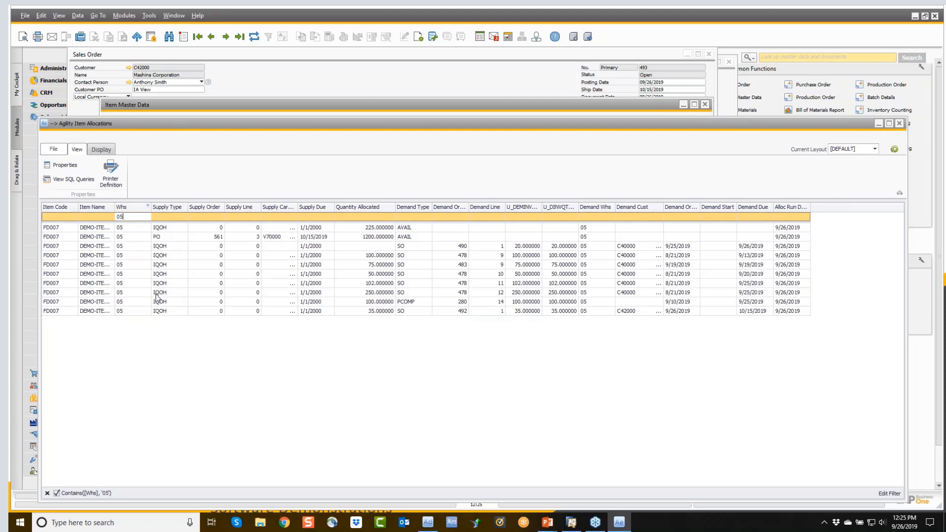
click(899, 123)
click(704, 104)
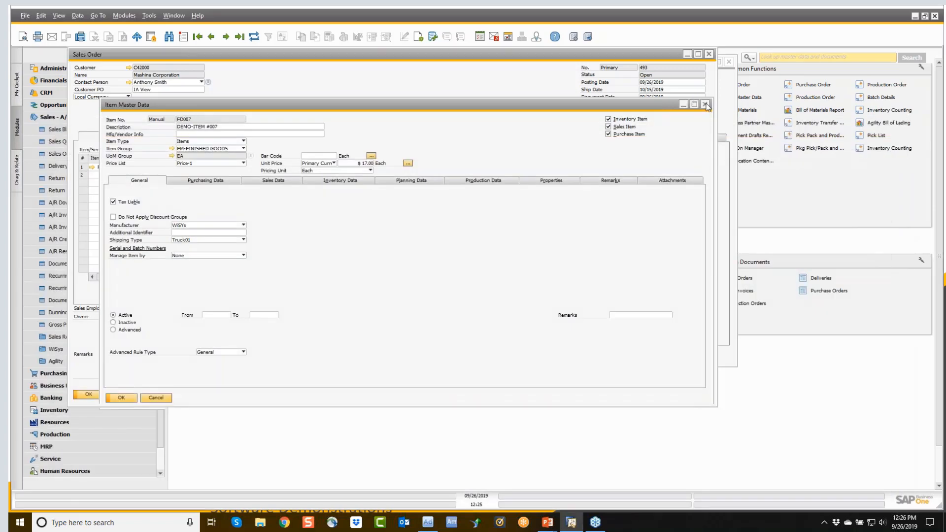
- Open Production Order and browse back to the released order for 100 of product P10002
click(887, 85)
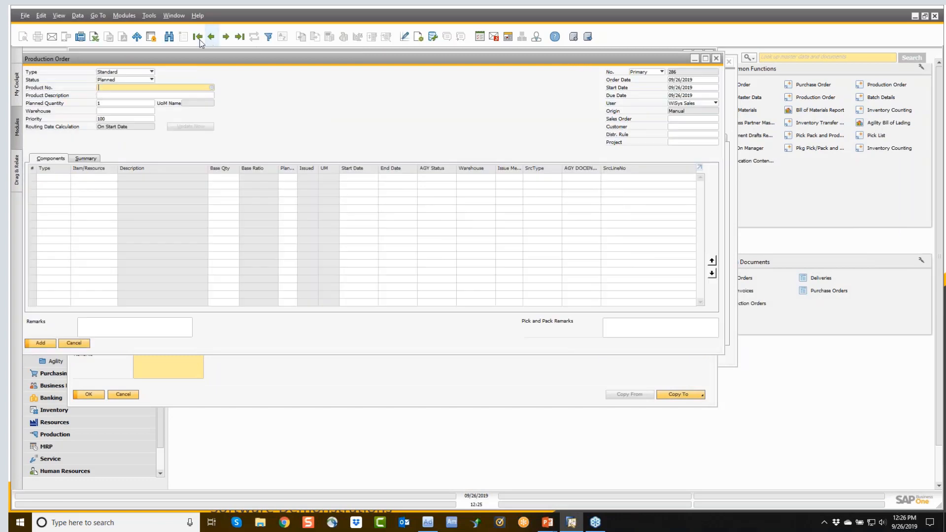
click(211, 37)
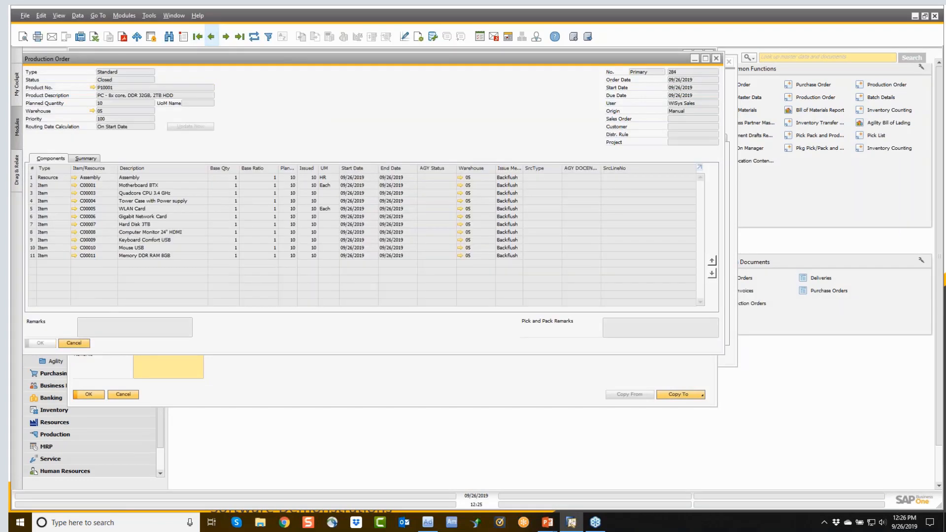
click(210, 37)
click(211, 36)
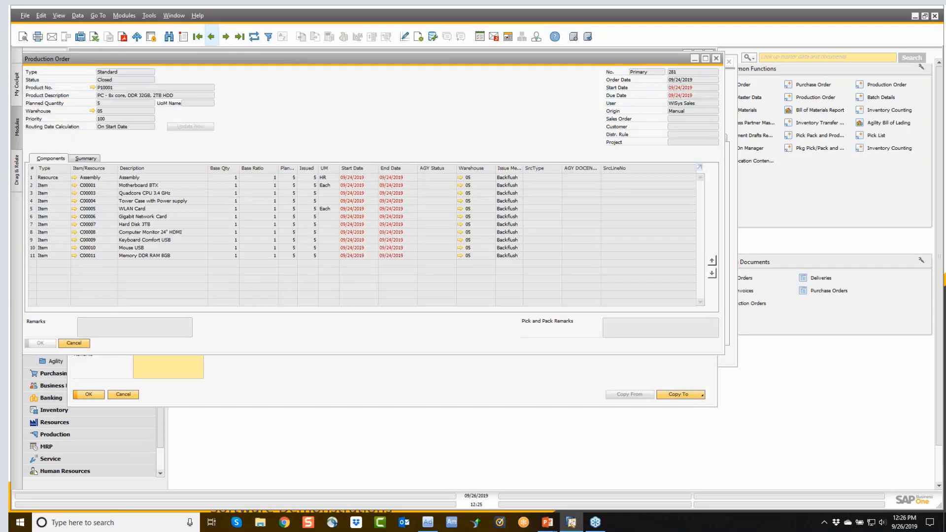
click(211, 37)
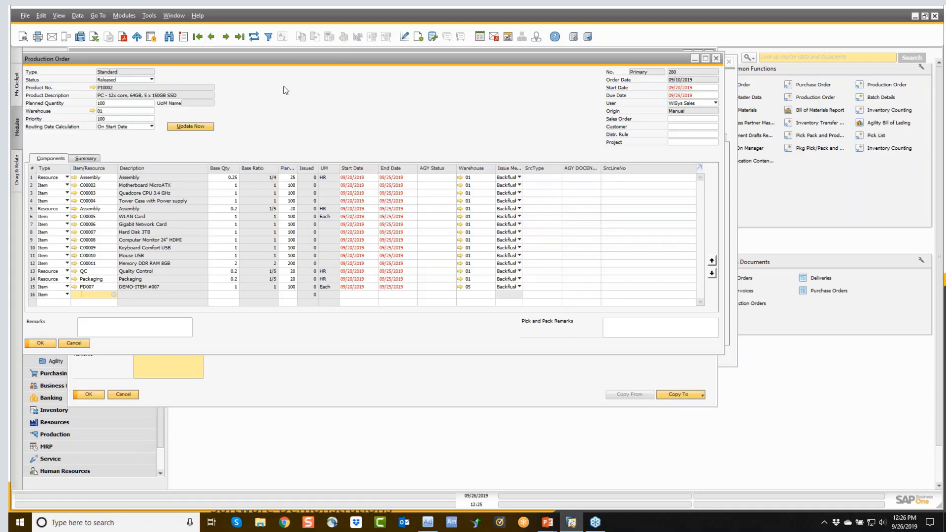
- Review the Agility Production Order Demands for the P10002 production order and close the view
right_click(284, 89)
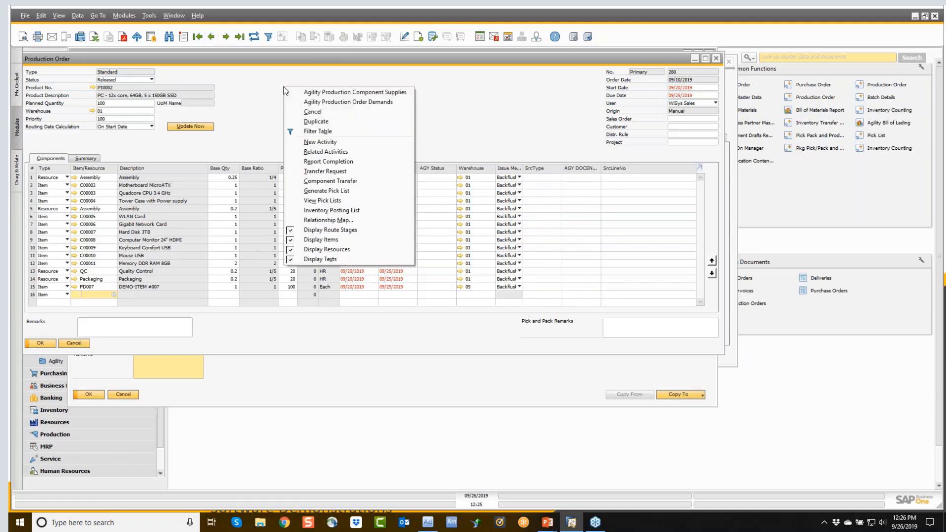
click(305, 102)
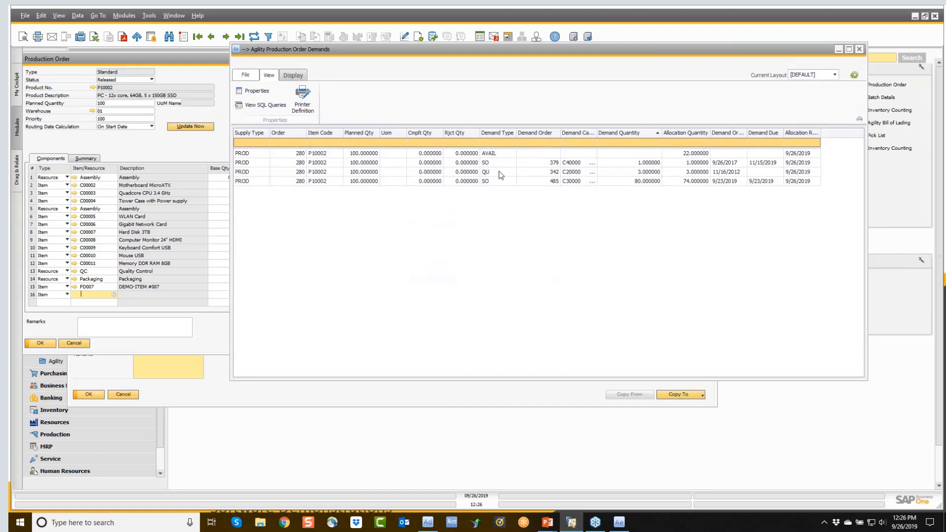
click(859, 49)
- Review the Agility Production Component Supplies for the P10002 order and close both the view and the production order
right_click(434, 89)
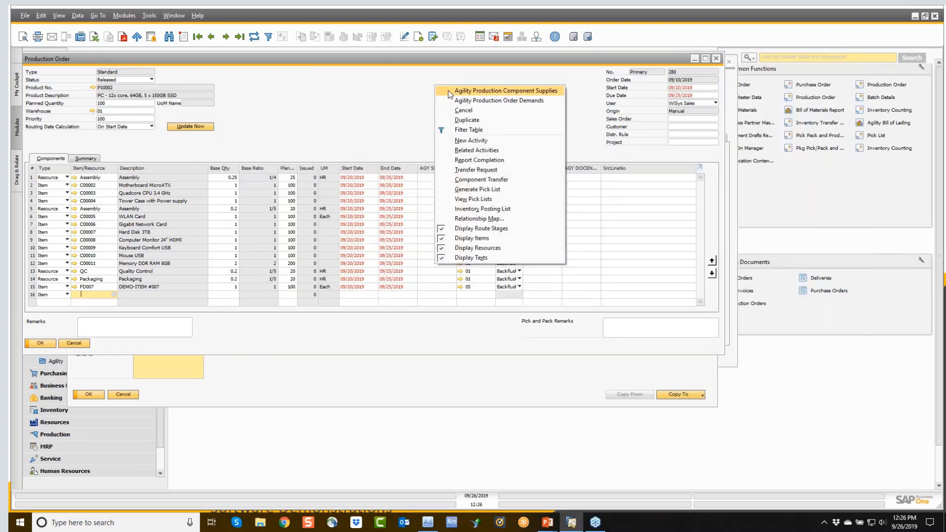
click(450, 92)
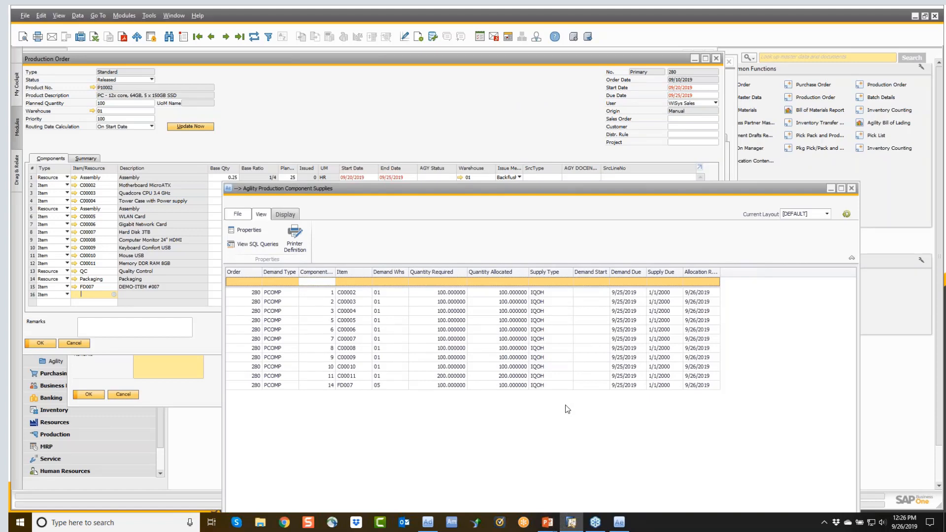
click(851, 189)
click(718, 58)
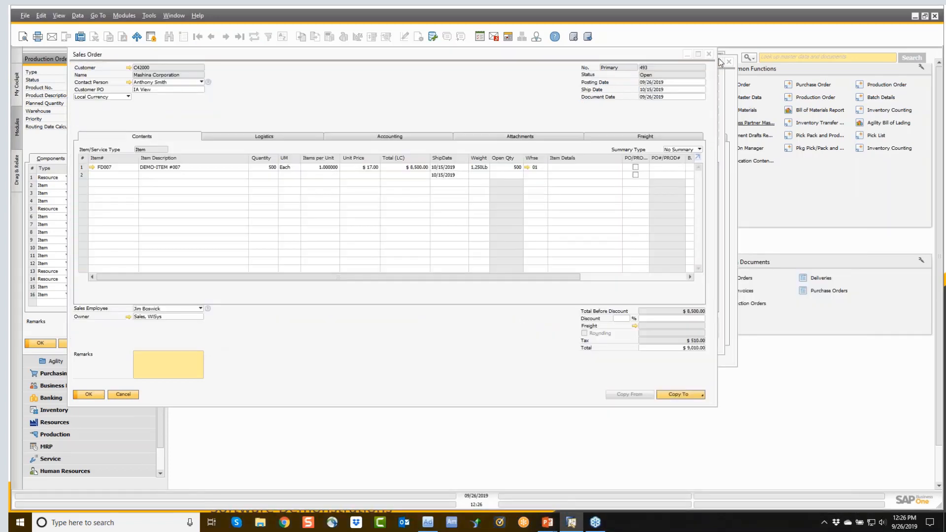
click(718, 58)
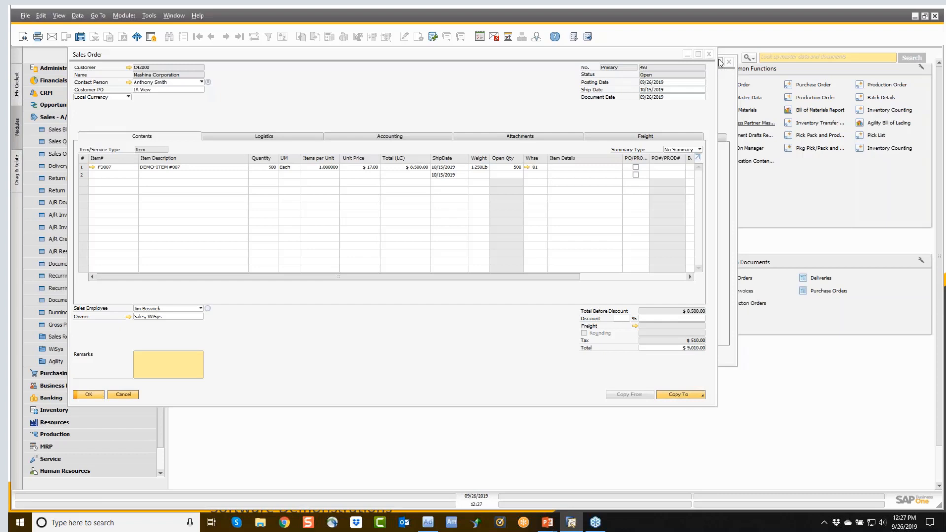
- Switch to the 2019-DemoAgilityWebinar PowerPoint slide show with the Agility demonstration summary
key(alt+Tab)
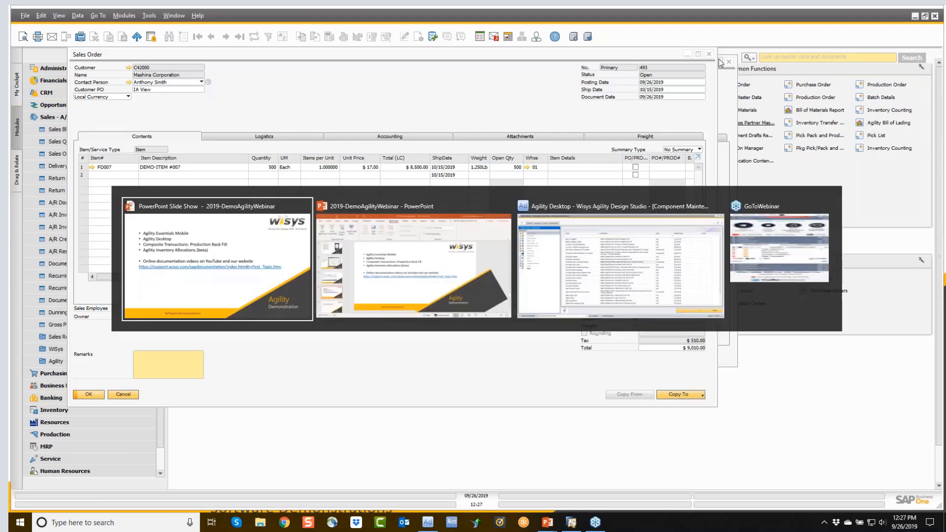
key(alt+Tab)
key(alt+Tab)
key(alt+Tab)
key(alt+Tab)
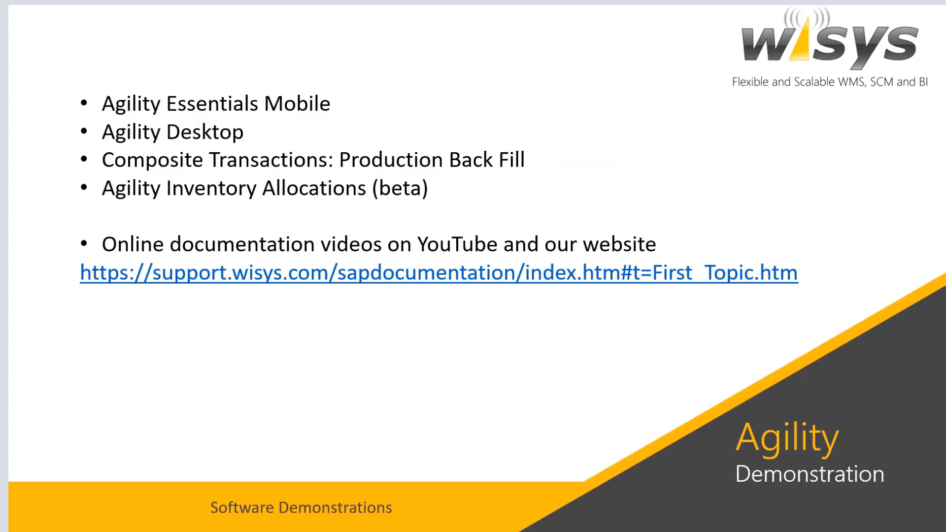
- Open the WiSys online documentation in the browser from the slide and play the Directed Sales Order Picking video
click(344, 285)
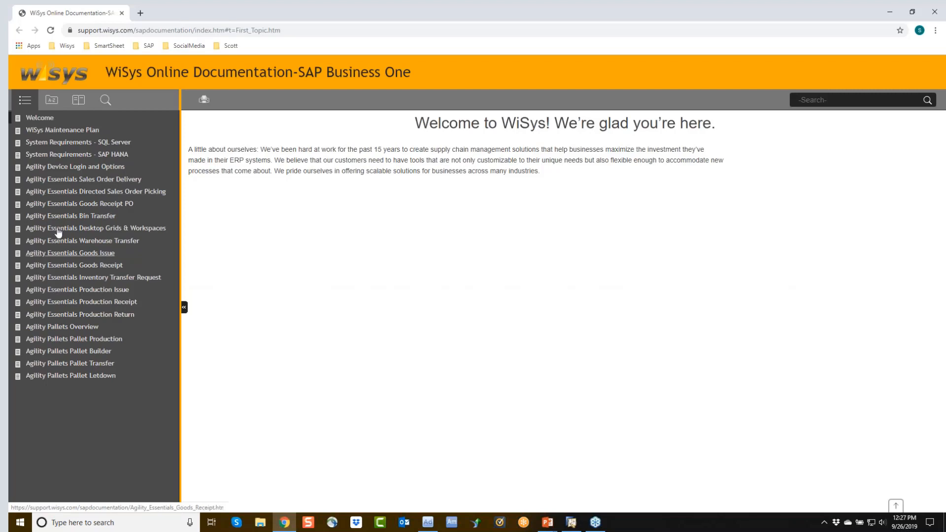
click(77, 191)
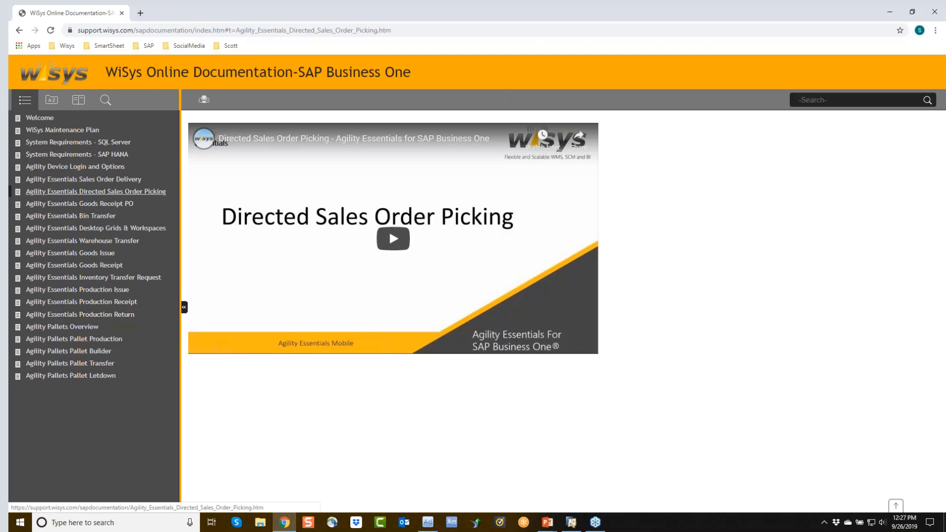
click(387, 236)
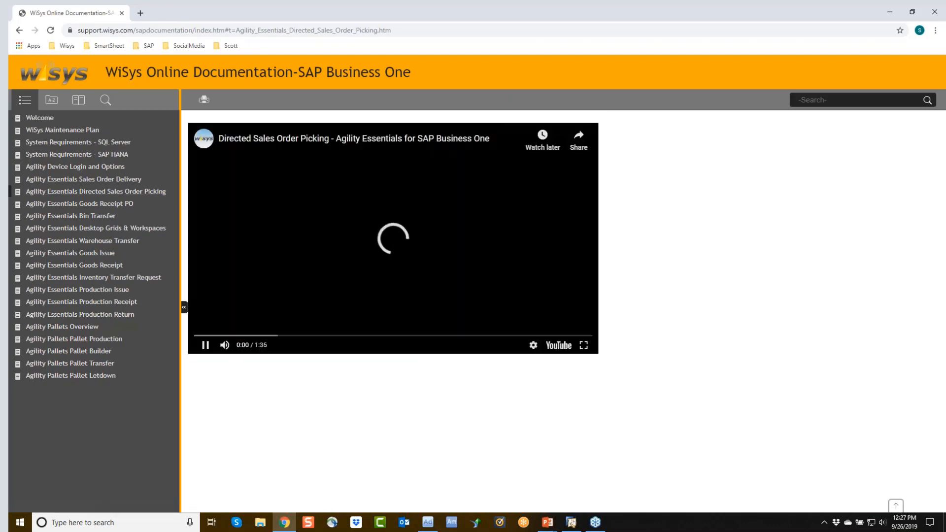